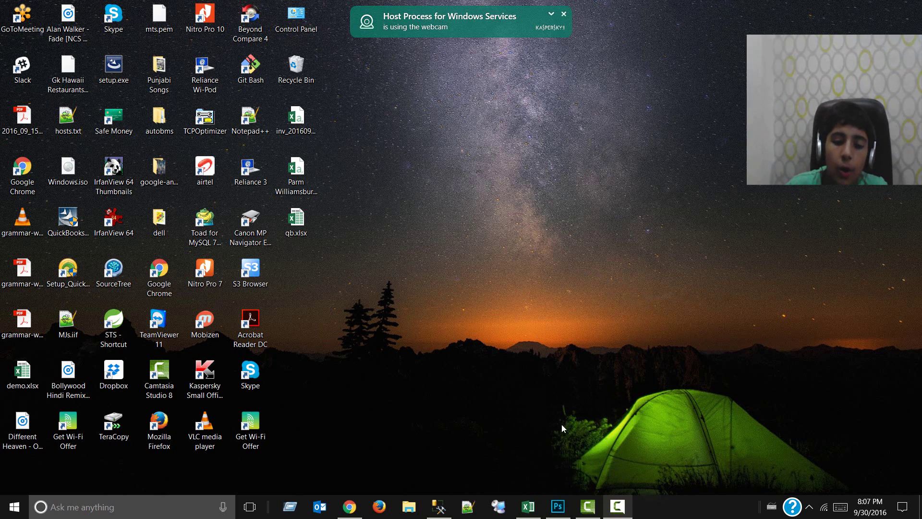
pyautogui.rightClick(547, 299)
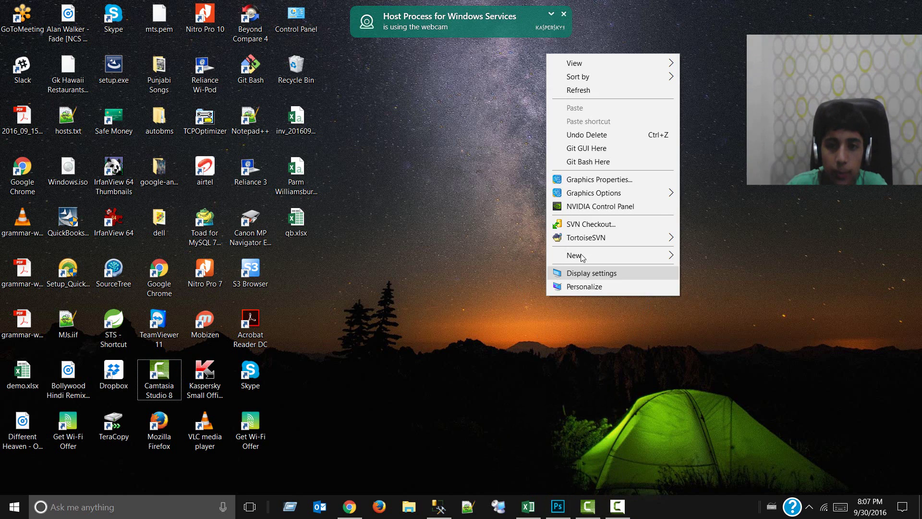
pyautogui.click(609, 94)
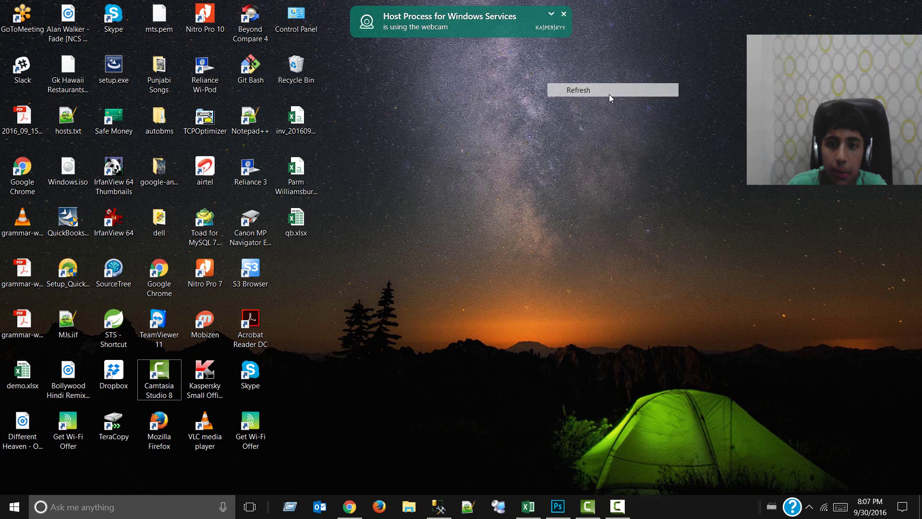
pyautogui.rightClick(522, 150)
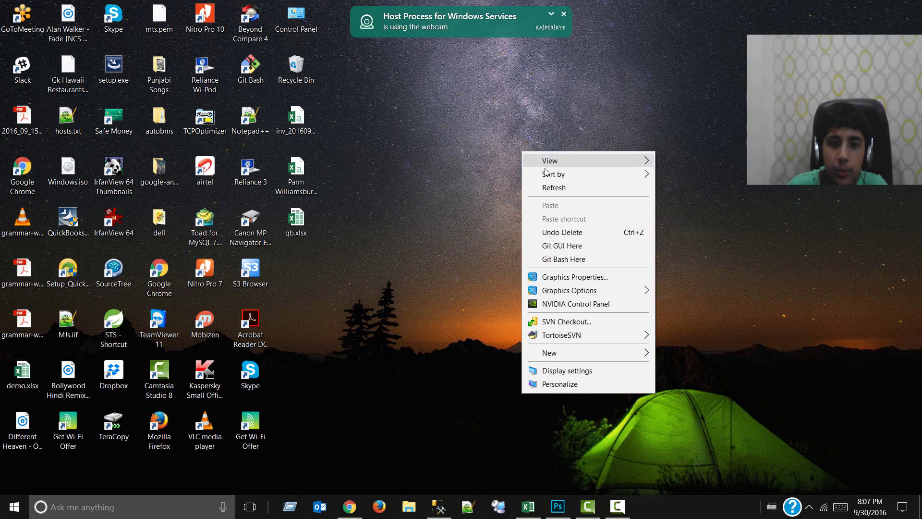
pyautogui.click(568, 186)
pyautogui.rightClick(567, 182)
pyautogui.click(611, 223)
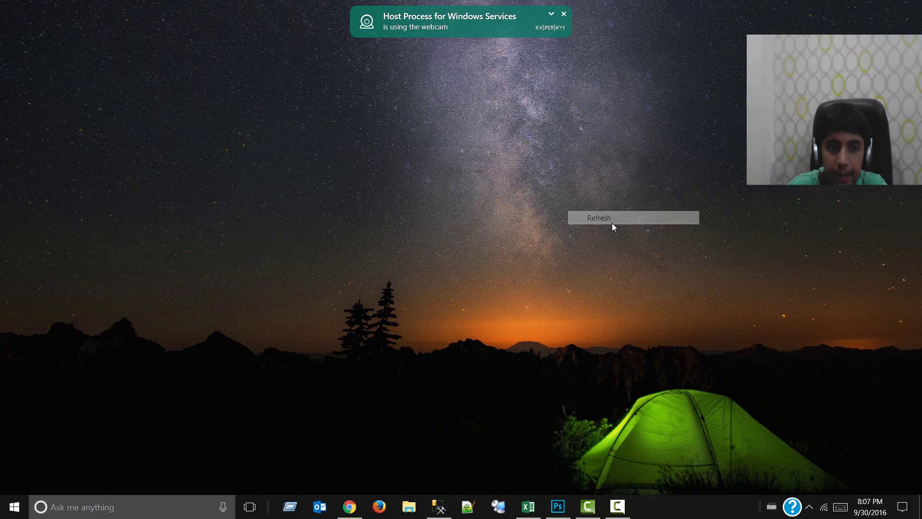
pyautogui.rightClick(612, 224)
pyautogui.click(629, 259)
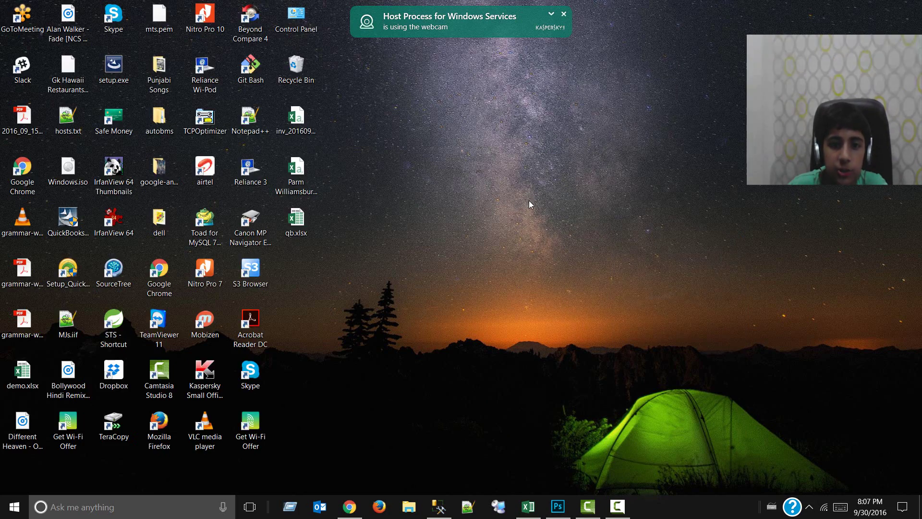
pyautogui.rightClick(511, 198)
pyautogui.click(560, 236)
pyautogui.rightClick(491, 168)
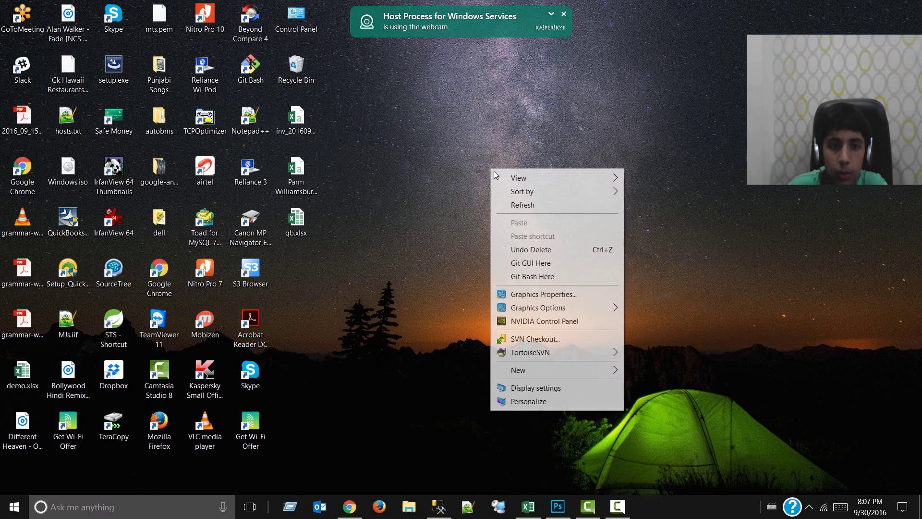
pyautogui.click(522, 205)
pyautogui.rightClick(521, 206)
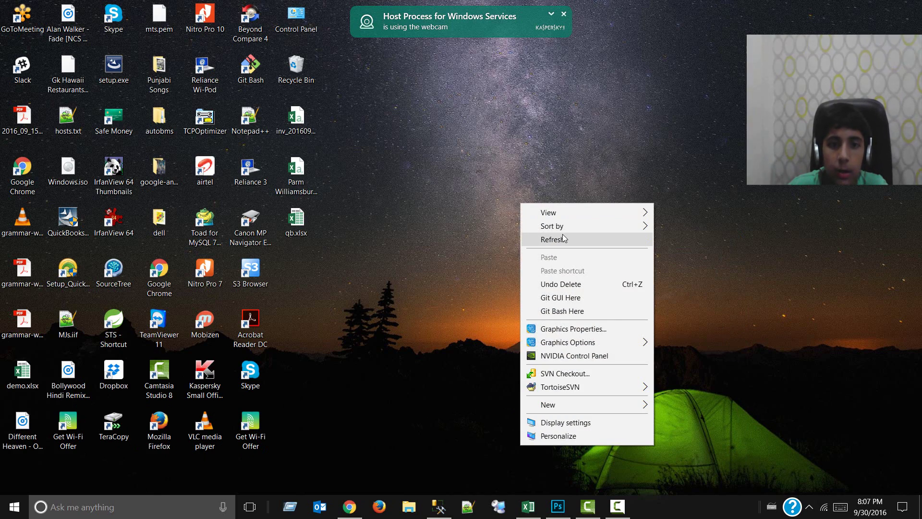
pyautogui.click(564, 237)
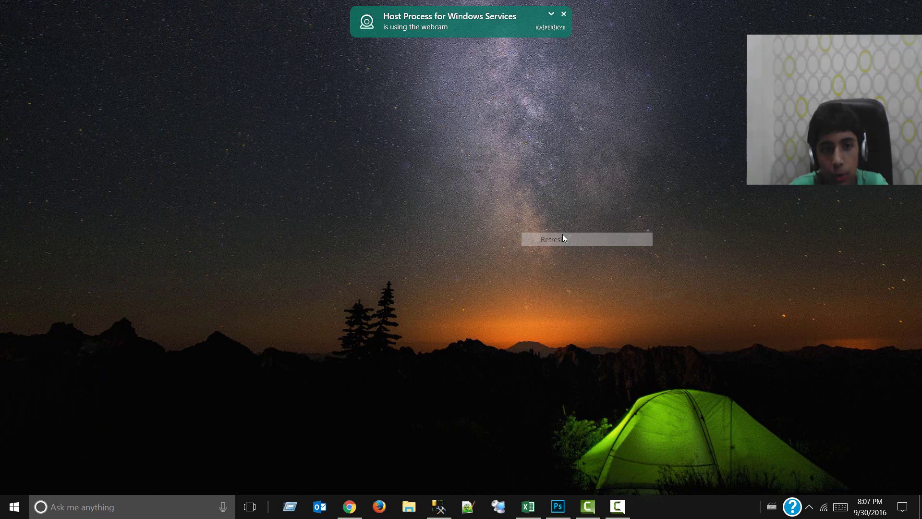
pyautogui.rightClick(438, 138)
pyautogui.click(475, 175)
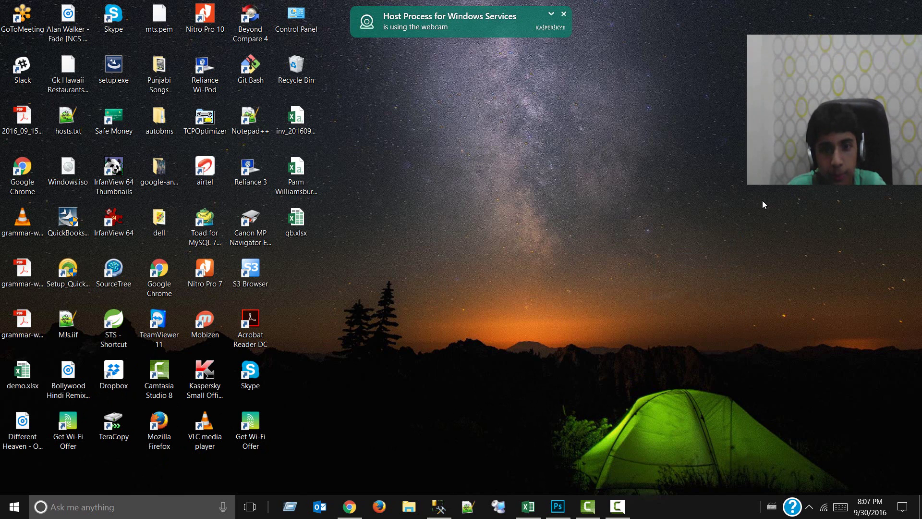
# Step: Switch to Photoshop and dock the floating Tools panel at the workspace edge as a single column
pyautogui.moveTo(600, 503)
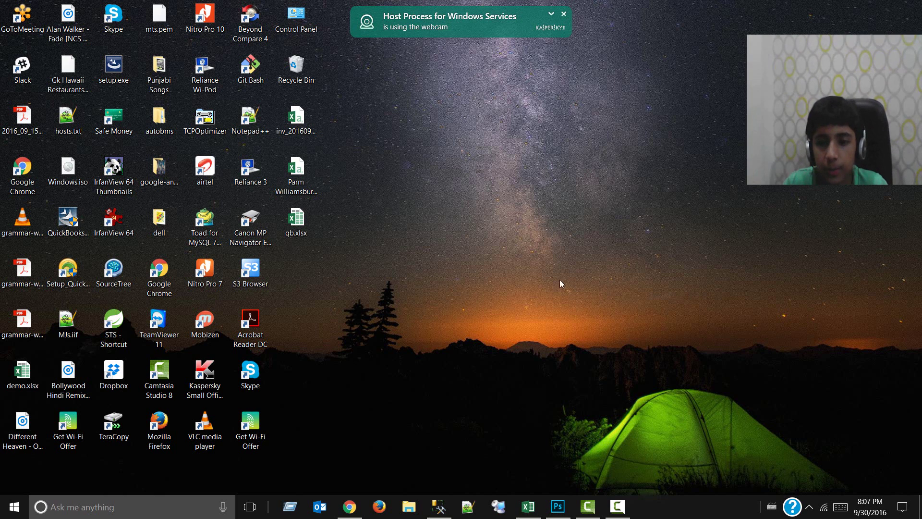
pyautogui.click(558, 509)
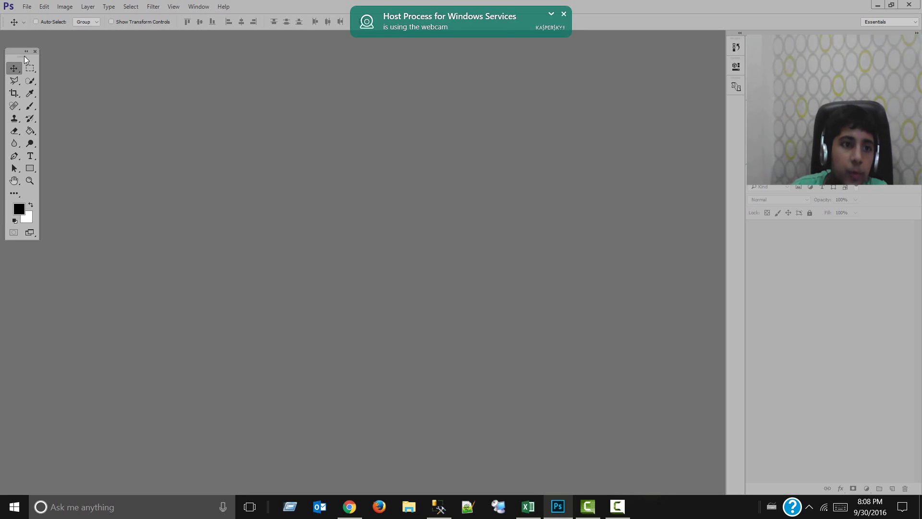
pyautogui.moveTo(25, 58); pyautogui.dragTo(9, 37)
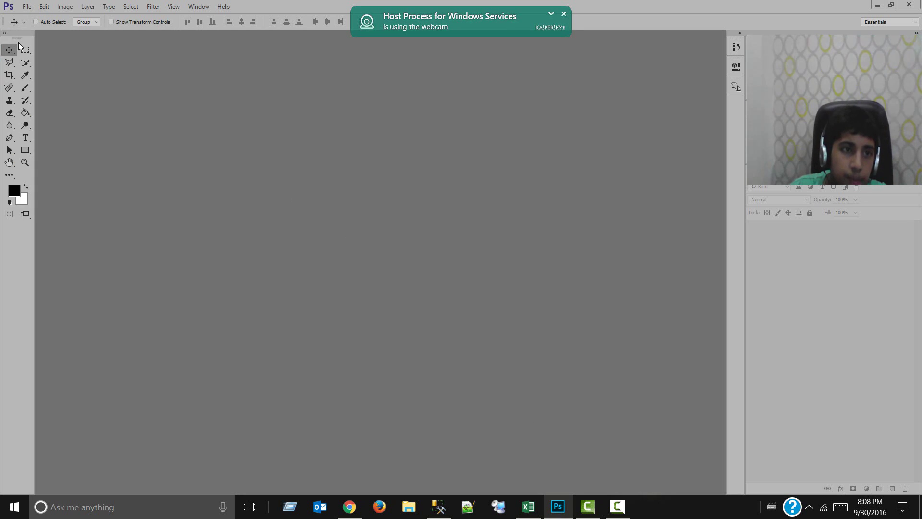
pyautogui.click(5, 32)
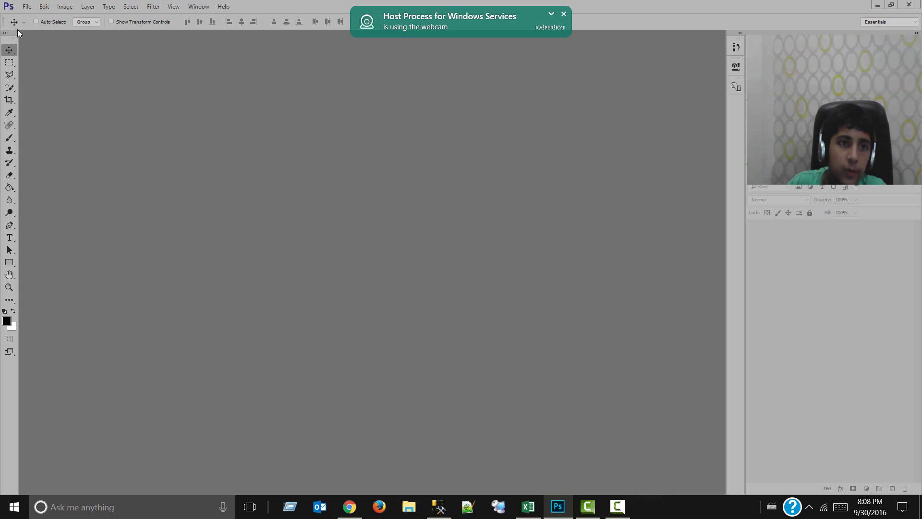
# Step: Set the interface color theme to the second-darkest gray in the preferences and dismiss the webcam notification
pyautogui.click(44, 7)
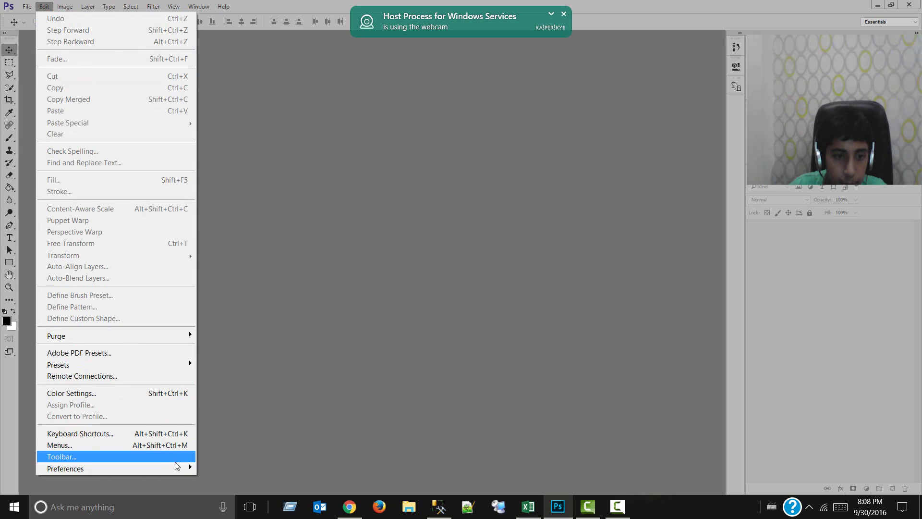
pyautogui.moveTo(179, 468)
pyautogui.click(259, 289)
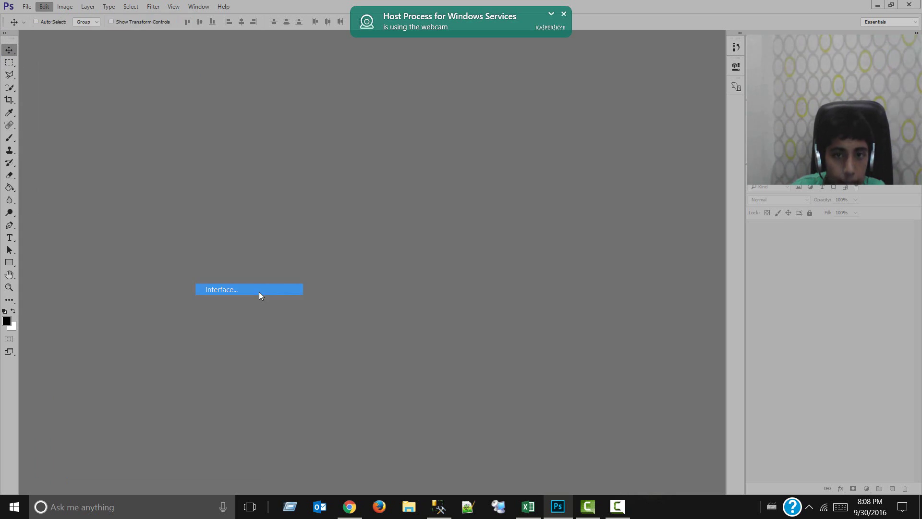
pyautogui.click(313, 167)
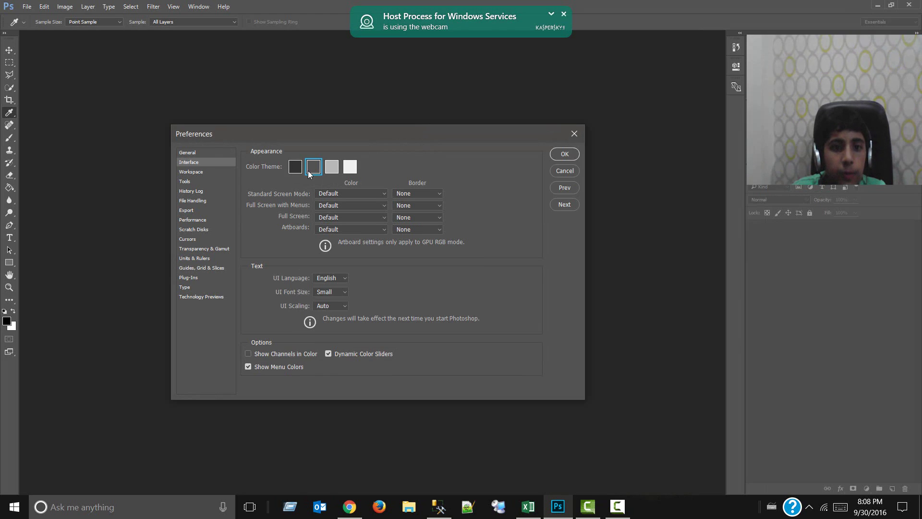
pyautogui.click(565, 157)
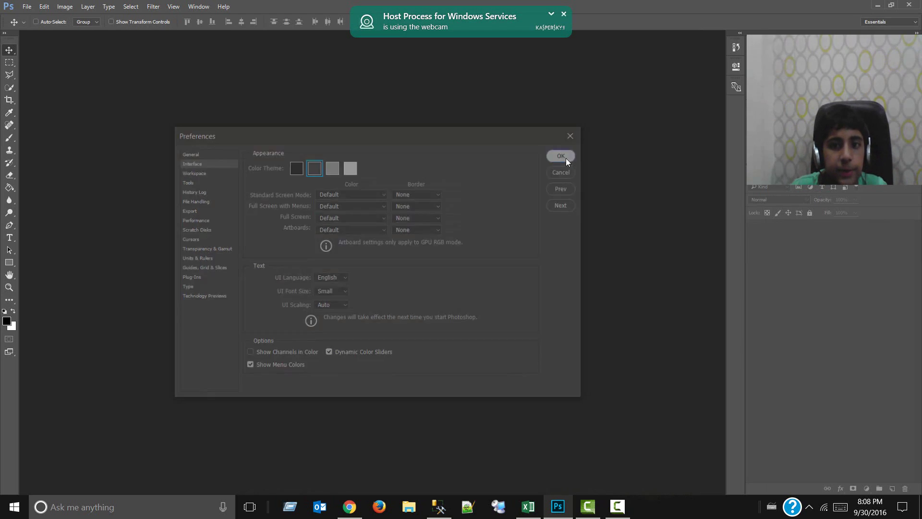
pyautogui.click(564, 16)
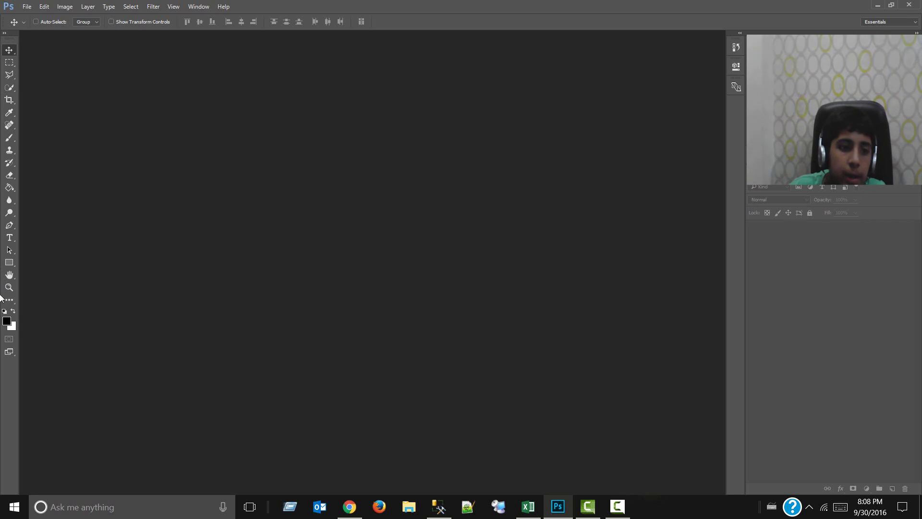
# Step: Toggle the Tools panel between one and two columns, leave it at two, and undock it as a floating panel
pyautogui.click(3, 34)
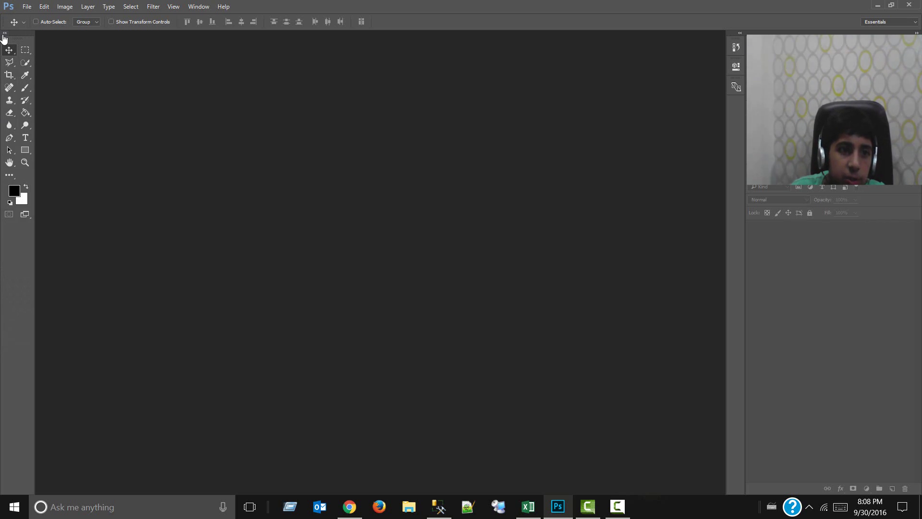
pyautogui.click(4, 34)
pyautogui.click(4, 34)
pyautogui.click(4, 34)
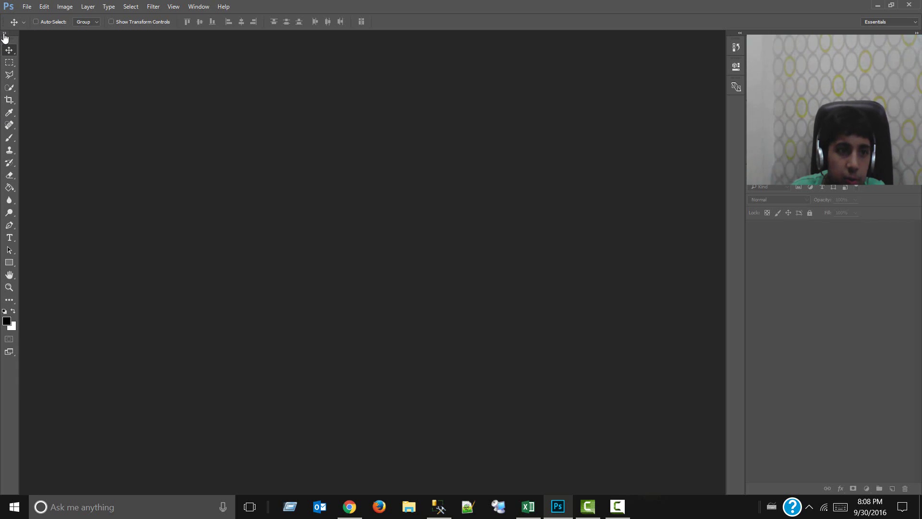
pyautogui.click(5, 33)
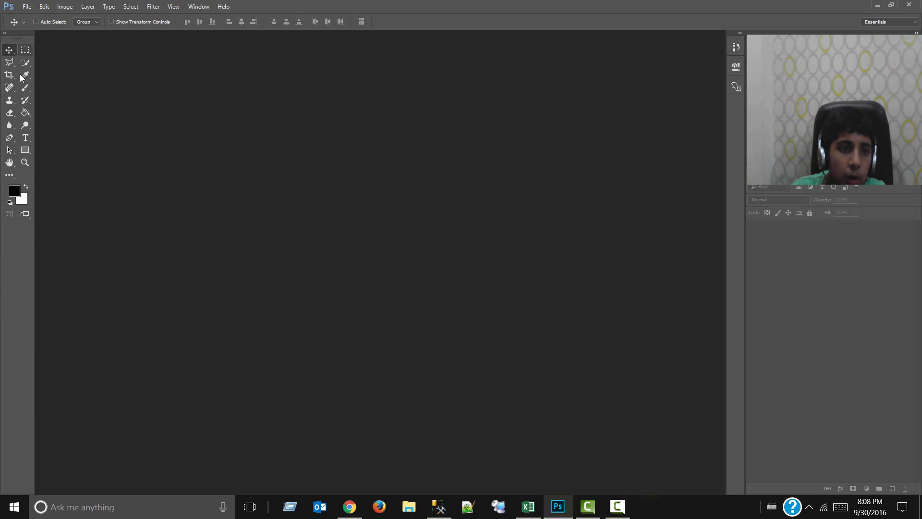
pyautogui.click(4, 32)
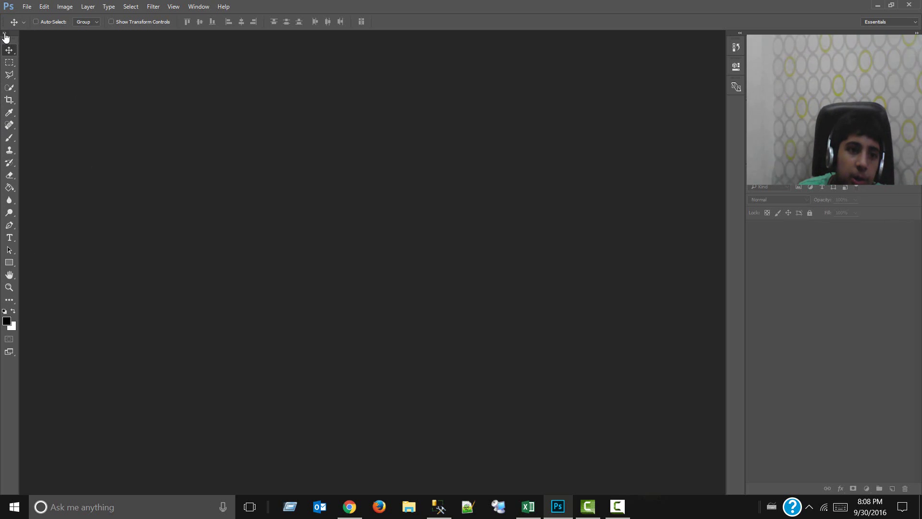
pyautogui.click(4, 33)
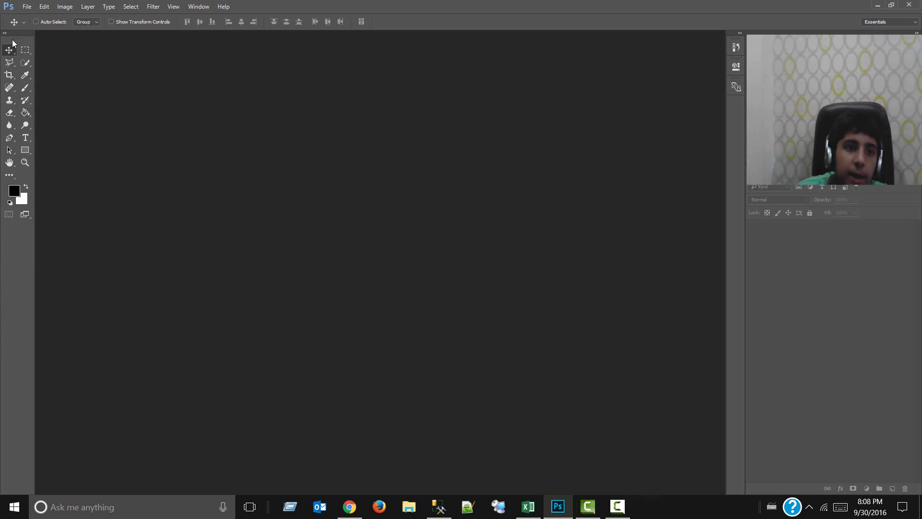
pyautogui.moveTo(17, 39)
pyautogui.mouseDown()
pyautogui.moveTo(47, 37)
pyautogui.moveTo(26, 57)
pyautogui.moveTo(68, 72)
pyautogui.moveTo(7, 47)
pyautogui.moveTo(21, 38)
pyautogui.moveTo(18, 50)
pyautogui.mouseUp()
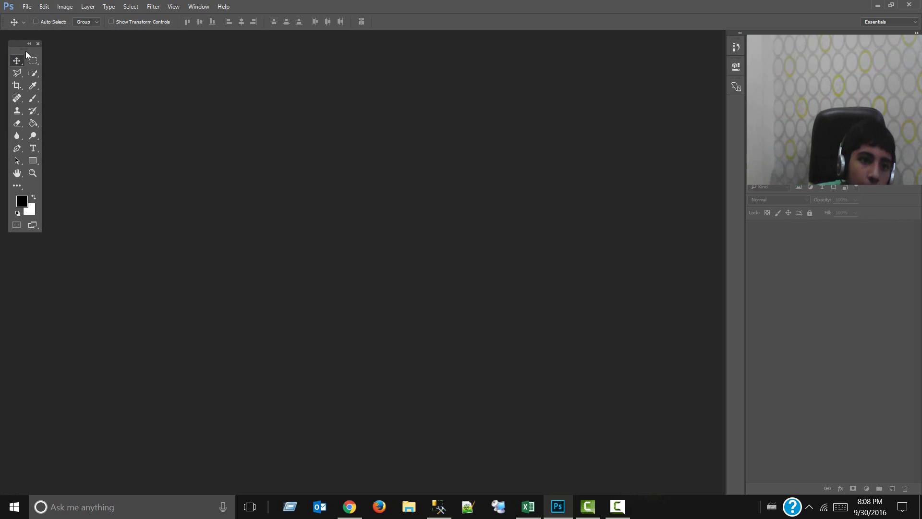
pyautogui.moveTo(24, 49); pyautogui.dragTo(22, 53)
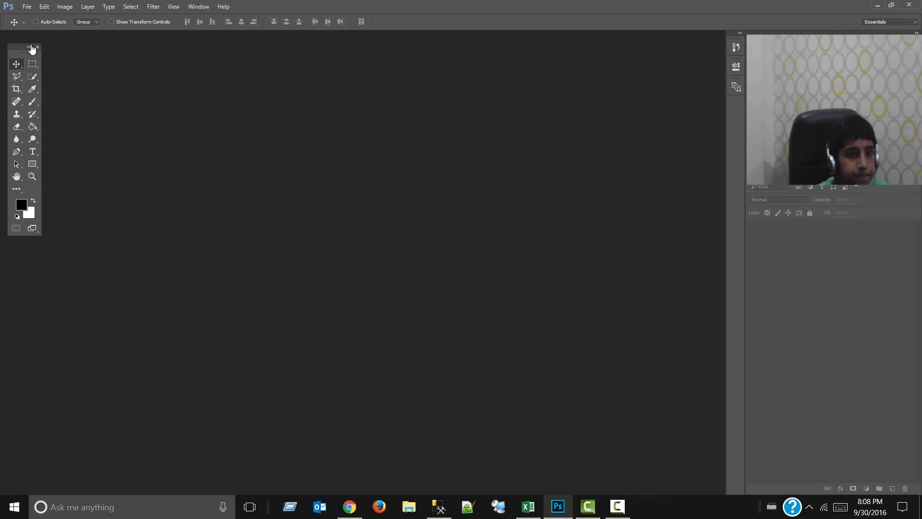
# Step: Preview the darkest and lightest interface color themes in the preferences, and apply the light gray theme
pyautogui.click(44, 7)
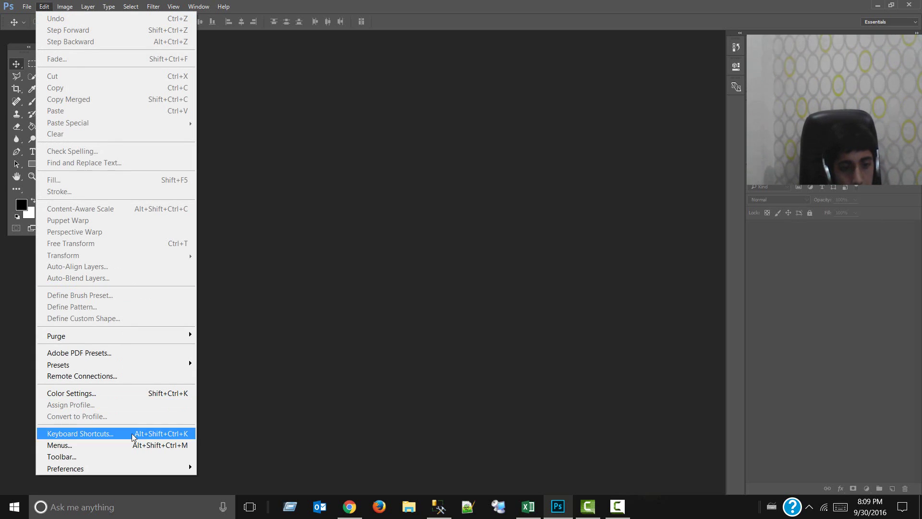
pyautogui.click(348, 259)
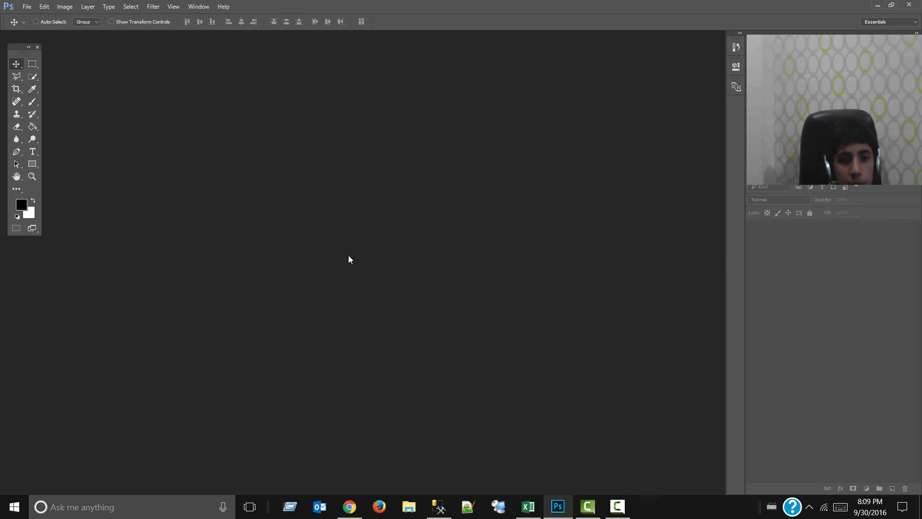
pyautogui.click(43, 5)
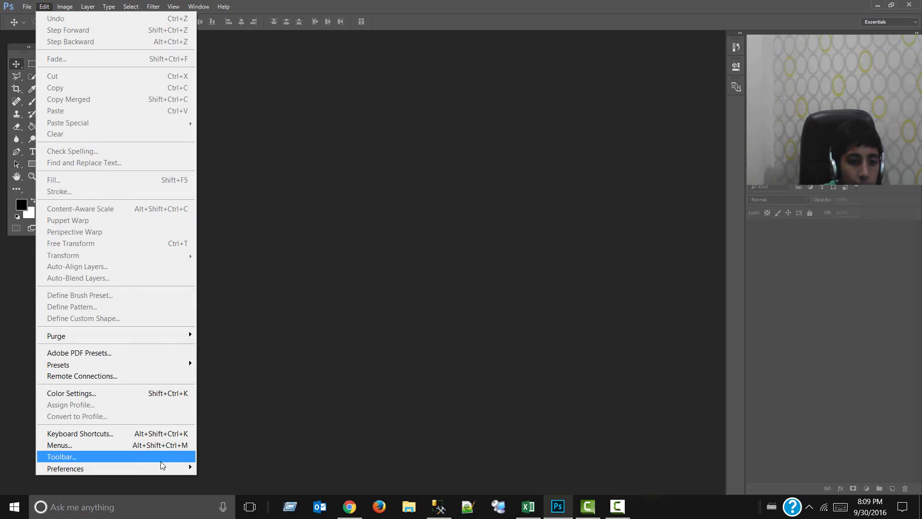
pyautogui.moveTo(167, 474)
pyautogui.click(269, 289)
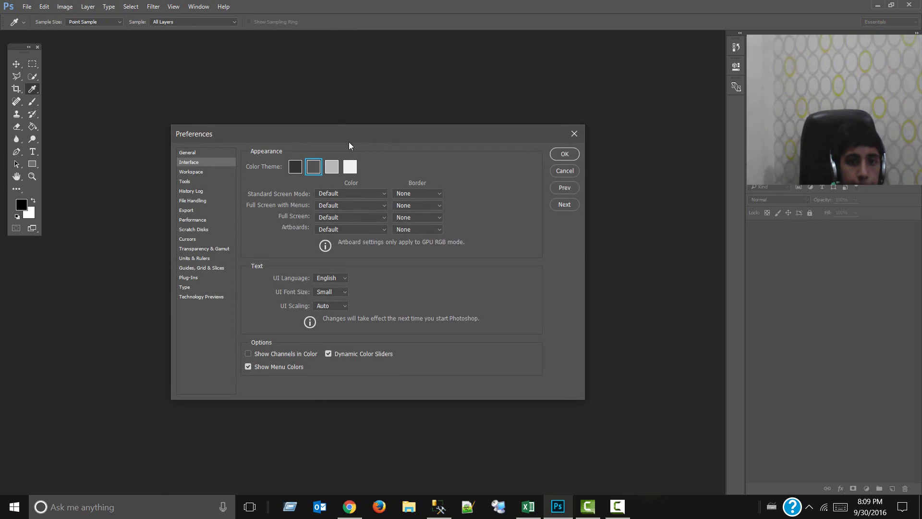
pyautogui.click(295, 166)
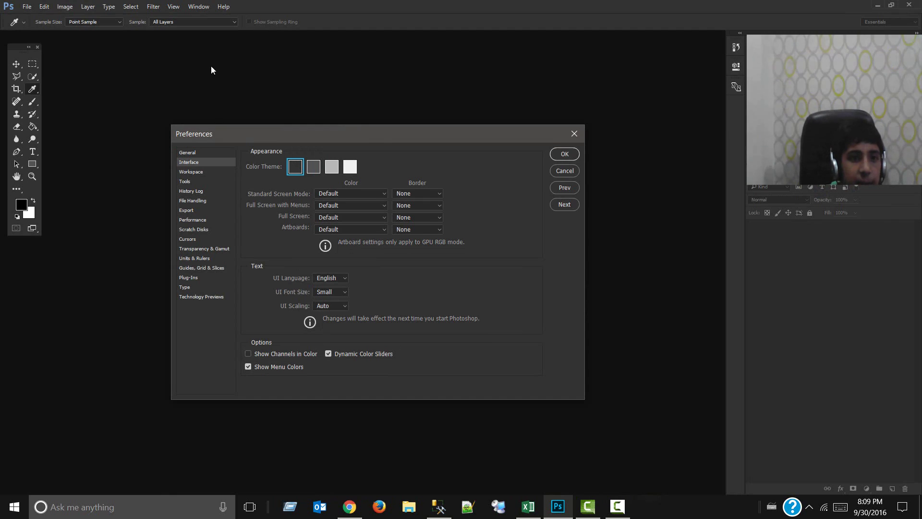
pyautogui.click(331, 167)
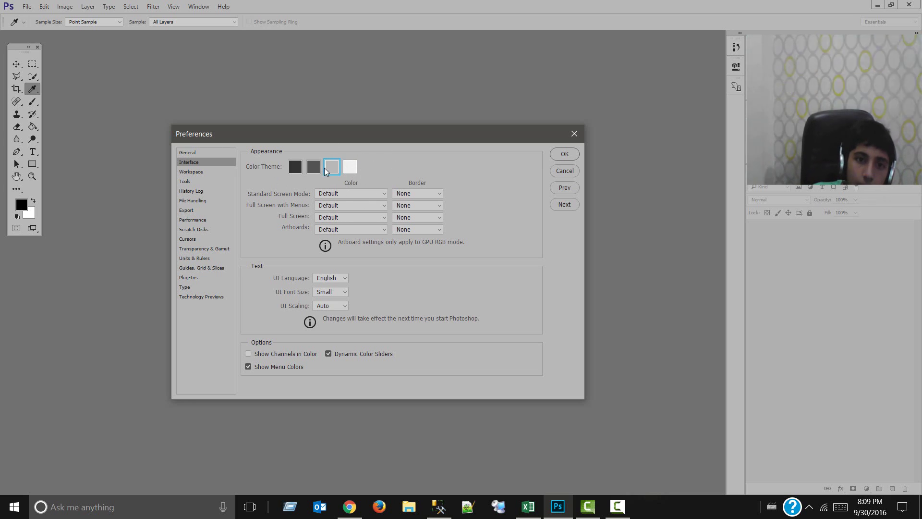
pyautogui.click(351, 168)
pyautogui.click(333, 169)
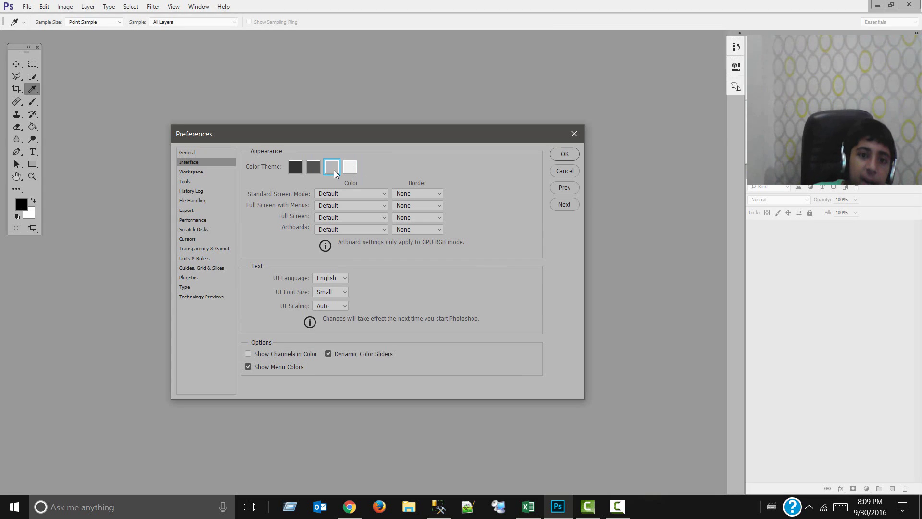
pyautogui.click(564, 154)
# Step: Move the floating Tools panel to the workspace edge just below the options bar and reduce it to a single column
pyautogui.click(16, 64)
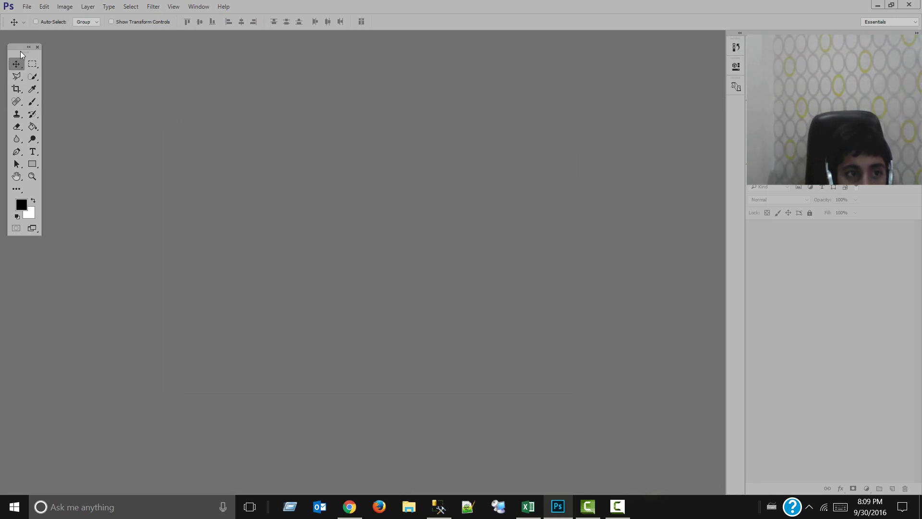
pyautogui.moveTo(22, 52); pyautogui.dragTo(19, 41)
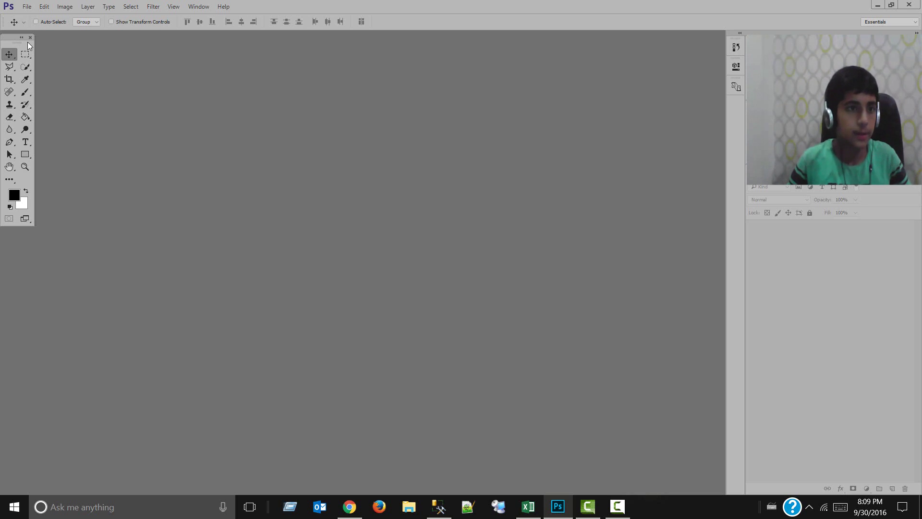
pyautogui.click(21, 37)
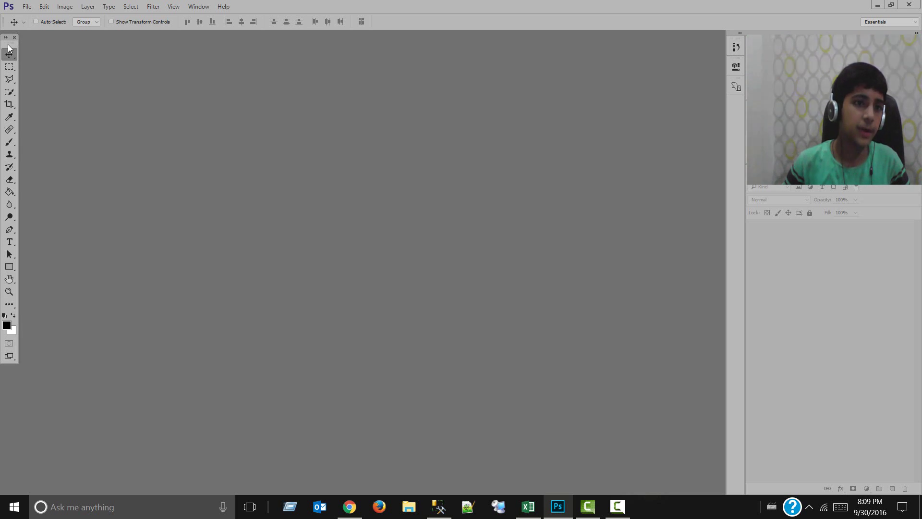
# Step: Dock the single-column Tools panel at the workspace edge and show the tools grouped with the Move tool
pyautogui.moveTo(2, 42); pyautogui.dragTo(1, 55)
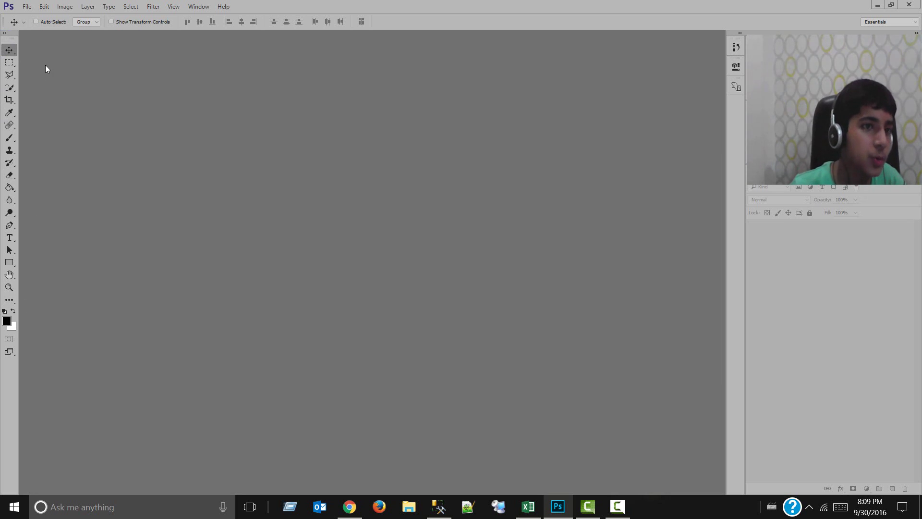
pyautogui.rightClick(9, 52)
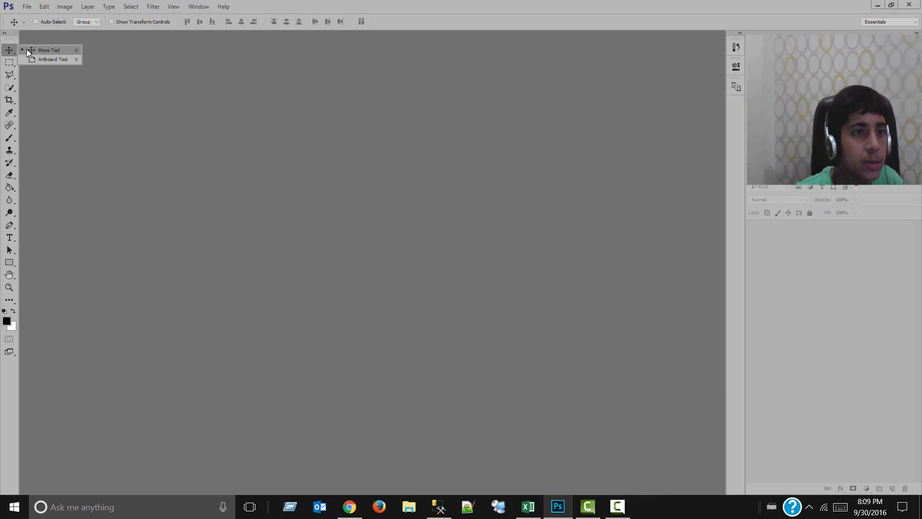
pyautogui.click(26, 49)
pyautogui.rightClick(13, 53)
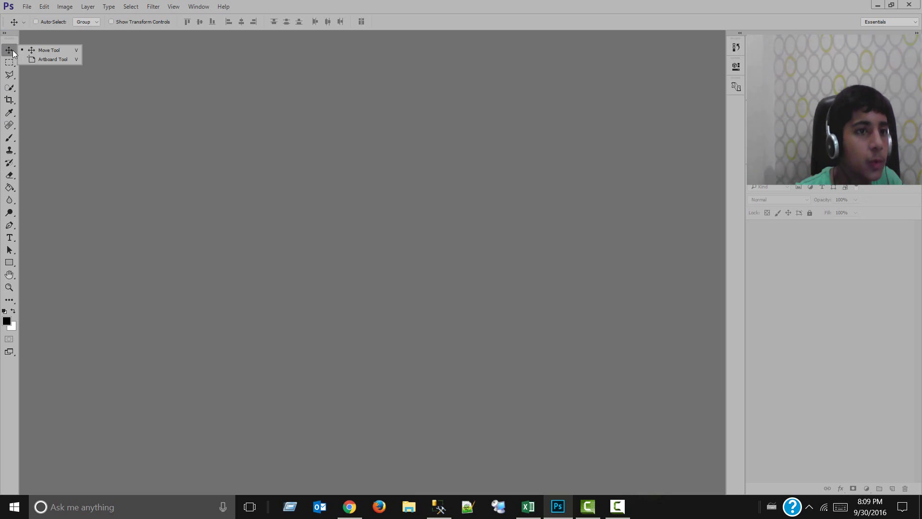
pyautogui.click(13, 54)
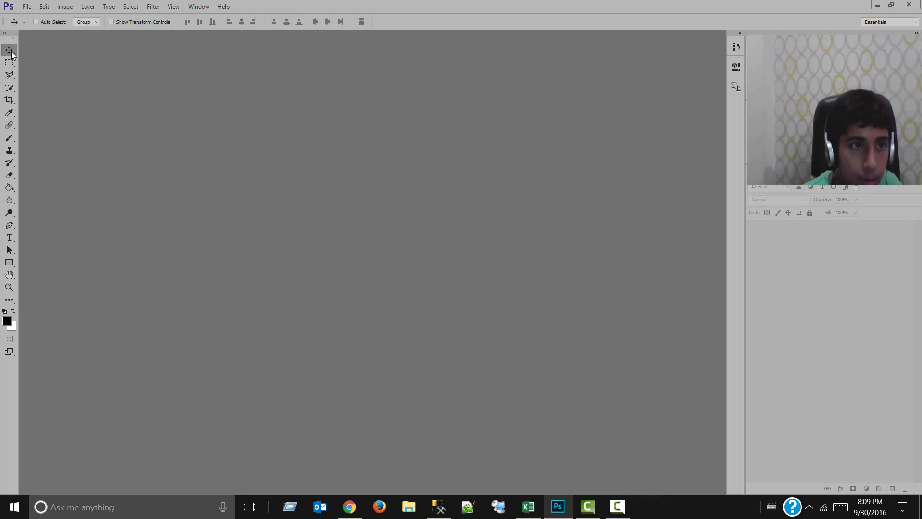
pyautogui.rightClick(13, 54)
pyautogui.click(12, 54)
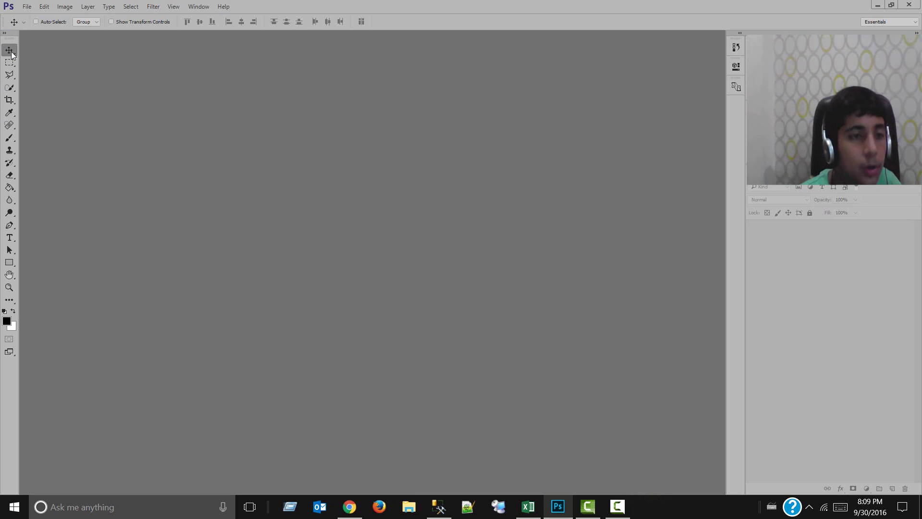
# Step: Switch to the Artboard tool from the Move tool group, and return to the Move tool
pyautogui.rightClick(13, 54)
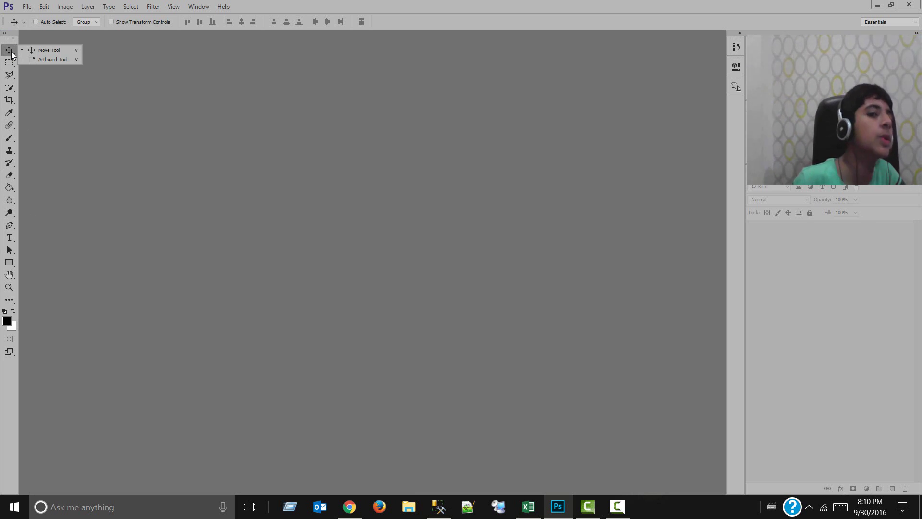
pyautogui.click(37, 59)
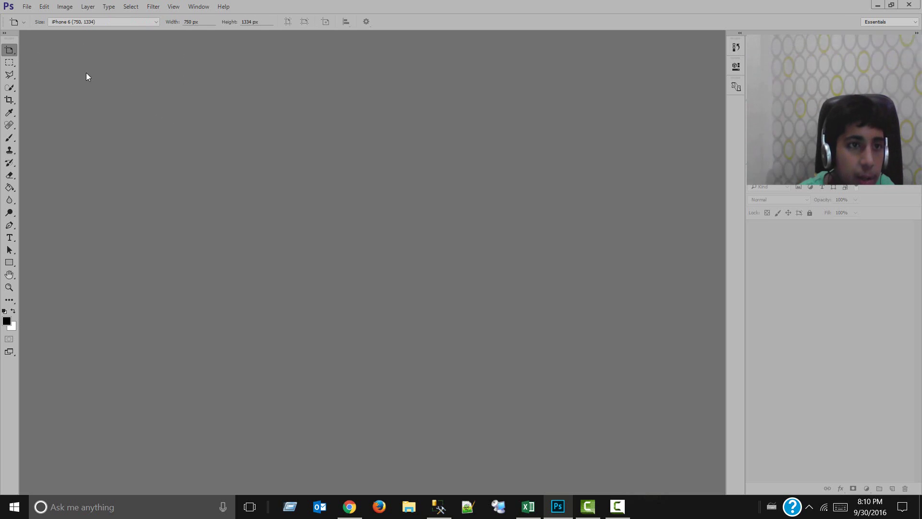
pyautogui.rightClick(9, 53)
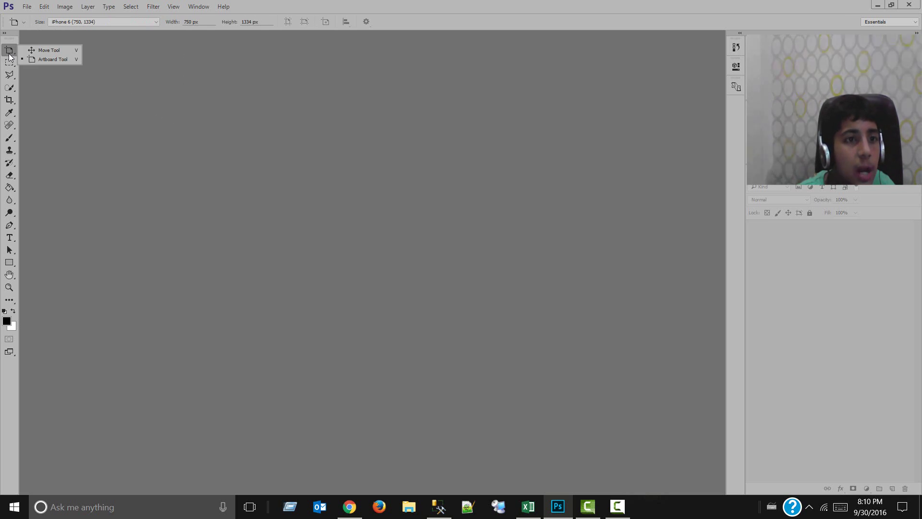
pyautogui.click(37, 50)
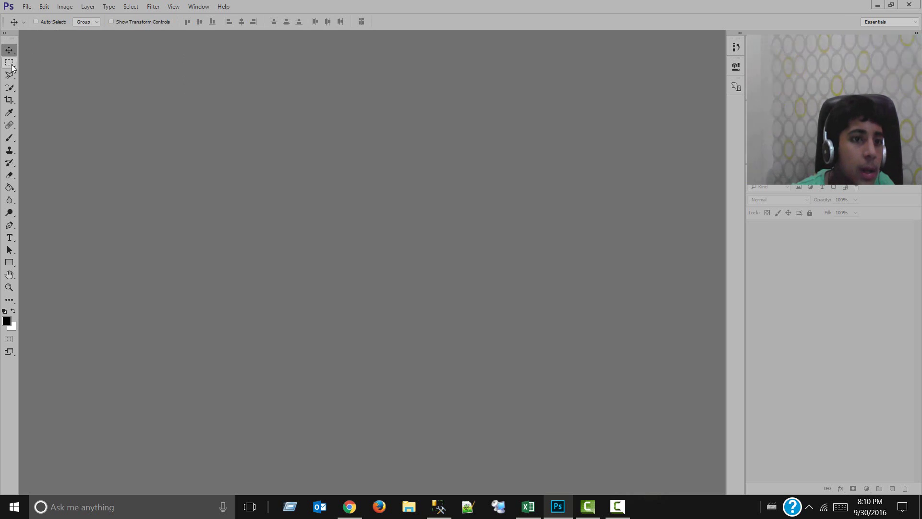
# Step: Start opening a file and browse the Work (G:) drive to the personal image folder below Shalini's folder inside Personal
pyautogui.click(34, 5)
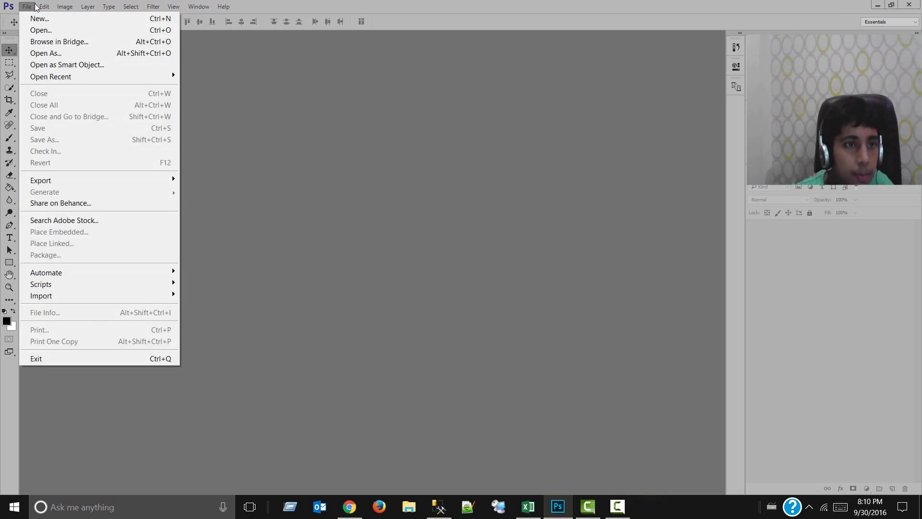
pyautogui.click(30, 30)
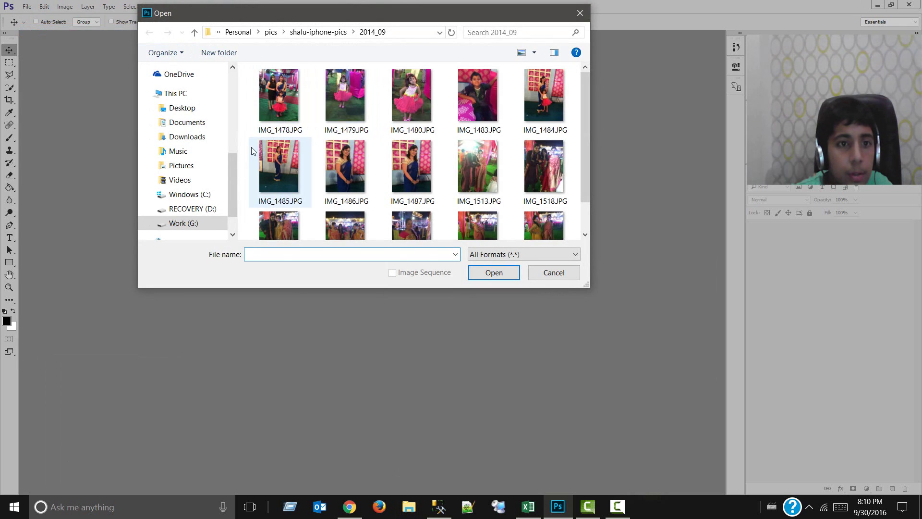
pyautogui.click(207, 222)
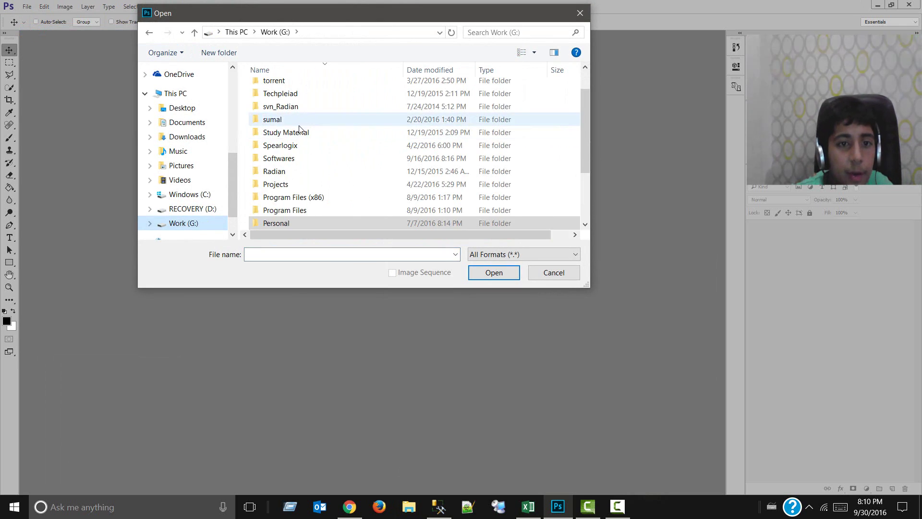
pyautogui.scroll(-2, 297, 132)
pyautogui.doubleClick(295, 146)
pyautogui.scroll(-3, 297, 216)
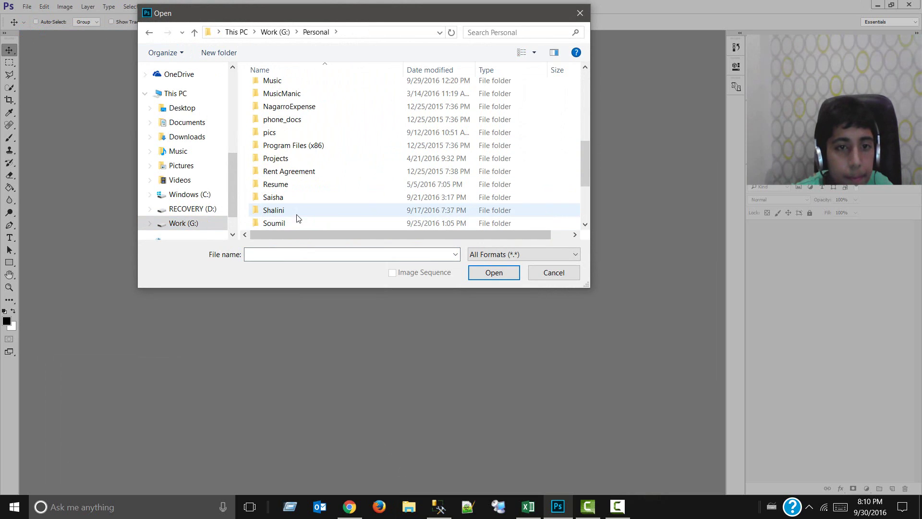
pyautogui.doubleClick(298, 222)
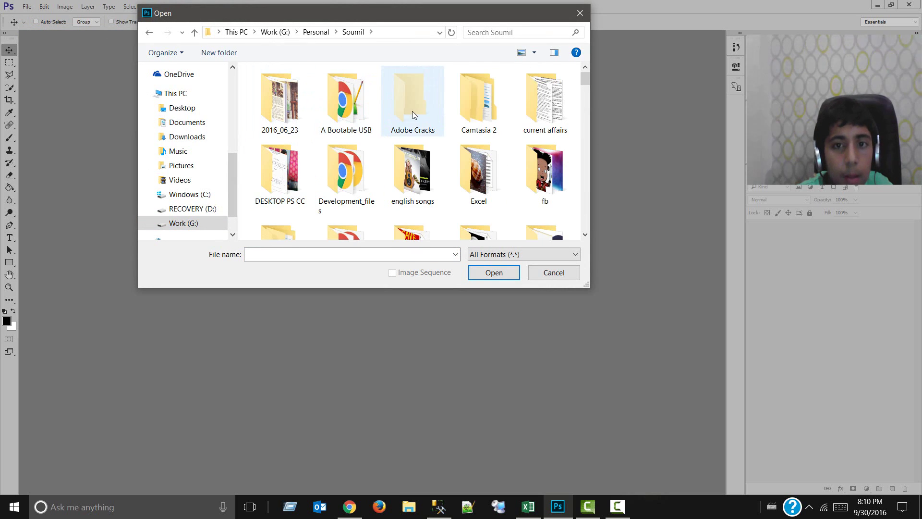
# Step: Open companies_3.psd from the DESKTOP PS CC folder without color management, and dismiss the offer to create a library
pyautogui.scroll(-2, 408, 118)
pyautogui.scroll(2, 483, 117)
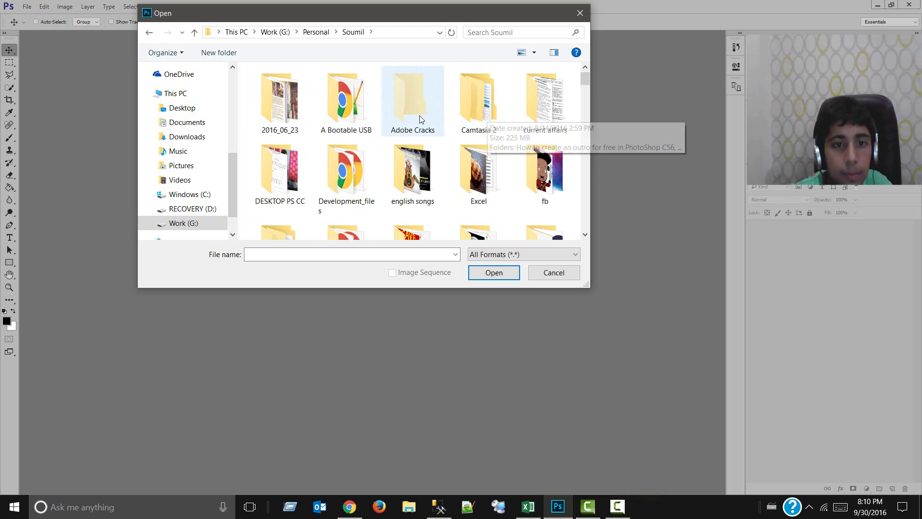
pyautogui.scroll(-1, 352, 127)
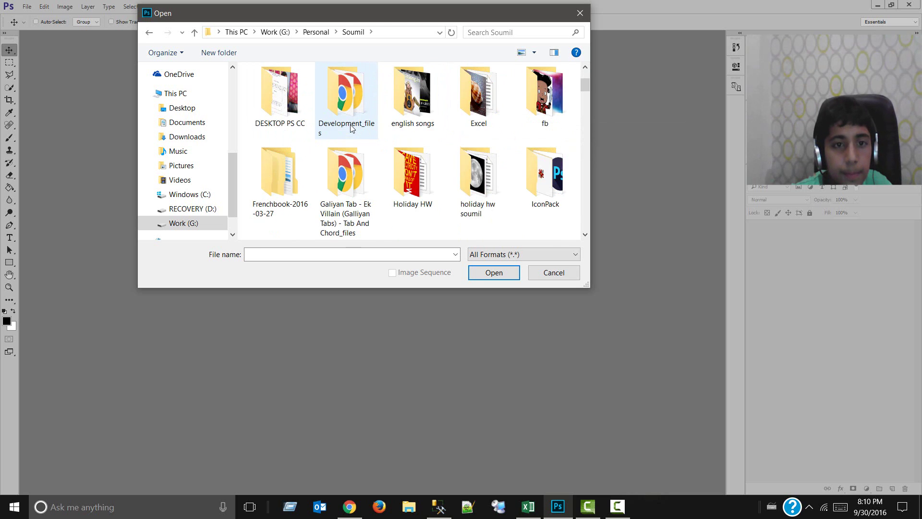
pyautogui.doubleClick(298, 126)
pyautogui.scroll(-1, 288, 211)
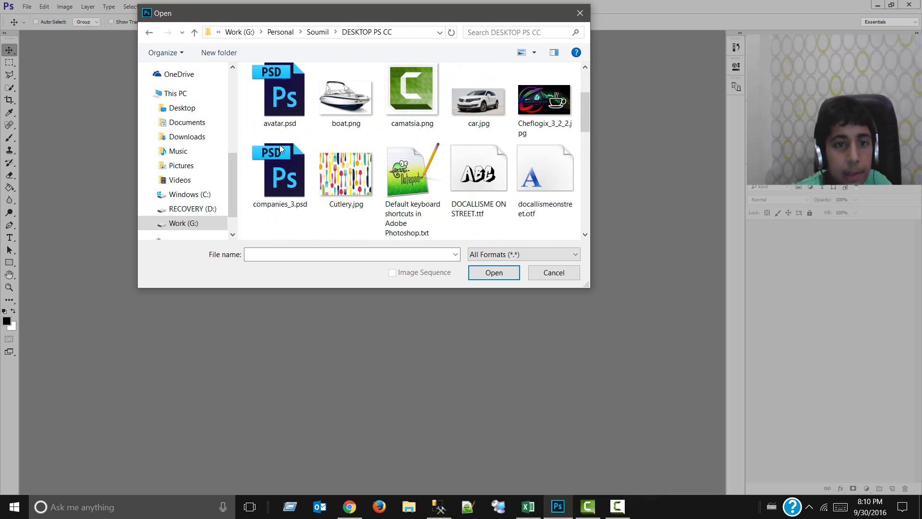
pyautogui.doubleClick(292, 183)
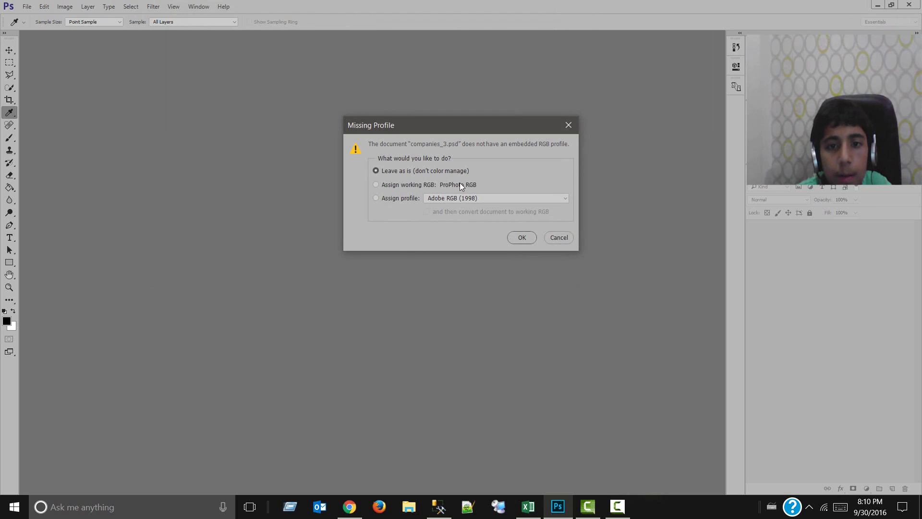
pyautogui.click(514, 238)
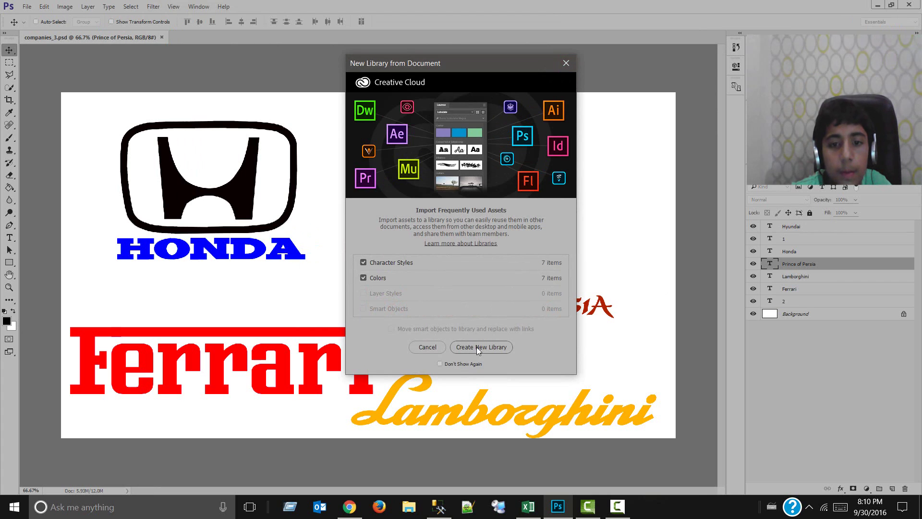
pyautogui.click(565, 64)
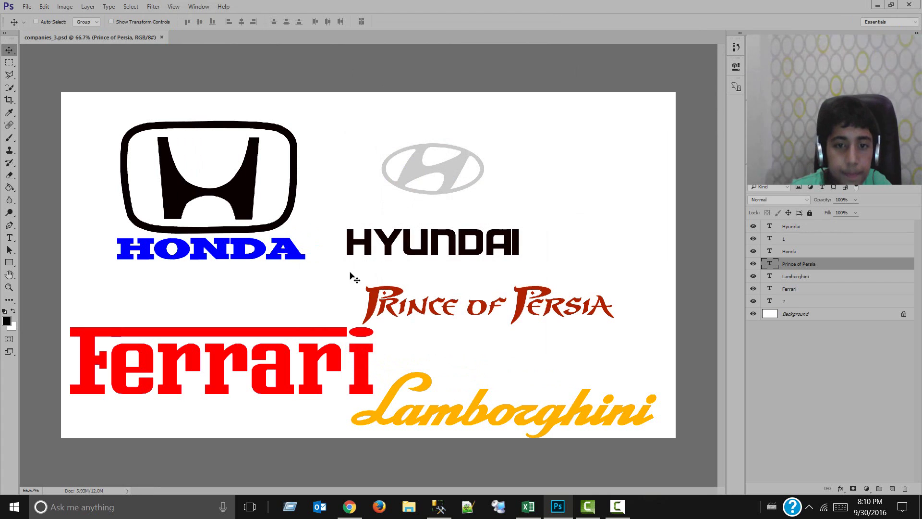
# Step: Select the Hyundai, 1, Honda and Lamborghini layers in turn, and end on the Hyundai layer
pyautogui.click(790, 229)
pyautogui.click(792, 242)
pyautogui.click(794, 252)
pyautogui.click(796, 279)
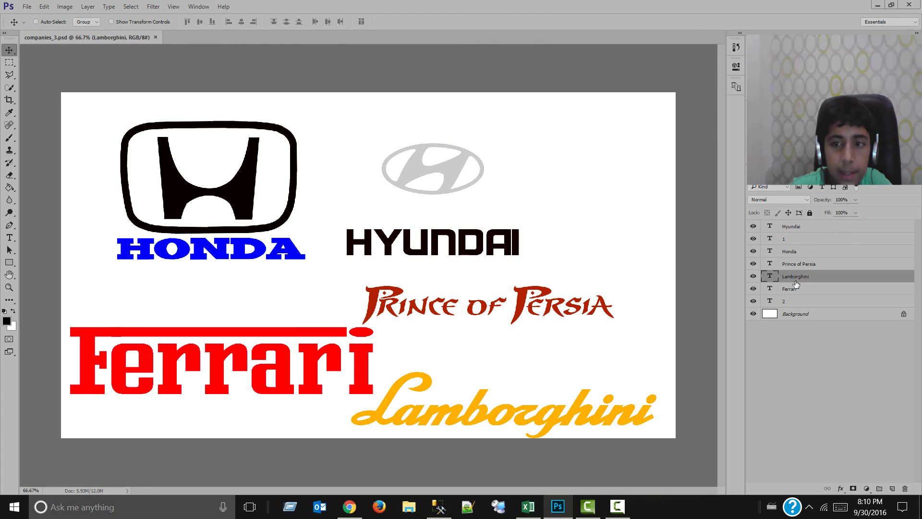
pyautogui.click(803, 230)
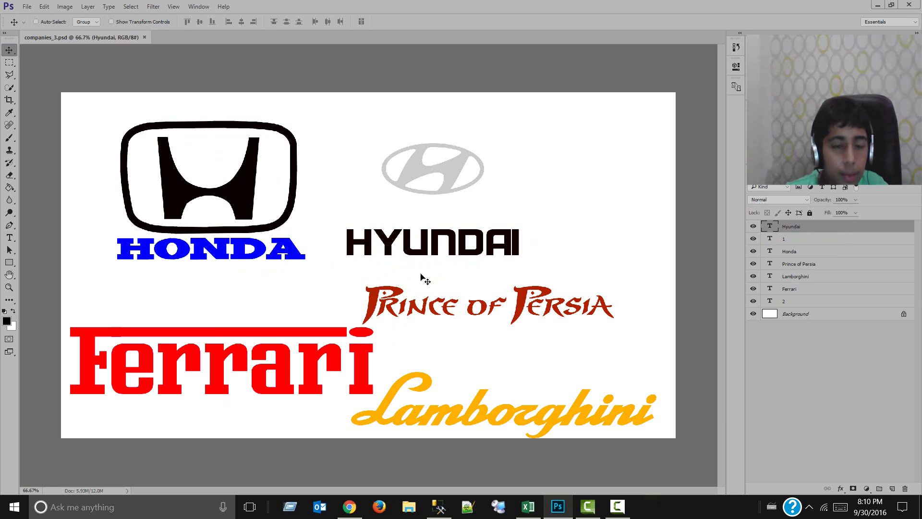
# Step: Return from the Clone Stamp to the Move tool, and shift the HYUNDAI text up and the gray emblem on layer 1 slightly right
pyautogui.click(9, 151)
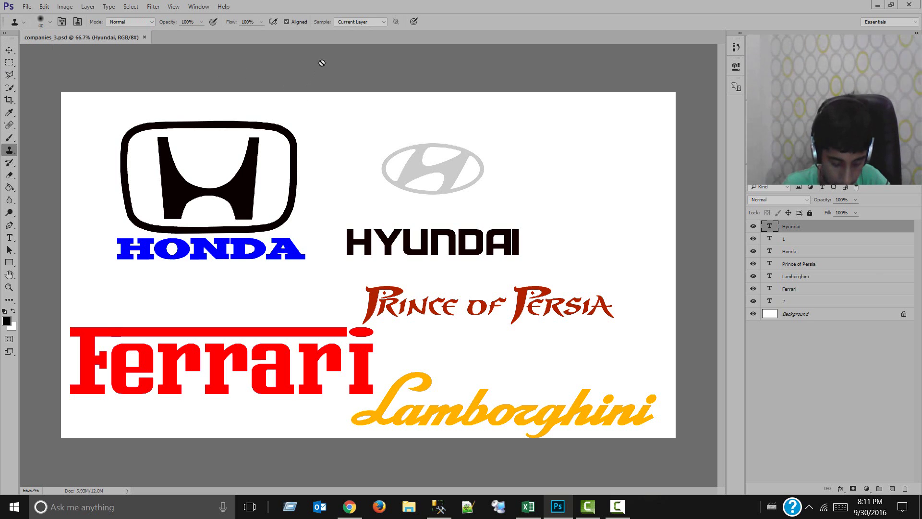
pyautogui.press('v')
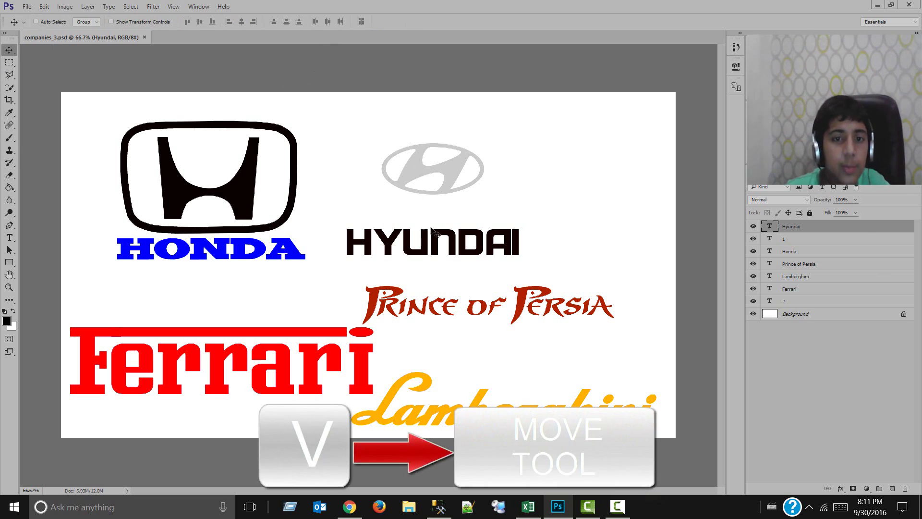
pyautogui.moveTo(515, 230); pyautogui.dragTo(494, 235)
pyautogui.press('ctrl')
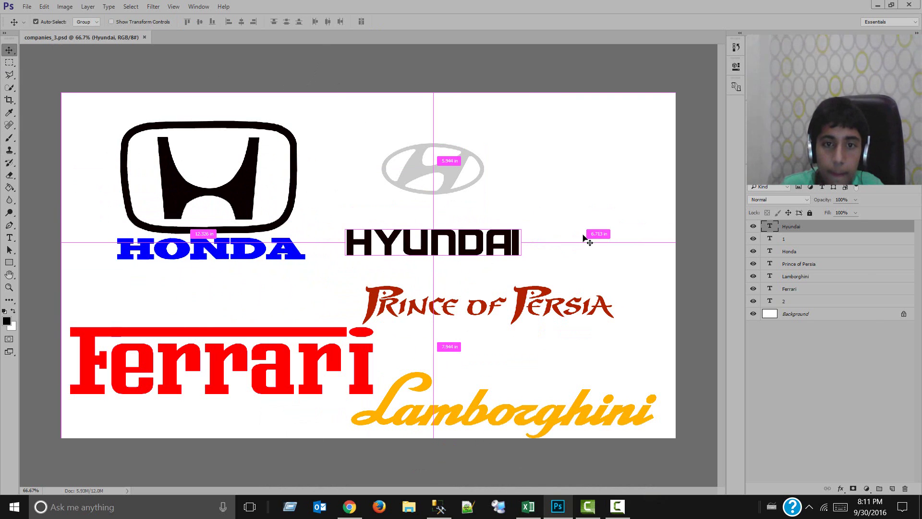
pyautogui.press('ctrl')
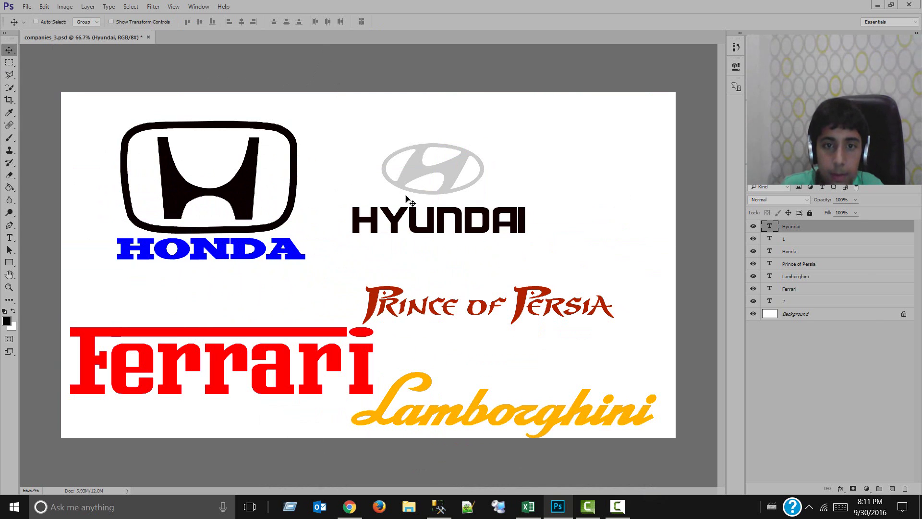
pyautogui.press('ctrl')
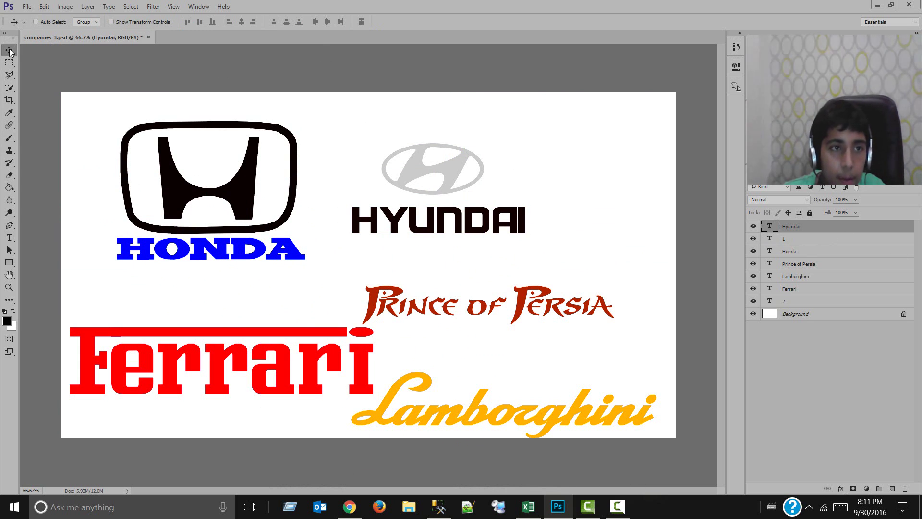
pyautogui.click(806, 240)
pyautogui.moveTo(445, 175)
pyautogui.mouseDown()
pyautogui.moveTo(434, 181)
pyautogui.moveTo(449, 176)
pyautogui.mouseUp()
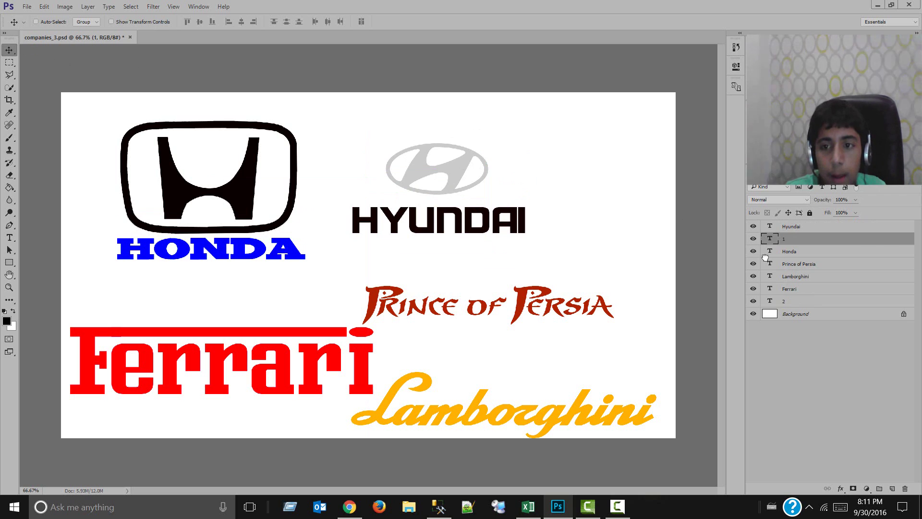
# Step: Try moving the Honda text and the Prince of Persia text on their own layers, undoing each move
pyautogui.click(790, 251)
pyautogui.moveTo(234, 219); pyautogui.dragTo(320, 230)
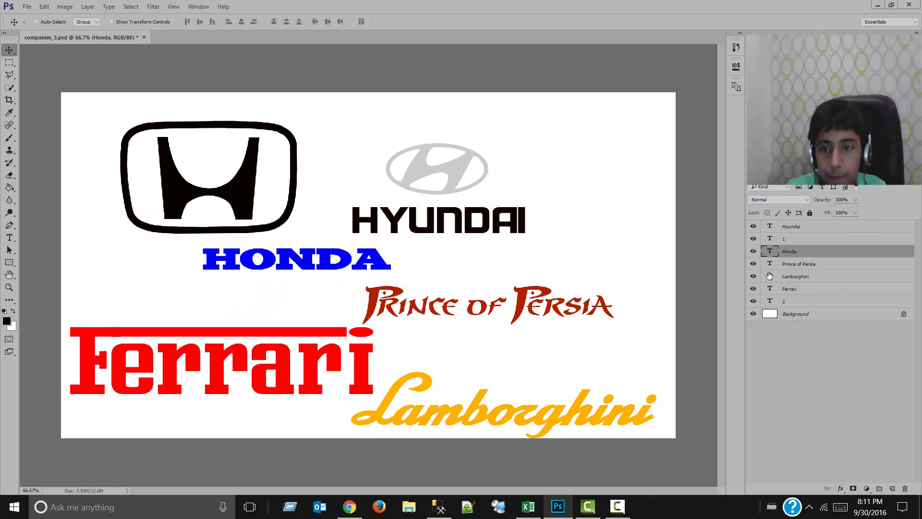
pyautogui.hotkey('ctrl', 'z')
pyautogui.click(797, 263)
pyautogui.moveTo(446, 281); pyautogui.dragTo(514, 262)
pyautogui.hotkey('ctrl', 'z')
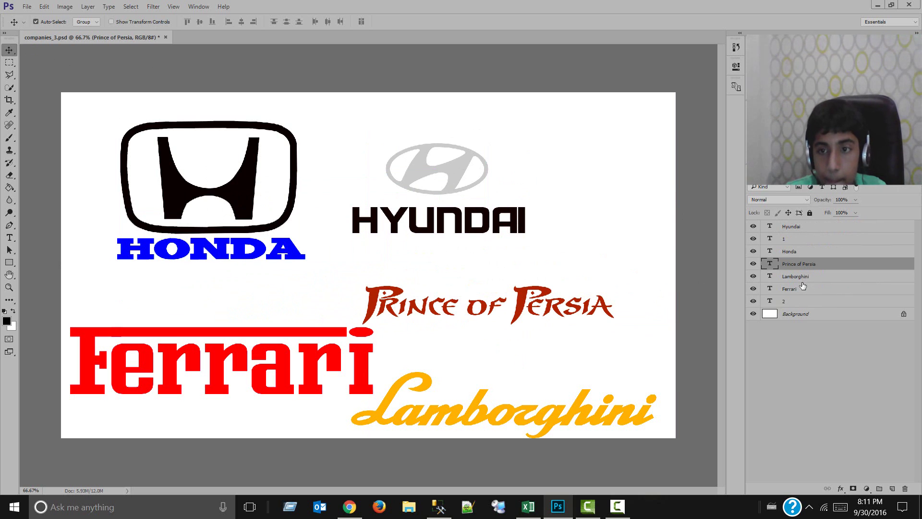
# Step: Try moving the Lamborghini text and the Ferrari text on their own layers, undoing each move
pyautogui.click(797, 277)
pyautogui.moveTo(468, 341); pyautogui.dragTo(533, 281)
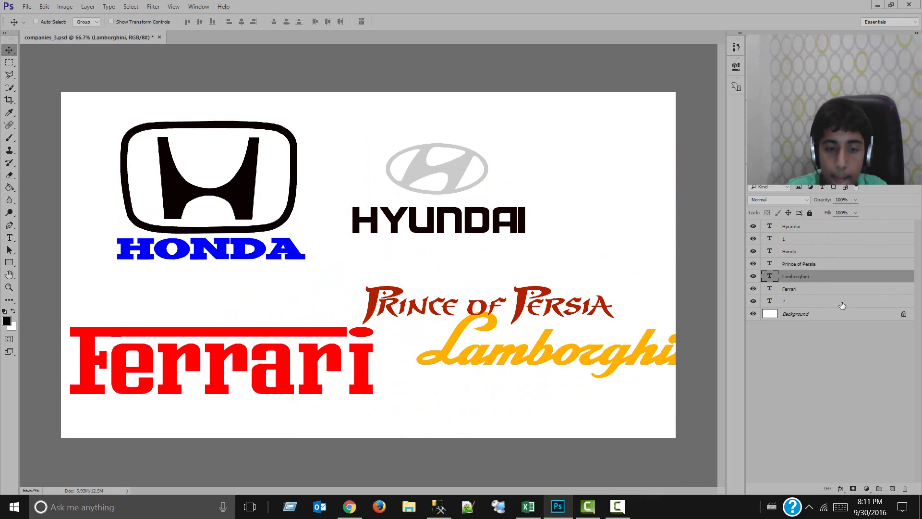
pyautogui.hotkey('ctrl', 'z')
pyautogui.moveTo(486, 325); pyautogui.dragTo(487, 288)
pyautogui.hotkey('ctrl', 'z')
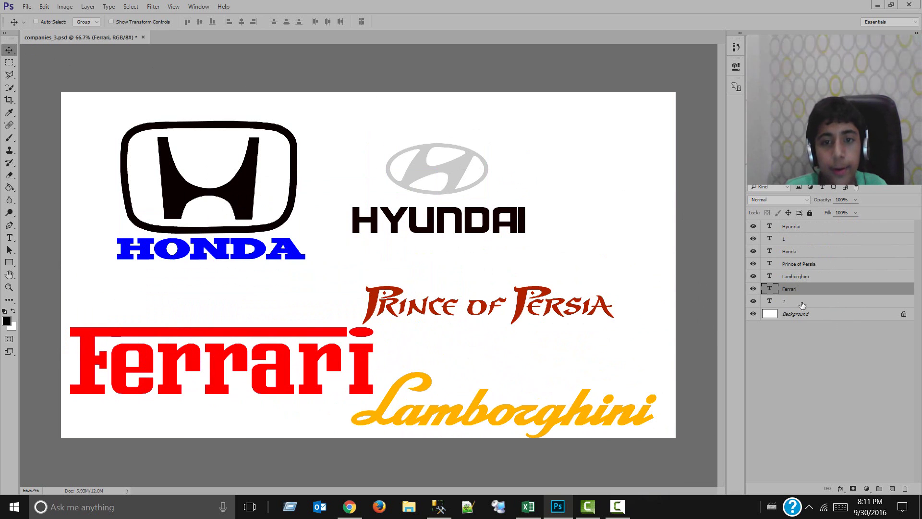
# Step: Try moving the Honda emblem on layer 2 to the right, and undo the move
pyautogui.click(801, 305)
pyautogui.moveTo(322, 259)
pyautogui.mouseDown()
pyautogui.moveTo(438, 308)
pyautogui.moveTo(360, 261)
pyautogui.moveTo(337, 259)
pyautogui.mouseUp()
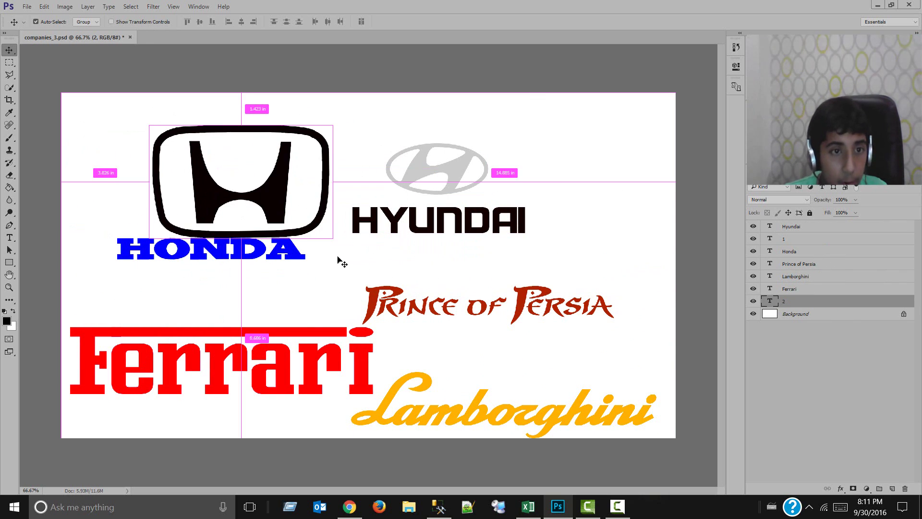
pyautogui.hotkey('ctrl', 'z')
# Step: Select the locked Background layer
pyautogui.click(830, 315)
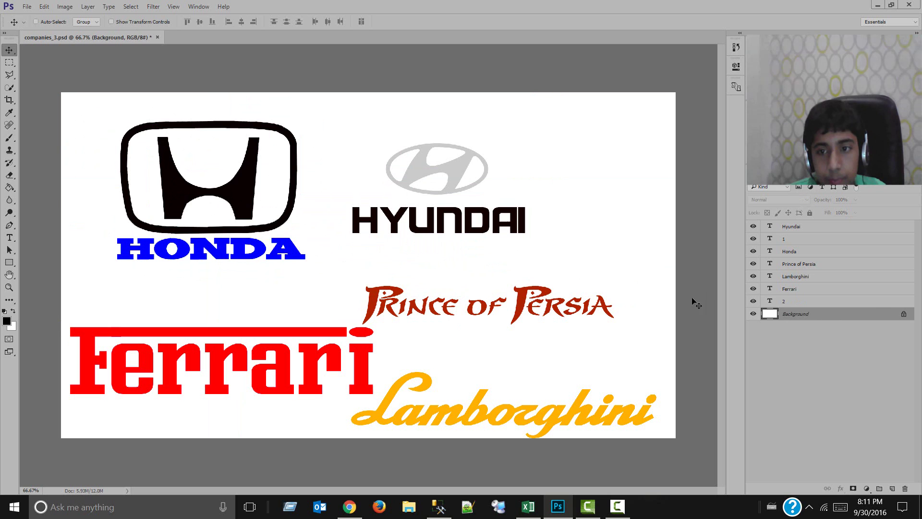
pyautogui.click(810, 350)
pyautogui.click(830, 315)
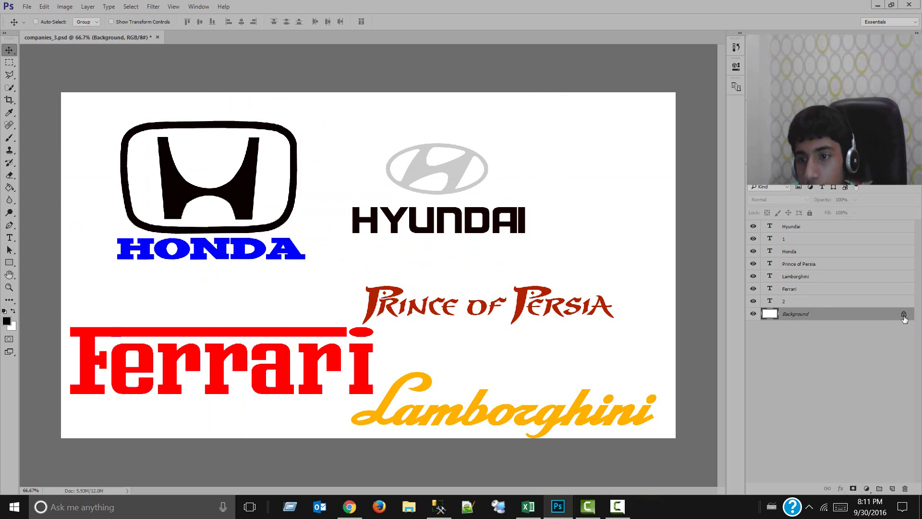
# Step: Try several ways of converting the locked Background into a regular layer, undoing or cancelling each one
pyautogui.click(903, 317)
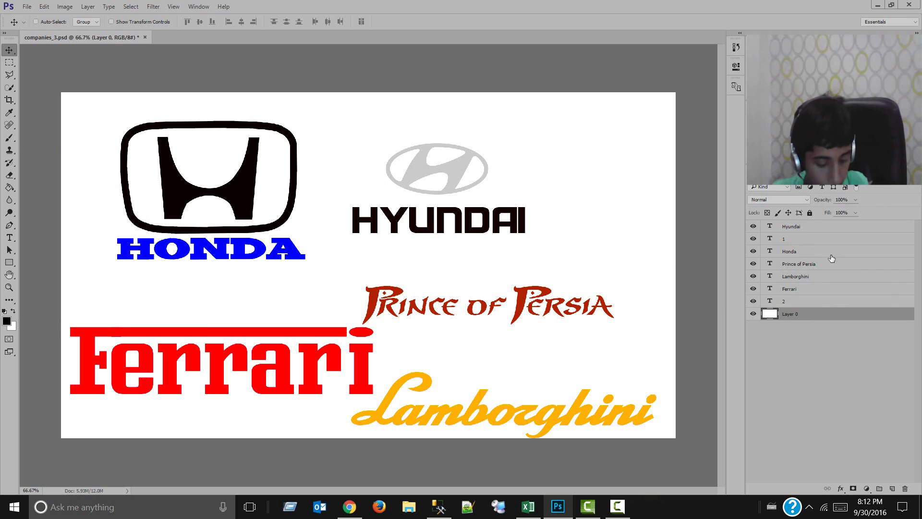
pyautogui.hotkey('ctrl', 'z')
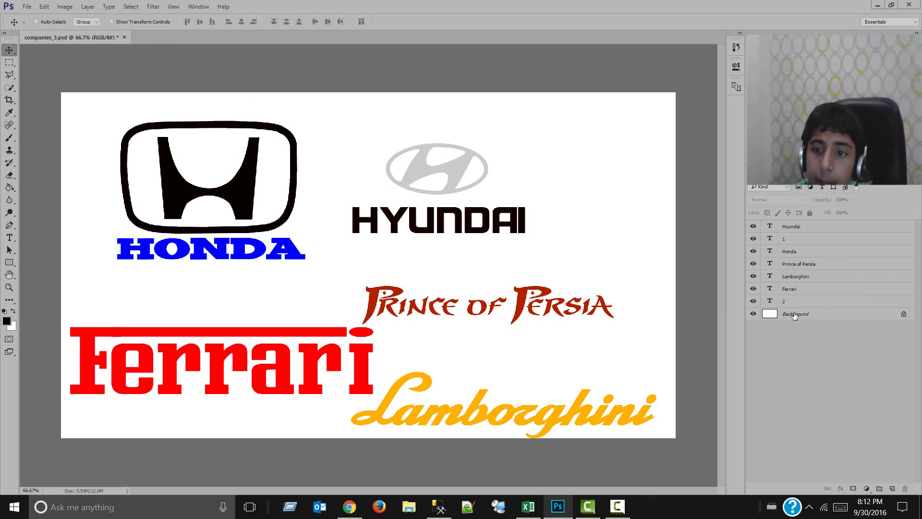
pyautogui.doubleClick(782, 314)
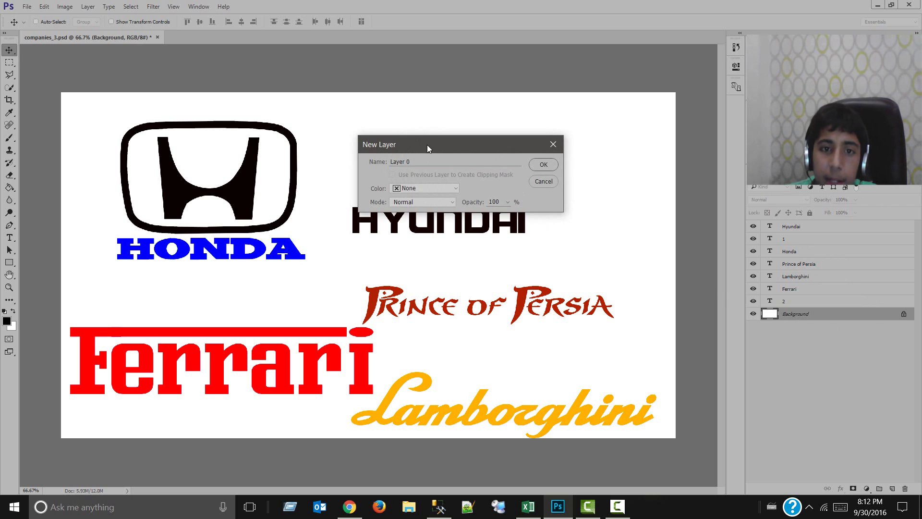
pyautogui.moveTo(427, 145); pyautogui.dragTo(453, 147)
pyautogui.click(578, 146)
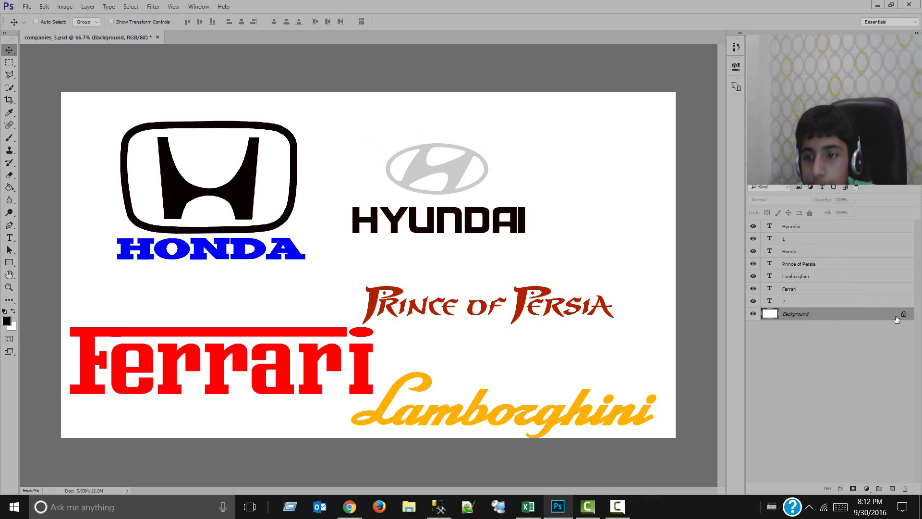
pyautogui.moveTo(903, 315); pyautogui.dragTo(905, 489)
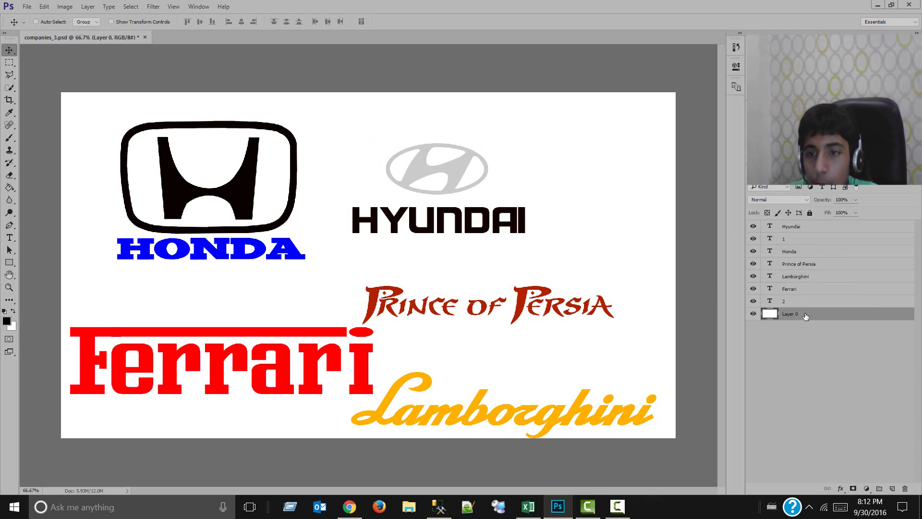
pyautogui.hotkey('ctrl', 'z')
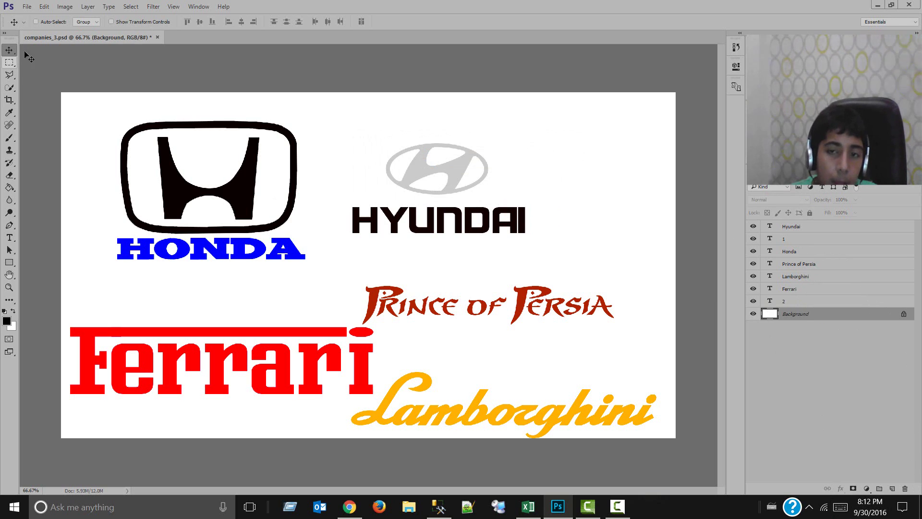
# Step: Convert the locked Background into a regular layer while trying to move it on the canvas
pyautogui.moveTo(806, 231); pyautogui.dragTo(809, 271)
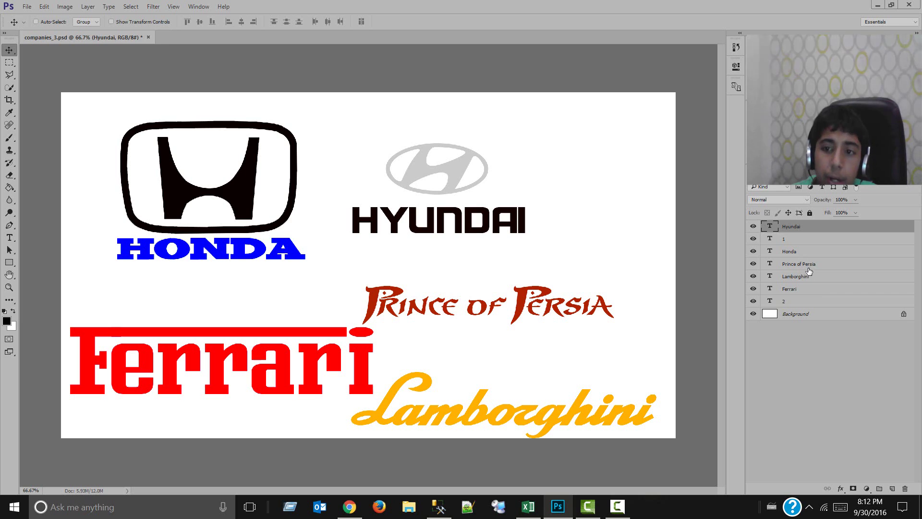
pyautogui.click(805, 301)
pyautogui.click(805, 314)
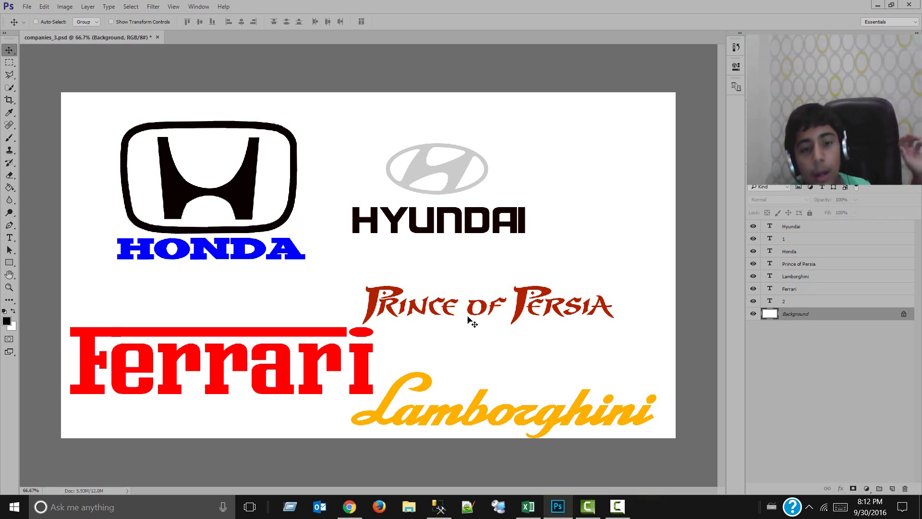
pyautogui.moveTo(432, 346); pyautogui.dragTo(335, 278)
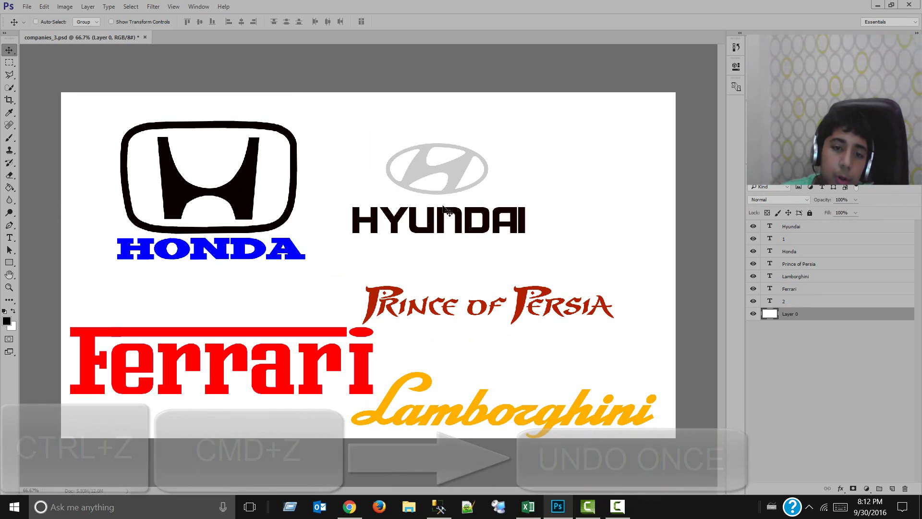
# Step: Try moving the Lamborghini text on its own layer into the empty area at the canvas's upper right, and undo it
pyautogui.click(829, 277)
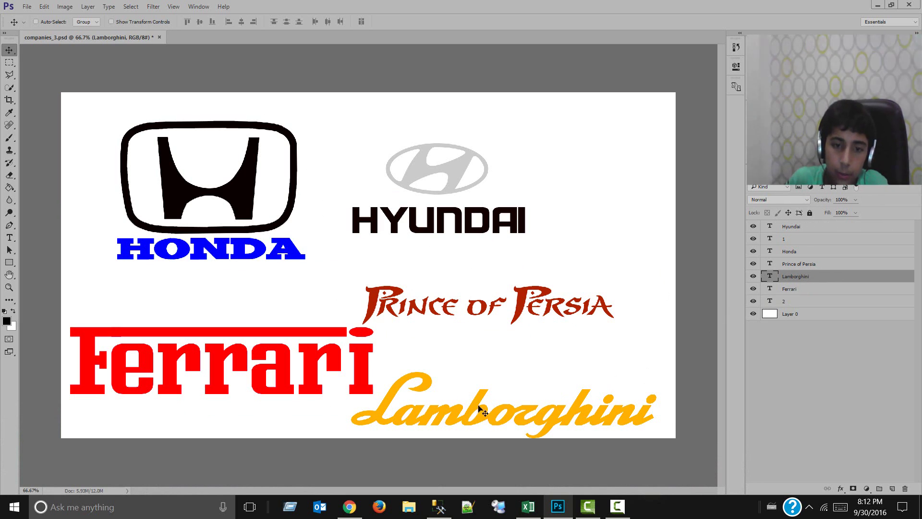
pyautogui.moveTo(526, 413); pyautogui.dragTo(595, 141)
pyautogui.hotkey('ctrl', 'z')
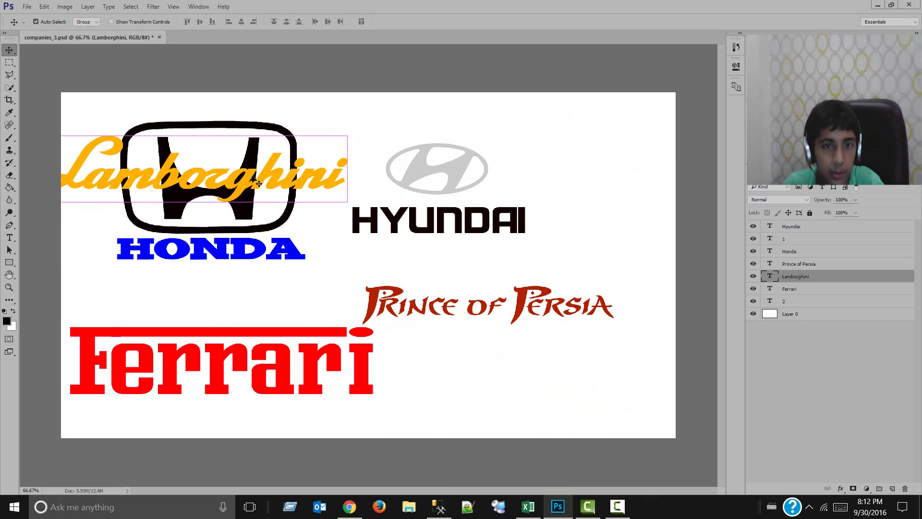
# Step: Undo the moves that placed the Lamborghini text over the Honda emblem, going back multiple times
pyautogui.hotkey('ctrl', 'z')
pyautogui.hotkey('ctrl', 'z')
pyautogui.hotkey('ctrl', 'z')
pyautogui.hotkey('ctrl', 'z')
pyautogui.hotkey('ctrl', 'z')
pyautogui.hotkey('ctrl', 'z')
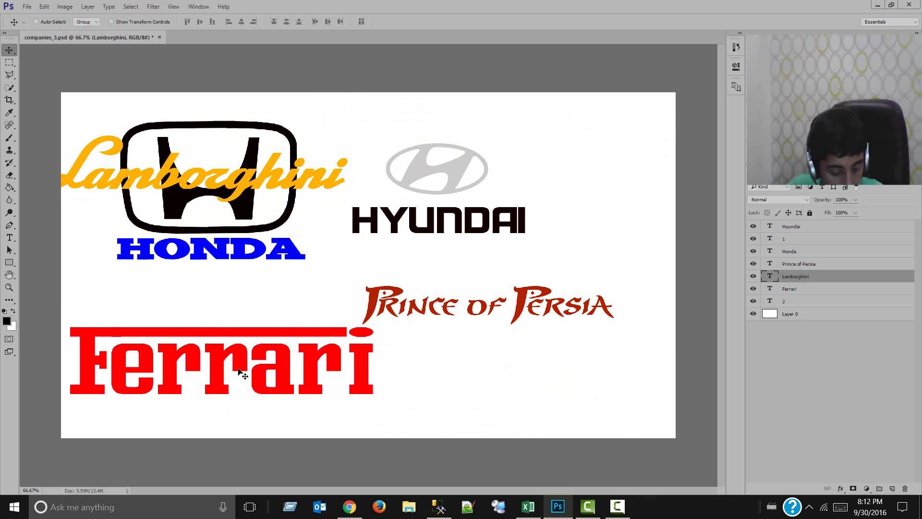
pyautogui.press('ctrl')
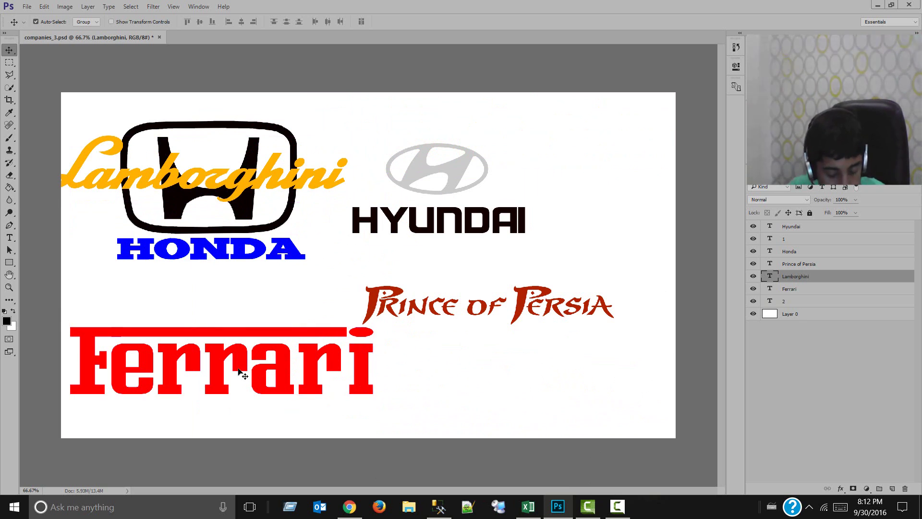
pyautogui.hotkey('ctrl', 'z')
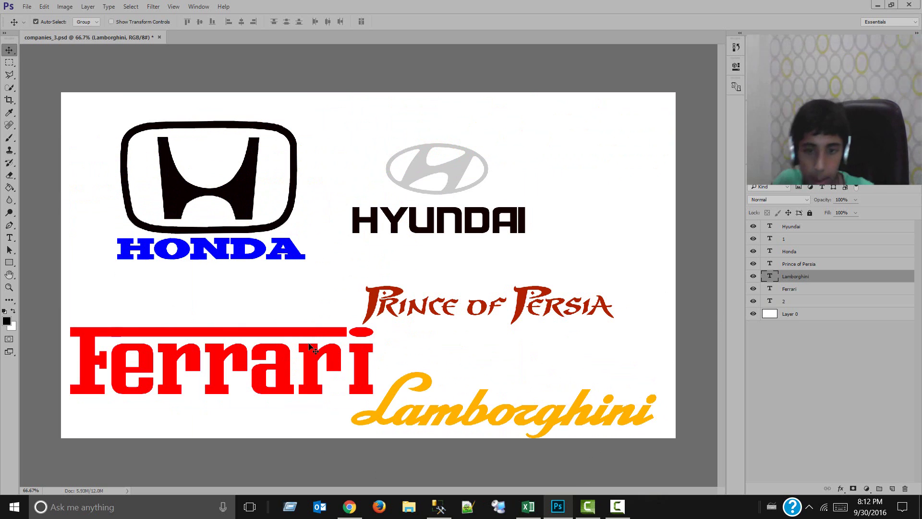
pyautogui.press('ctrl')
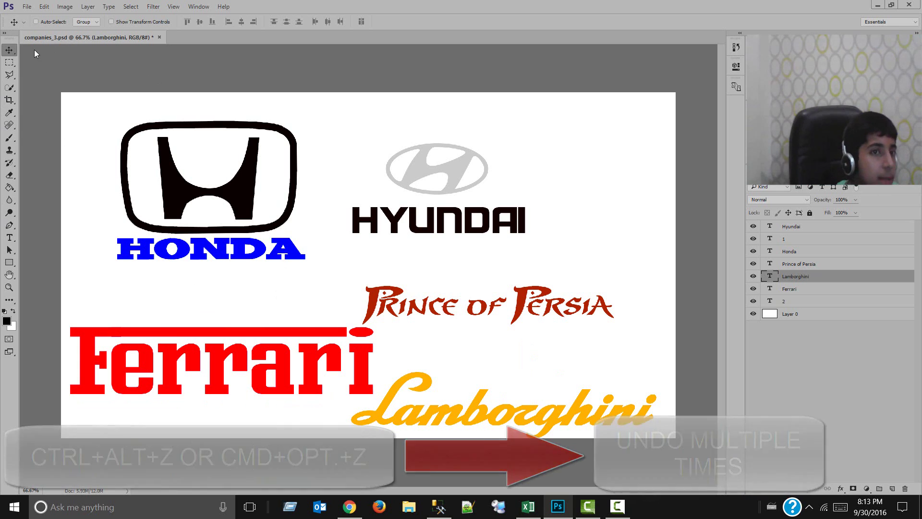
# Step: Draw a rectangular marquee selection around the Honda emblem and shift it slightly to the left
pyautogui.click(10, 67)
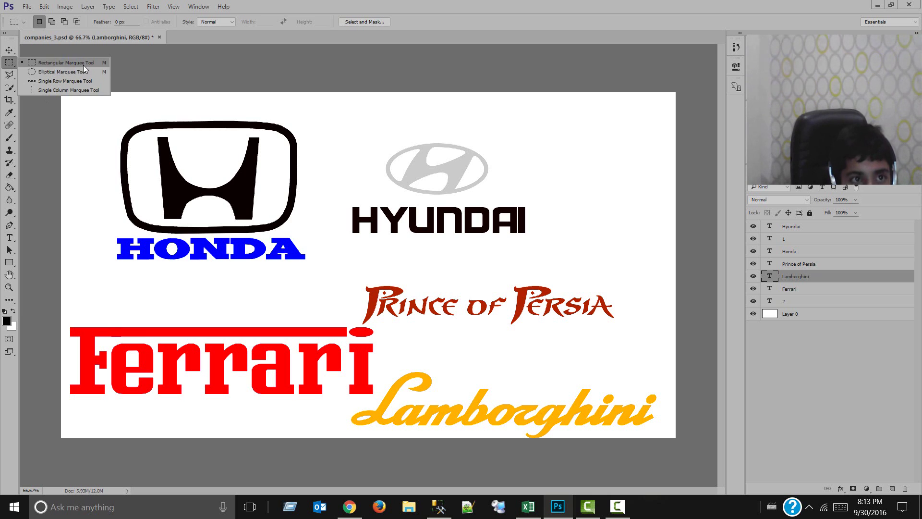
pyautogui.click(20, 64)
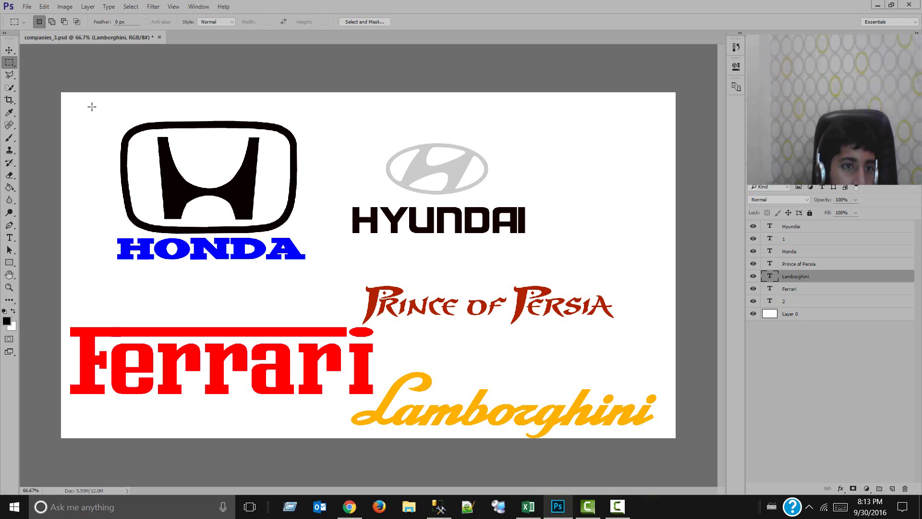
pyautogui.moveTo(92, 107); pyautogui.dragTo(303, 219)
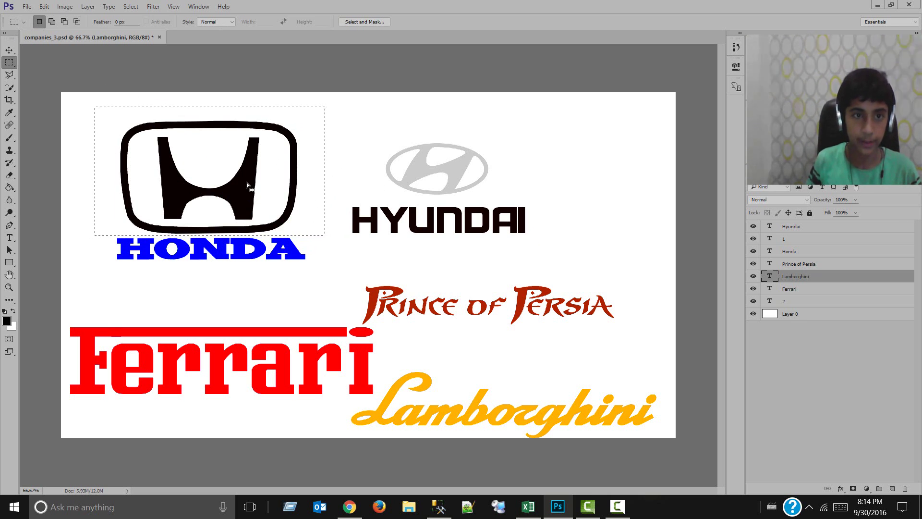
pyautogui.moveTo(246, 182)
pyautogui.mouseDown()
pyautogui.moveTo(422, 191)
pyautogui.moveTo(238, 185)
pyautogui.mouseUp()
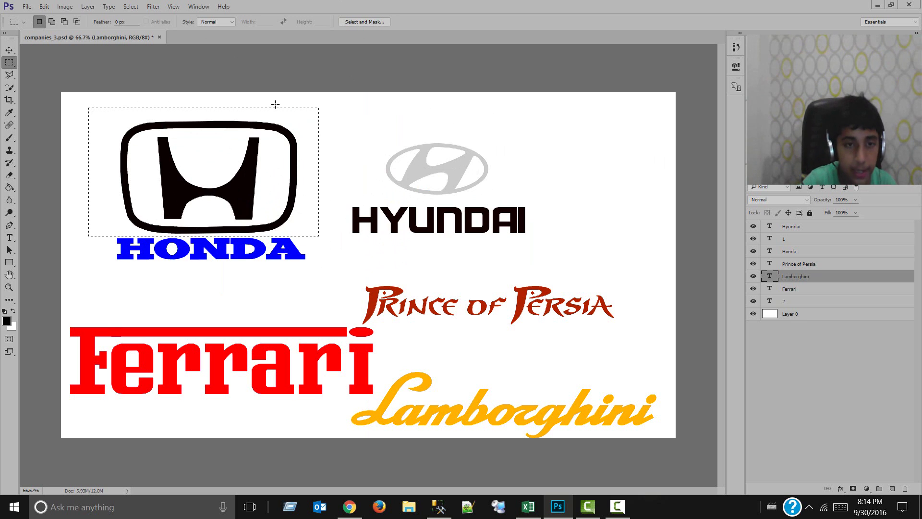
# Step: Copy the selected Honda emblem from layer 2 and paste it onto a new layer directly above
pyautogui.hotkey('ctrl', 'c')
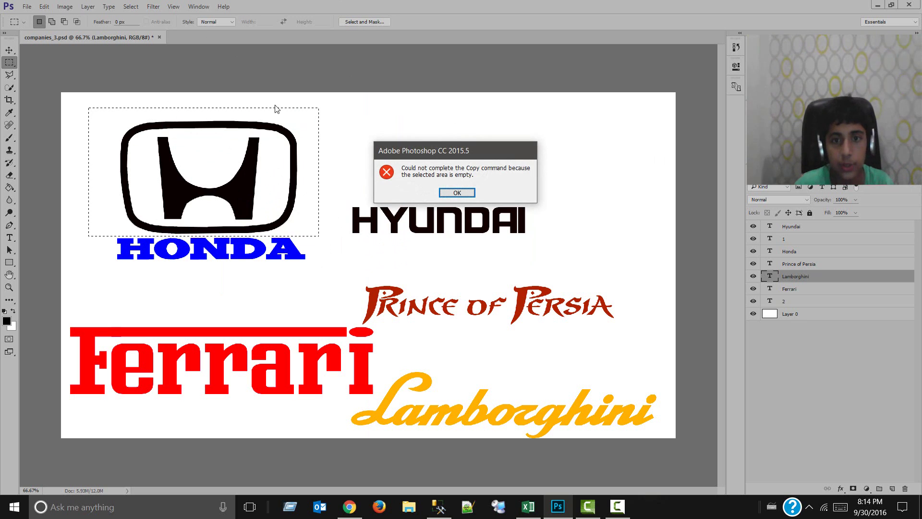
pyautogui.click(465, 194)
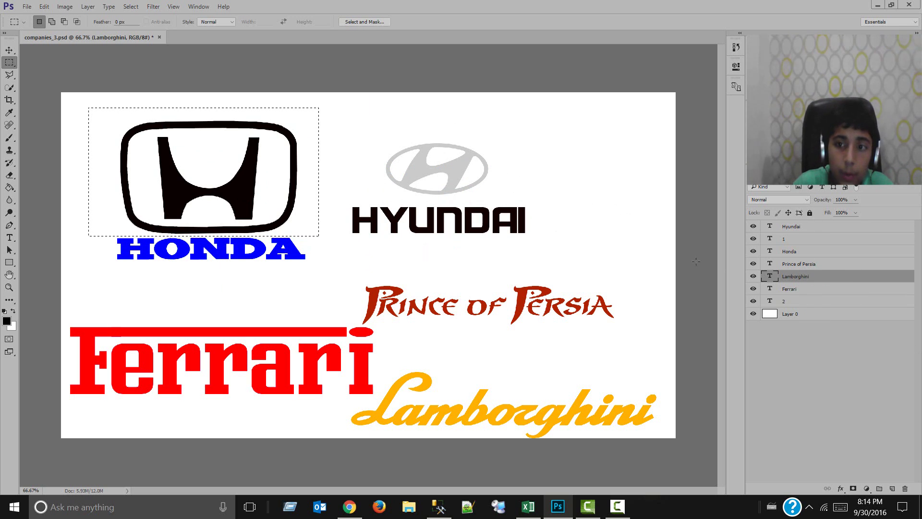
pyautogui.click(814, 303)
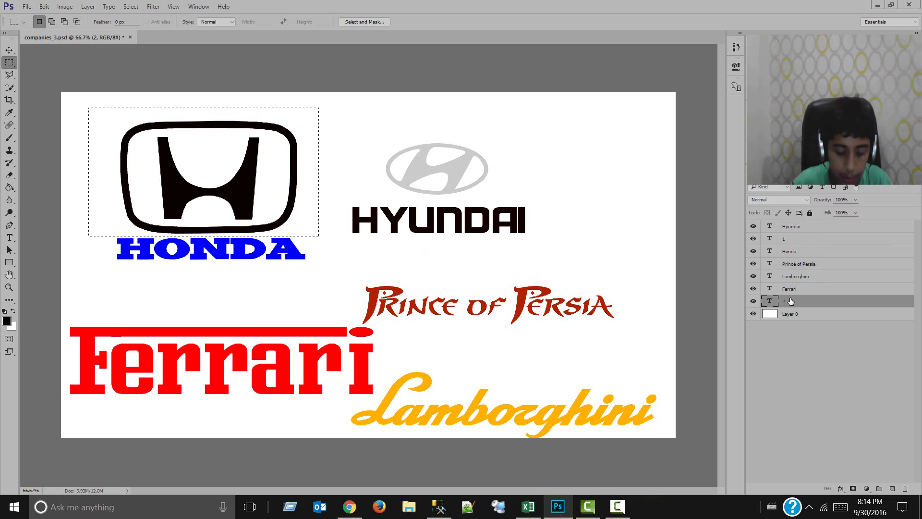
pyautogui.hotkey('ctrl', 'shift', 'alt', 'n')
pyautogui.hotkey('ctrl', 'v')
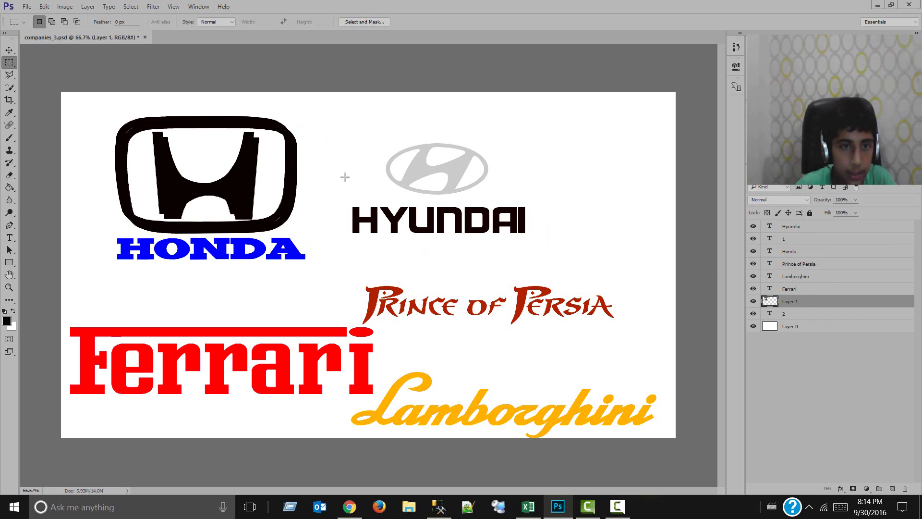
# Step: Move the pasted Honda emblem beside the Hyundai logo, and back over the original emblem
pyautogui.press('v')
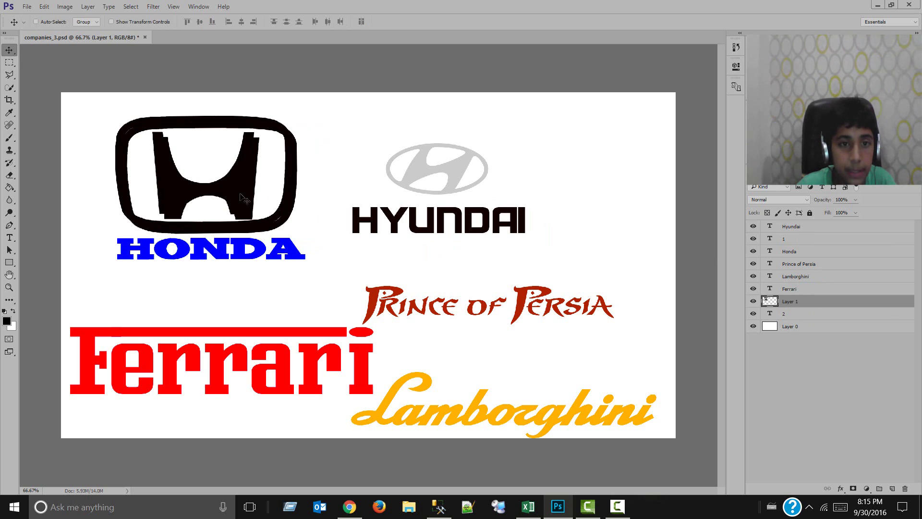
pyautogui.moveTo(240, 192); pyautogui.dragTo(581, 167)
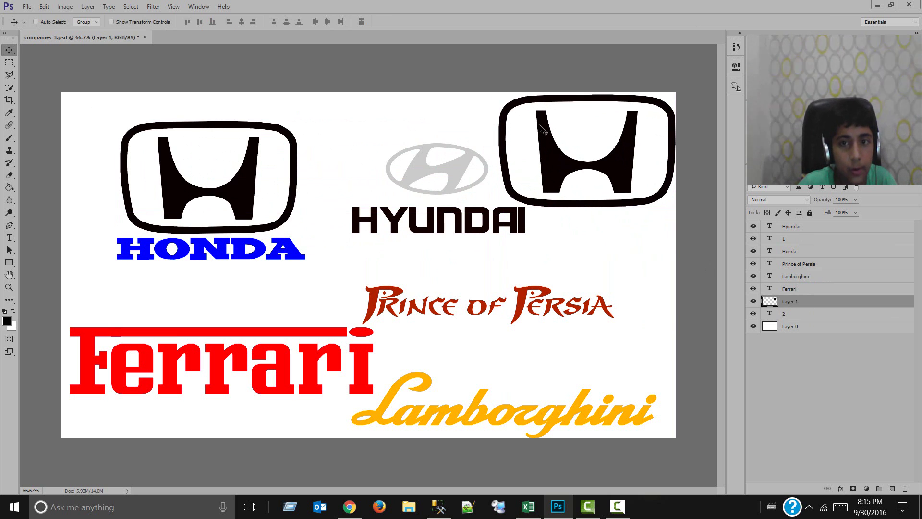
pyautogui.moveTo(541, 130); pyautogui.dragTo(161, 189)
# Step: Draw an elliptical marquee selection around the Hyundai logo and text, and try copying it from Layer 1
pyautogui.rightClick(9, 64)
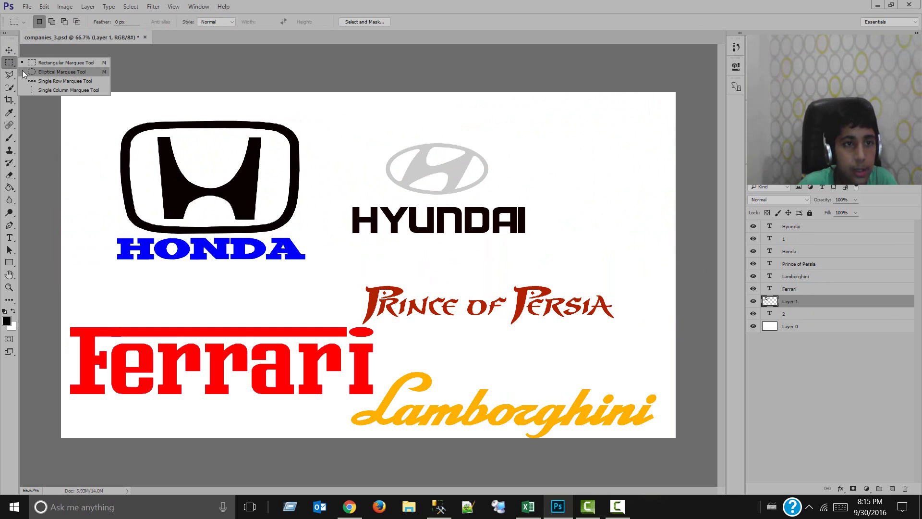
pyautogui.click(48, 71)
pyautogui.moveTo(305, 133); pyautogui.dragTo(579, 254)
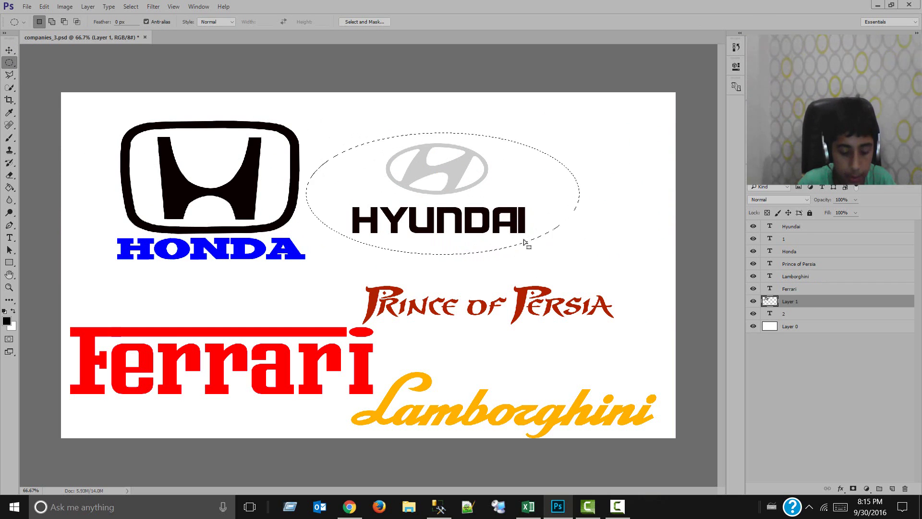
pyautogui.hotkey('ctrl', 'c')
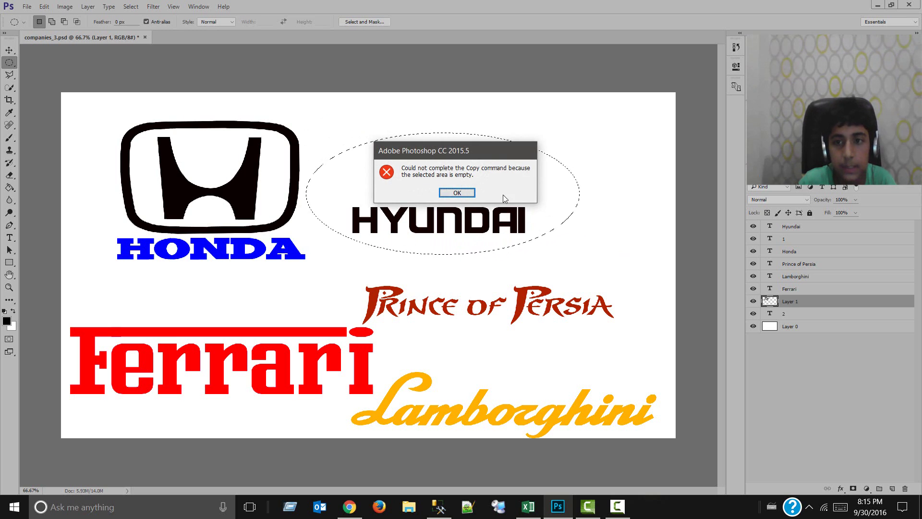
pyautogui.click(457, 193)
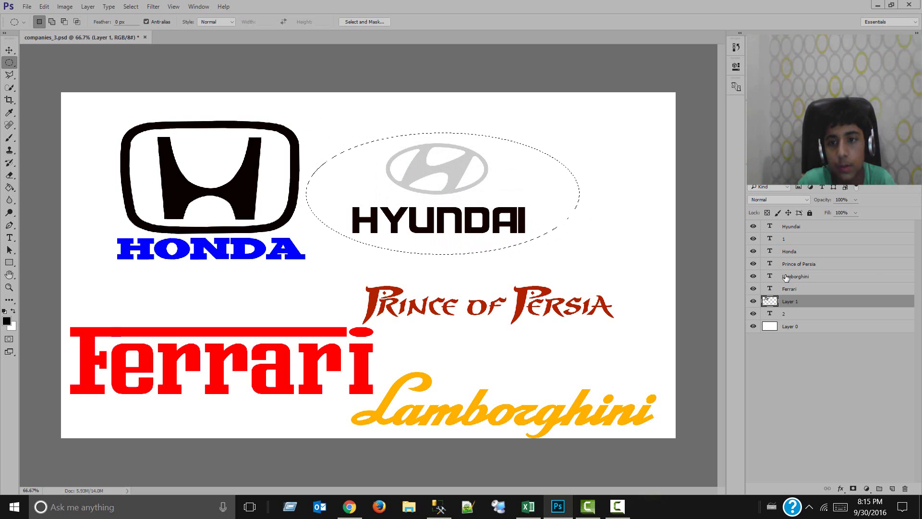
# Step: Copy the selected Hyundai text onto a new layer and try moving the copy above and below the original
pyautogui.click(794, 228)
pyautogui.hotkey('ctrl', 'j')
pyautogui.moveTo(427, 220); pyautogui.dragTo(432, 191)
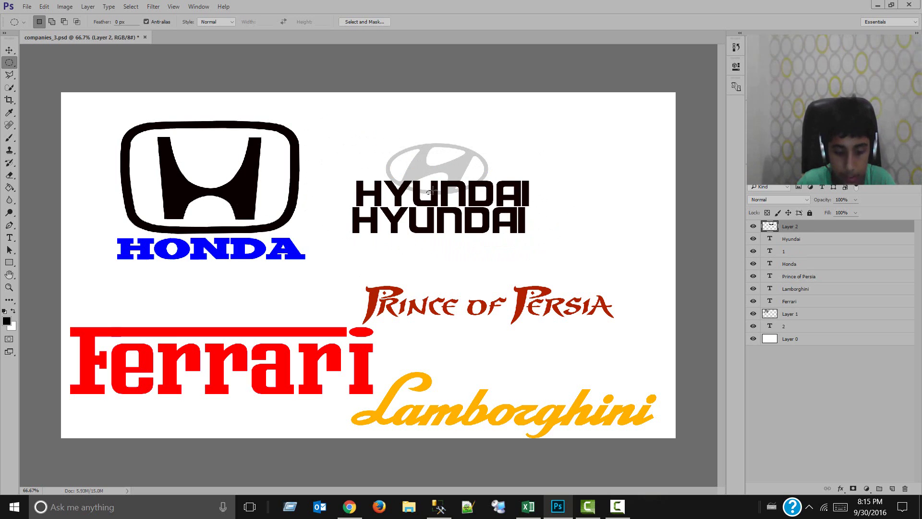
pyautogui.press('v')
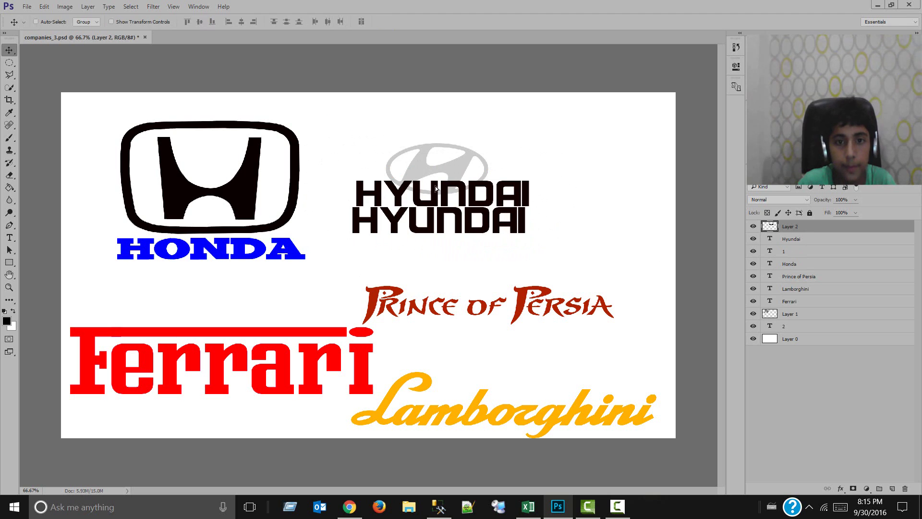
pyautogui.moveTo(434, 195); pyautogui.dragTo(433, 262)
# Step: Undo the Hyundai text copy together with its moves and the elliptical selection
pyautogui.hotkey('ctrl', 'z')
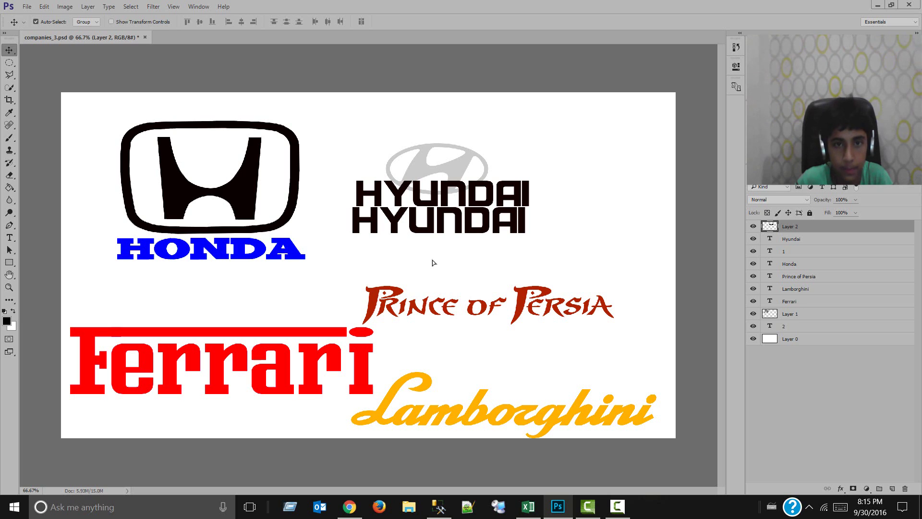
pyautogui.hotkey('ctrl', 'alt', 'z')
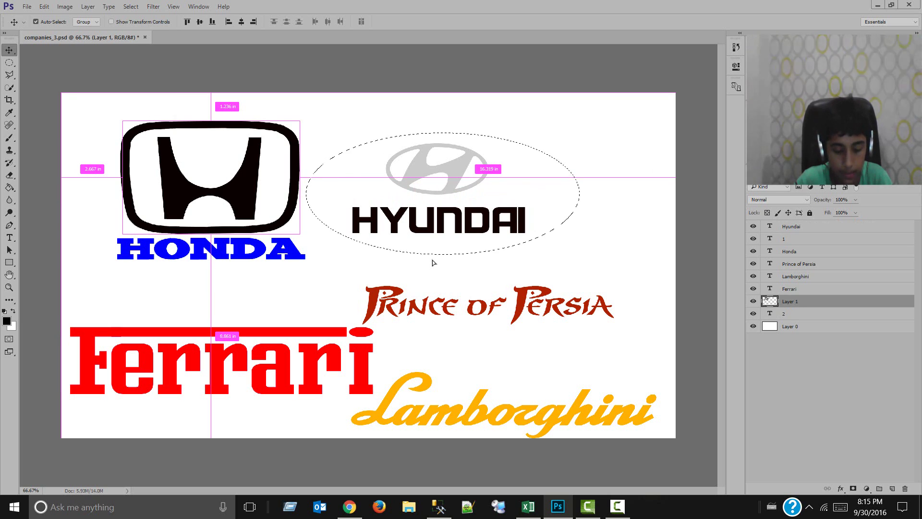
pyautogui.hotkey('ctrl', 'alt', 'z')
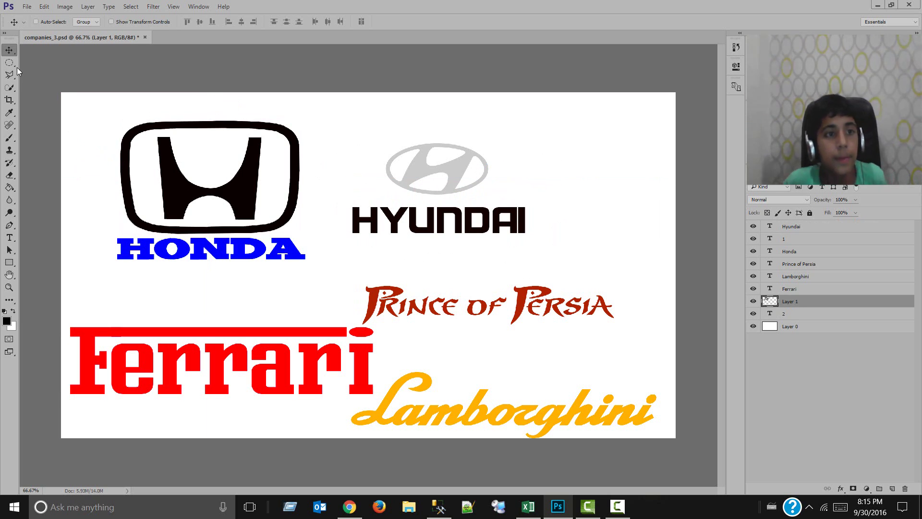
# Step: Draw a square marquee selection around the Honda emblem and text, and shift its outline slightly up
pyautogui.click(12, 64)
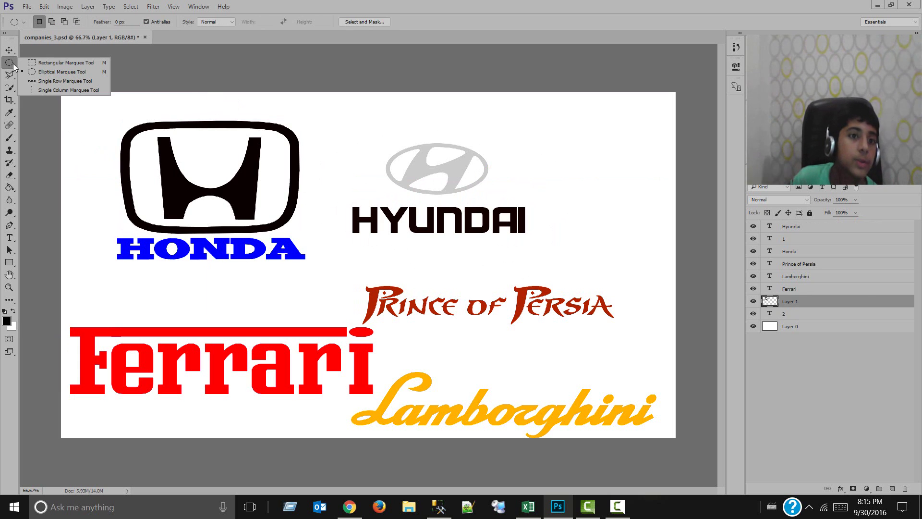
pyautogui.click(41, 62)
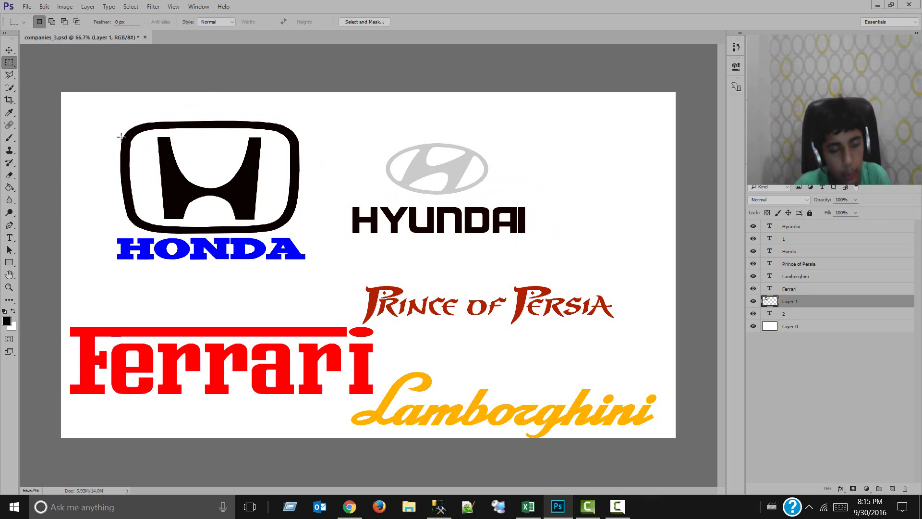
pyautogui.moveTo(109, 114); pyautogui.dragTo(360, 302)
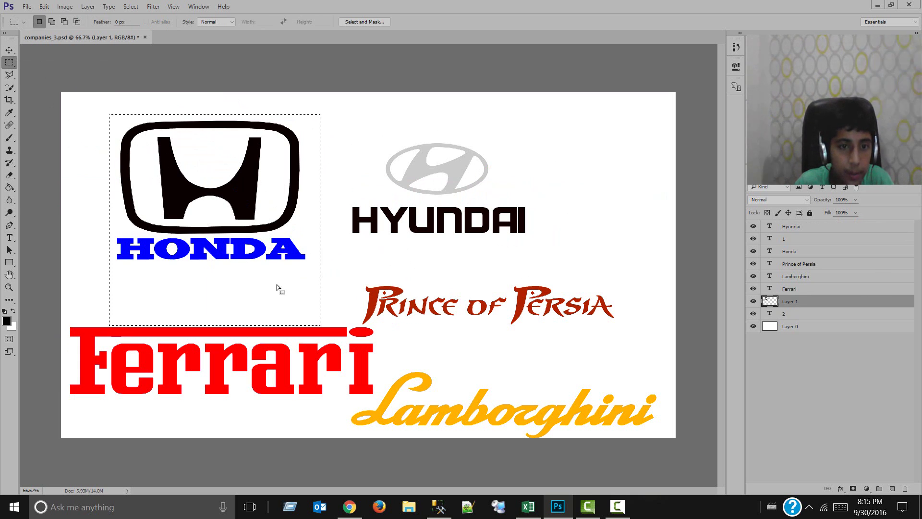
pyautogui.moveTo(277, 285); pyautogui.dragTo(275, 274)
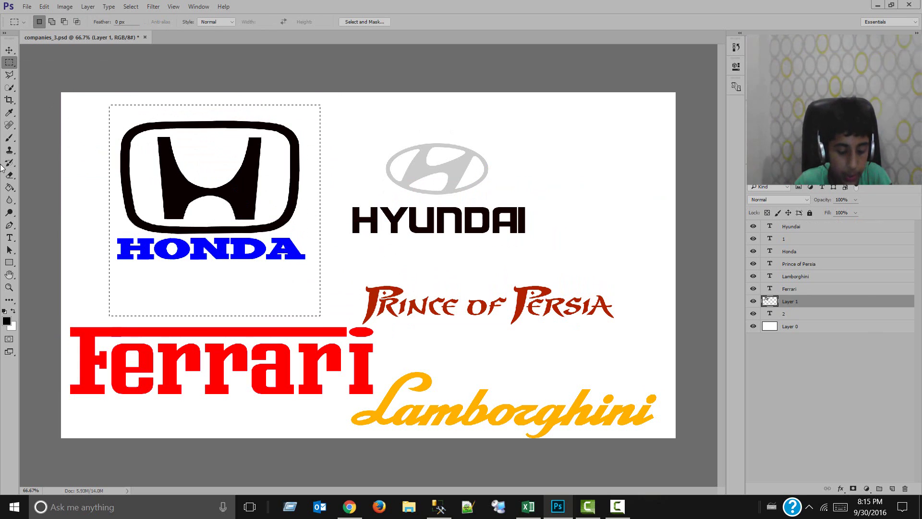
# Step: Draw a wide elliptical marquee selection across the Honda and Hyundai logos, and deselect it
pyautogui.rightClick(9, 63)
pyautogui.click(57, 71)
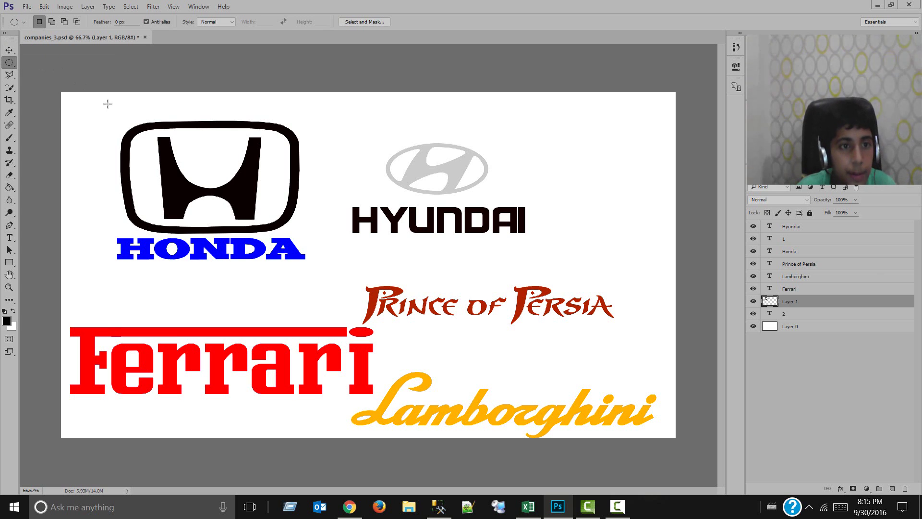
pyautogui.moveTo(103, 112); pyautogui.dragTo(600, 323)
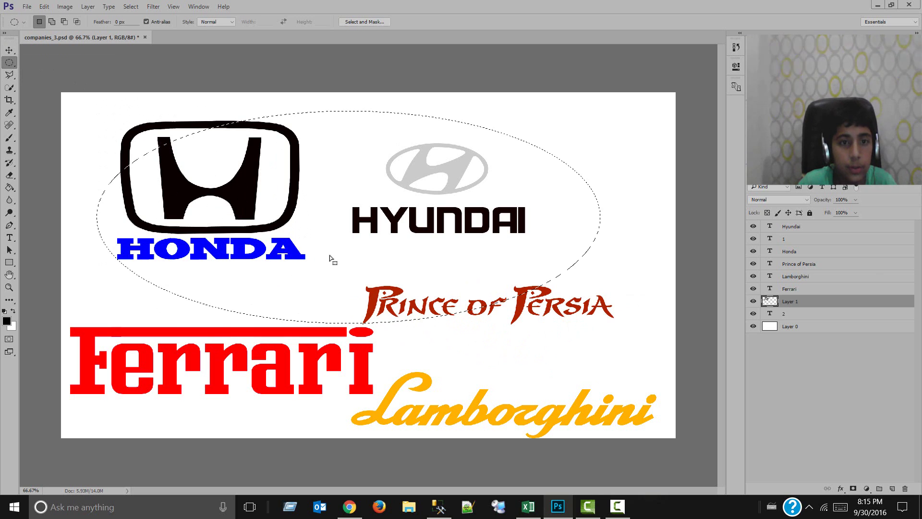
pyautogui.click(291, 250)
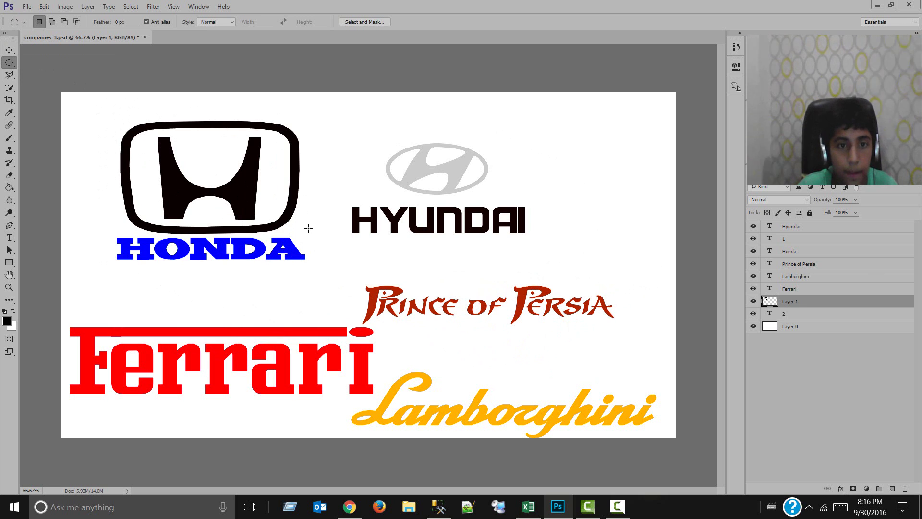
# Step: Draw a circular marquee selection over the Hyundai and Prince of Persia artwork, move its outline towards the Honda logo, and deselect it
pyautogui.moveTo(321, 124); pyautogui.dragTo(679, 409)
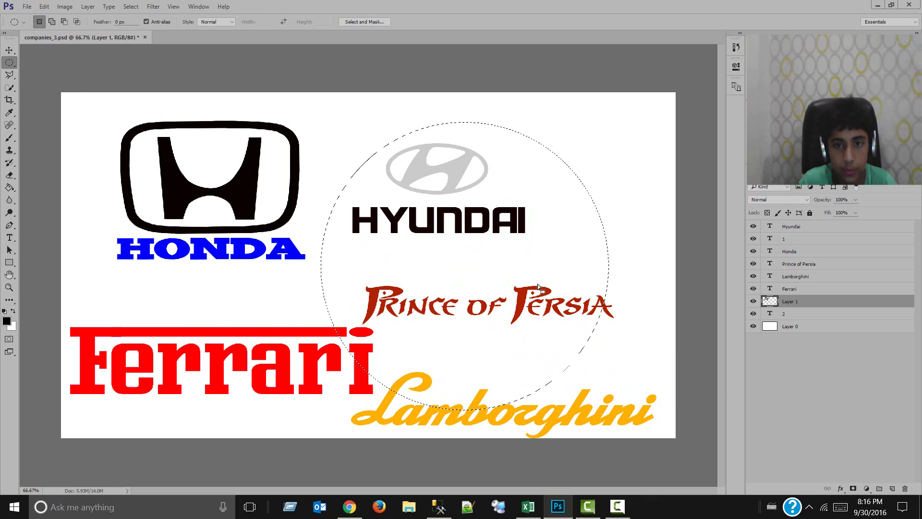
pyautogui.moveTo(483, 263); pyautogui.dragTo(312, 255)
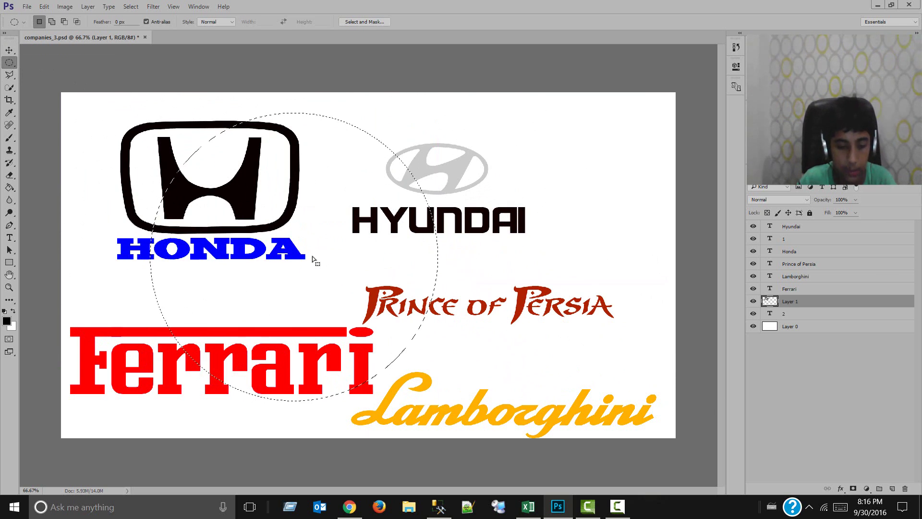
pyautogui.click(312, 255)
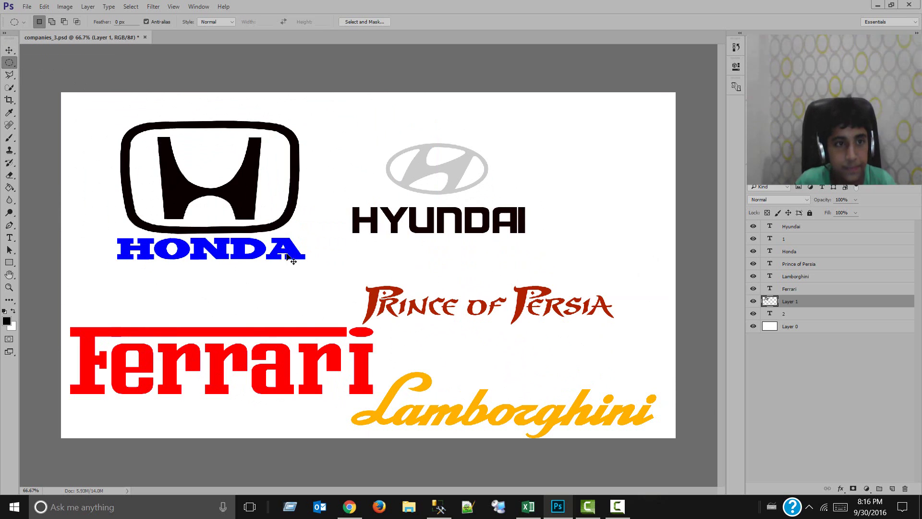
# Step: Trace a freehand Lasso selection around the Honda emblem and shift the closed selection outline slightly right
pyautogui.click(8, 76)
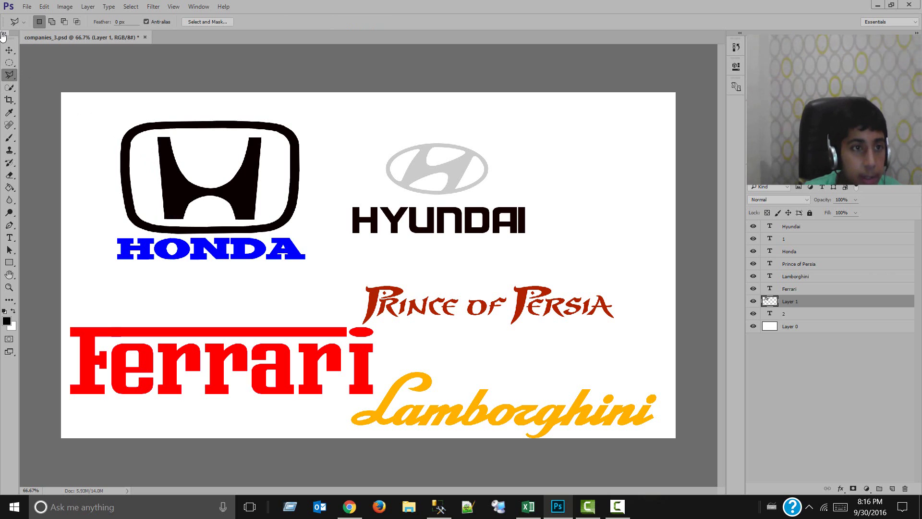
pyautogui.rightClick(9, 75)
pyautogui.click(43, 76)
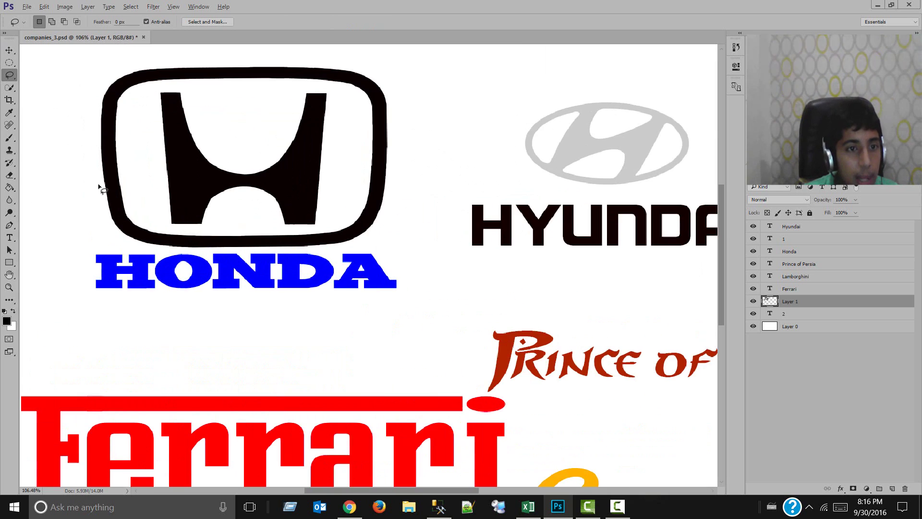
pyautogui.scroll(3, 101, 187)
pyautogui.scroll(-1, 112, 158)
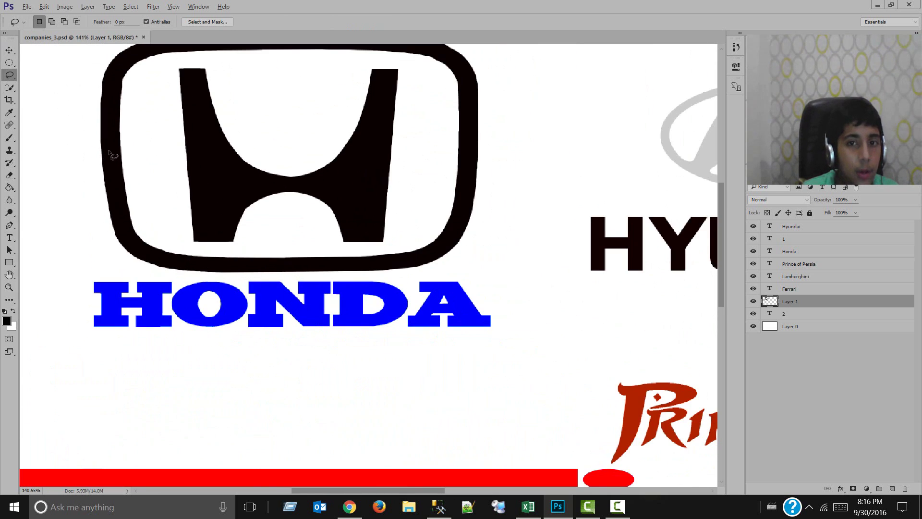
pyautogui.scroll(2, 250, 142)
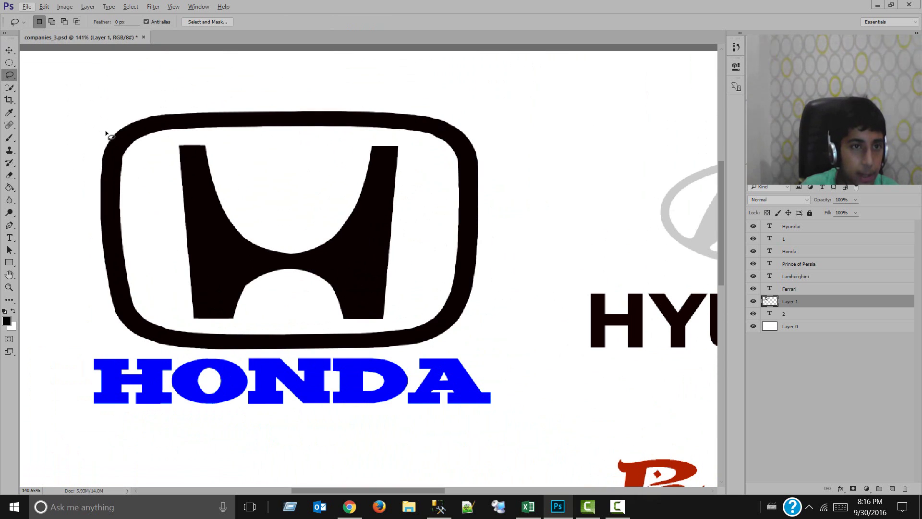
pyautogui.moveTo(95, 155); pyautogui.dragTo(88, 192)
pyautogui.moveTo(95, 241); pyautogui.dragTo(98, 272)
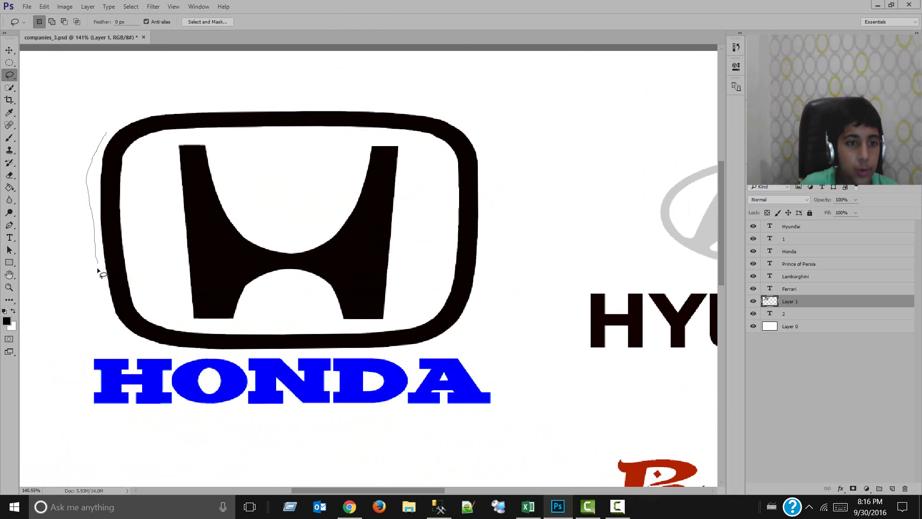
pyautogui.moveTo(132, 342); pyautogui.dragTo(162, 352)
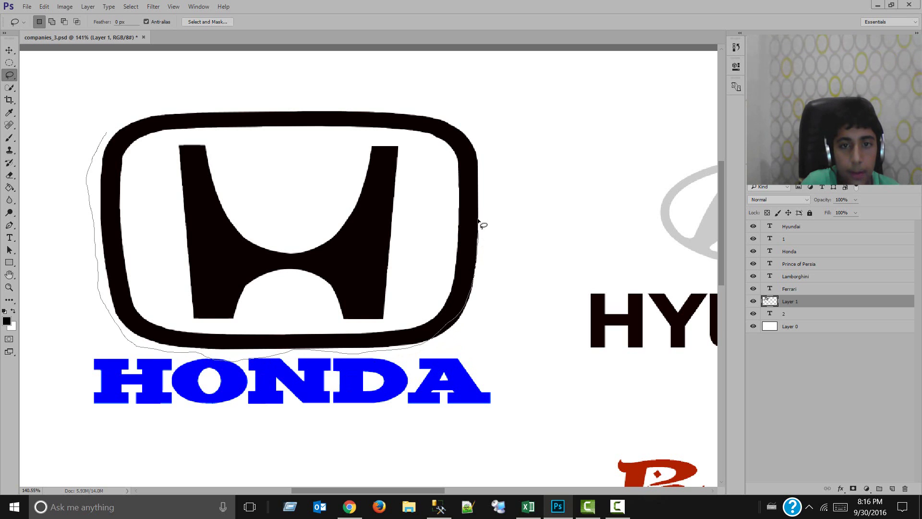
pyautogui.moveTo(479, 221)
pyautogui.mouseDown()
pyautogui.moveTo(479, 139)
pyautogui.moveTo(465, 113)
pyautogui.moveTo(424, 101)
pyautogui.moveTo(266, 103)
pyautogui.mouseUp()
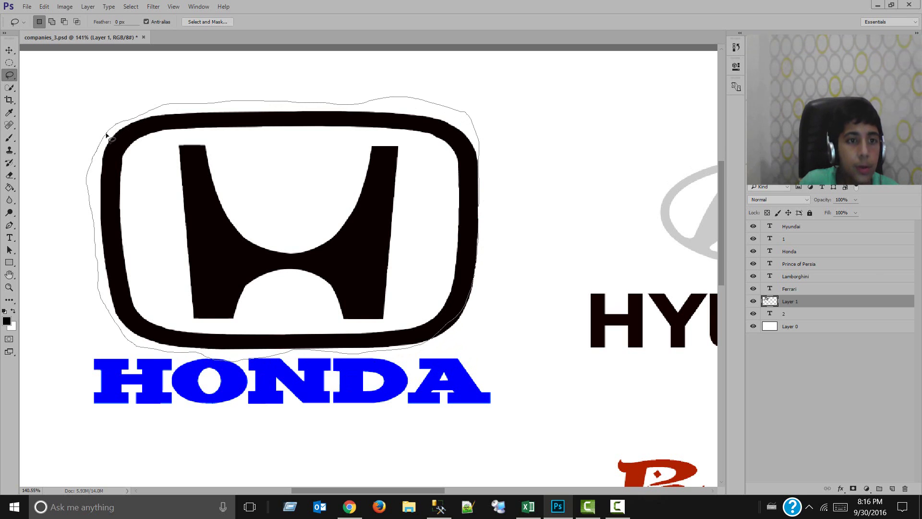
pyautogui.moveTo(101, 142)
pyautogui.mouseDown()
pyautogui.moveTo(146, 138)
pyautogui.moveTo(142, 159)
pyautogui.moveTo(199, 147)
pyautogui.moveTo(167, 150)
pyautogui.mouseUp()
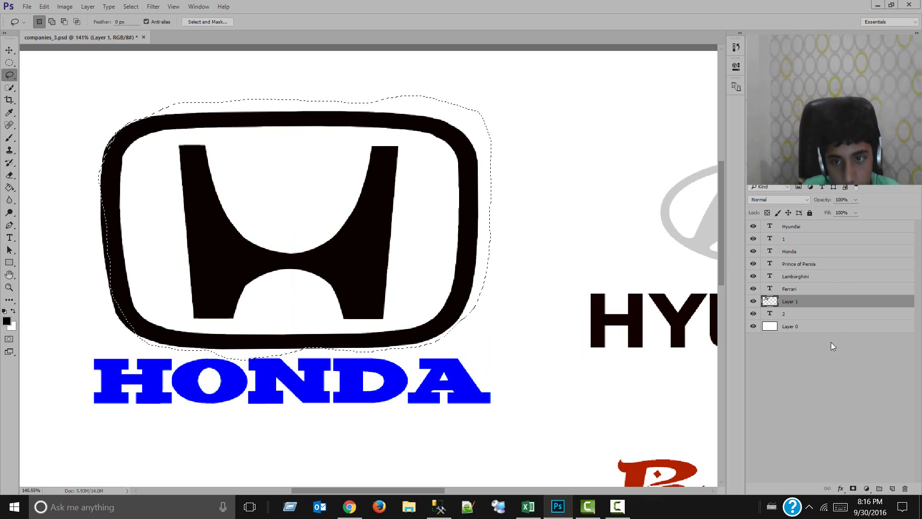
# Step: Copy the lassoed Honda emblem from text layer 2 onto a new layer and move the copy to the right of the Hyundai logo
pyautogui.click(789, 315)
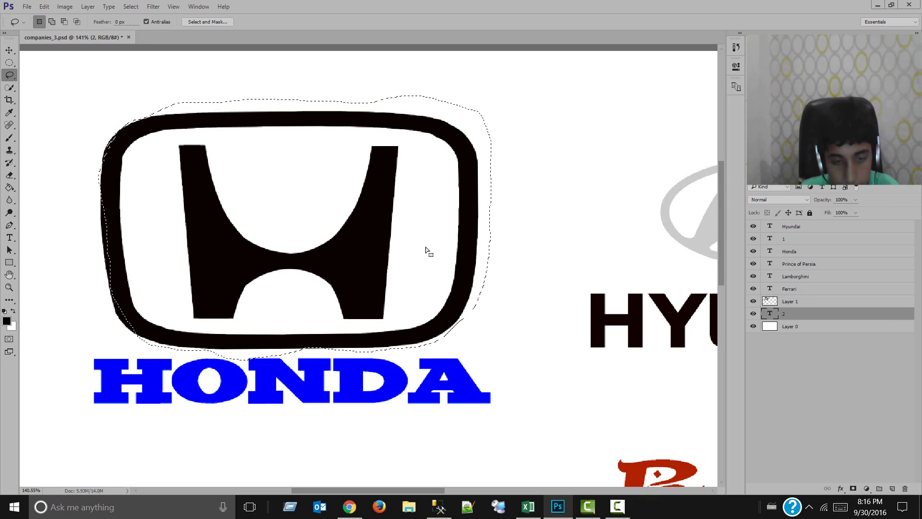
pyautogui.hotkey('ctrl', 'j')
pyautogui.moveTo(426, 247)
pyautogui.mouseDown()
pyautogui.moveTo(633, 167)
pyautogui.moveTo(740, 158)
pyautogui.moveTo(361, 159)
pyautogui.moveTo(417, 228)
pyautogui.moveTo(507, 161)
pyautogui.moveTo(561, 170)
pyautogui.moveTo(736, 124)
pyautogui.moveTo(521, 181)
pyautogui.moveTo(656, 123)
pyautogui.moveTo(621, 232)
pyautogui.moveTo(539, 176)
pyautogui.mouseUp()
pyautogui.press('v')
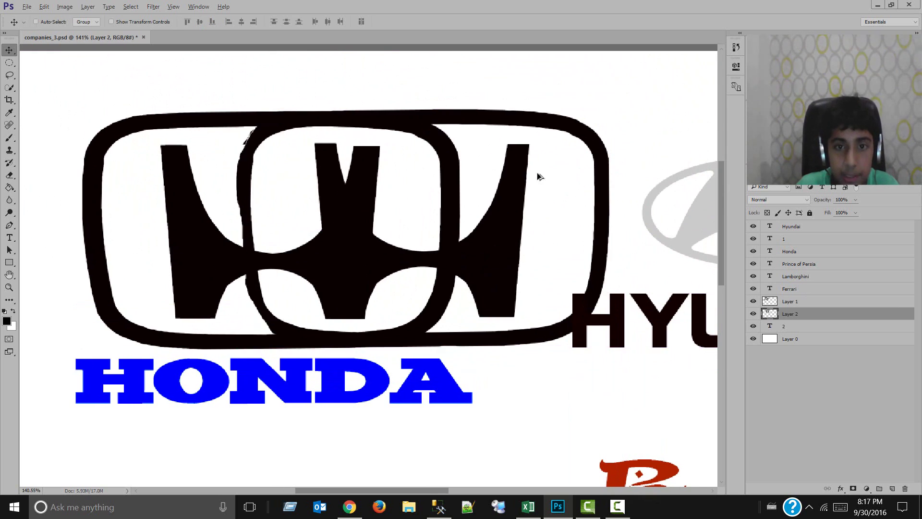
pyautogui.hotkey('ctrl', '0')
pyautogui.moveTo(370, 149); pyautogui.dragTo(678, 136)
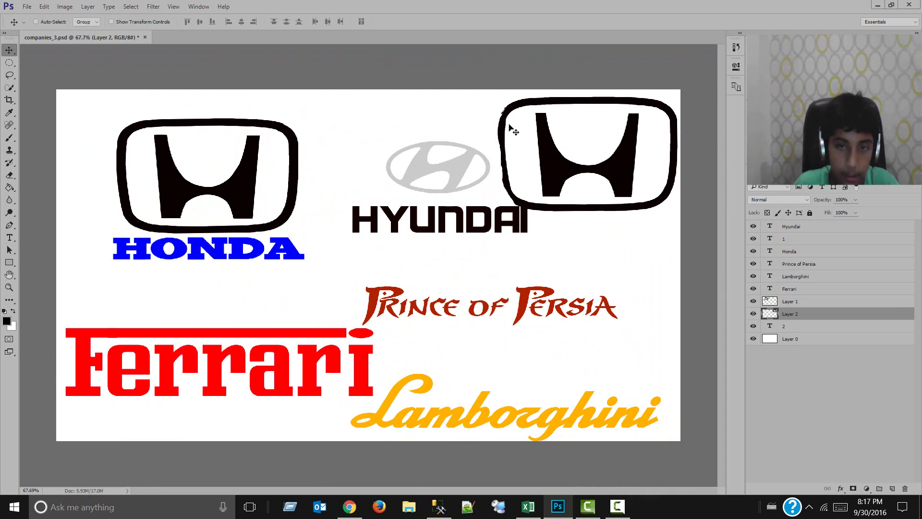
# Step: Inspect the cut edge of the copied Honda emblem up close and delete the copy
pyautogui.scroll(4, 513, 130)
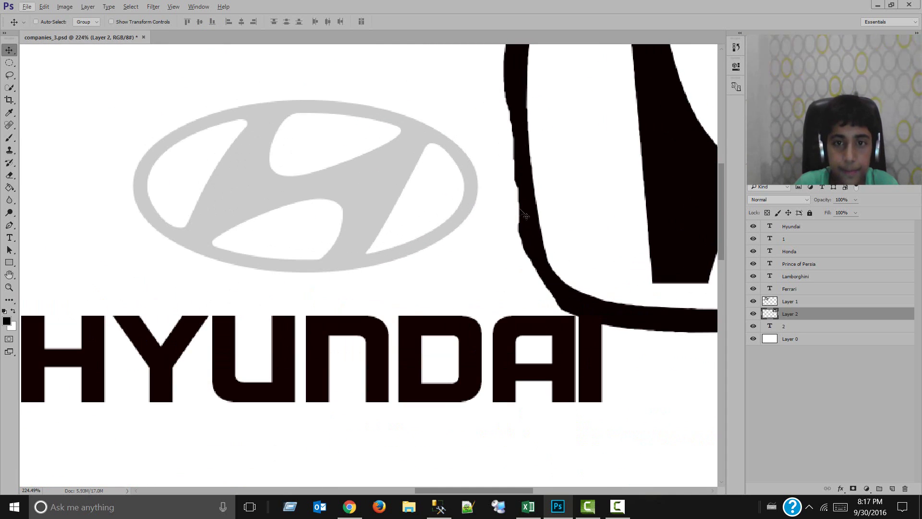
pyautogui.press('Delete')
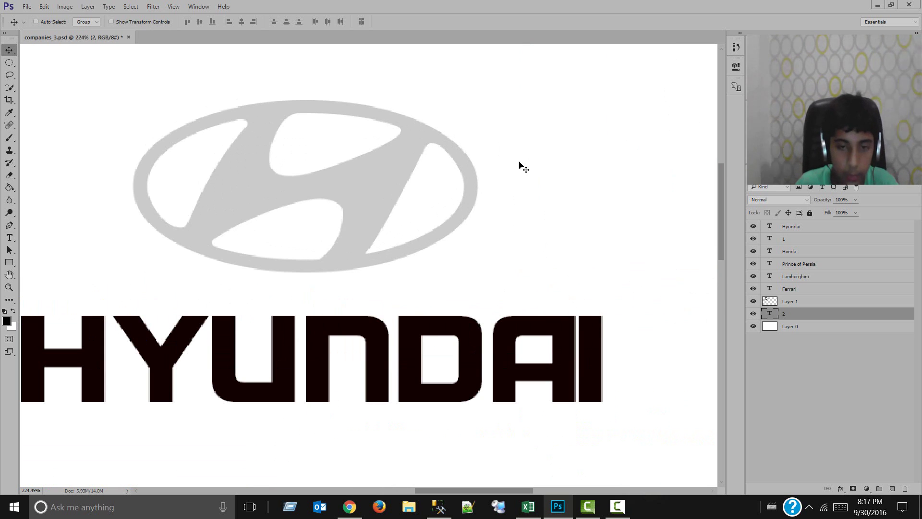
pyautogui.scroll(-2, 521, 165)
pyautogui.scroll(-3, 511, 193)
pyautogui.scroll(1, 510, 193)
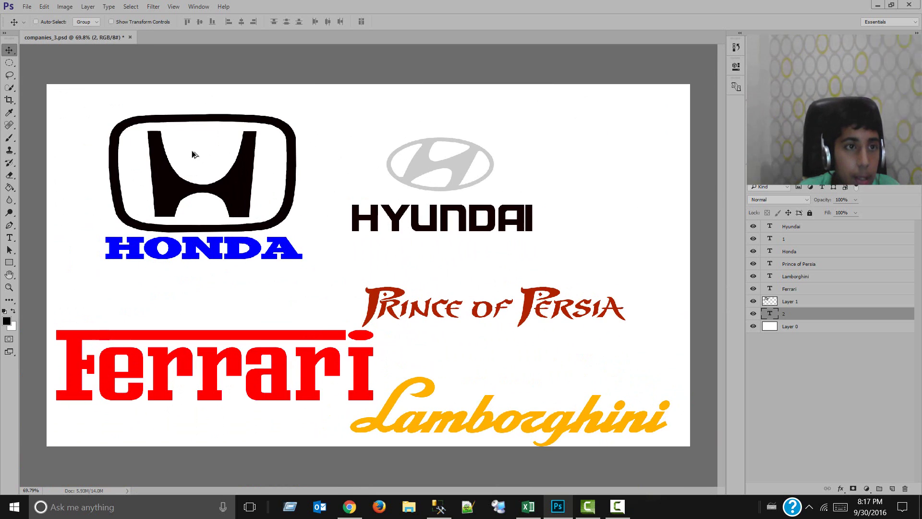
# Step: Start a Polygonal Lasso outline along the Honda emblem's left side and lower edge to its lower-right corner
pyautogui.rightClick(6, 76)
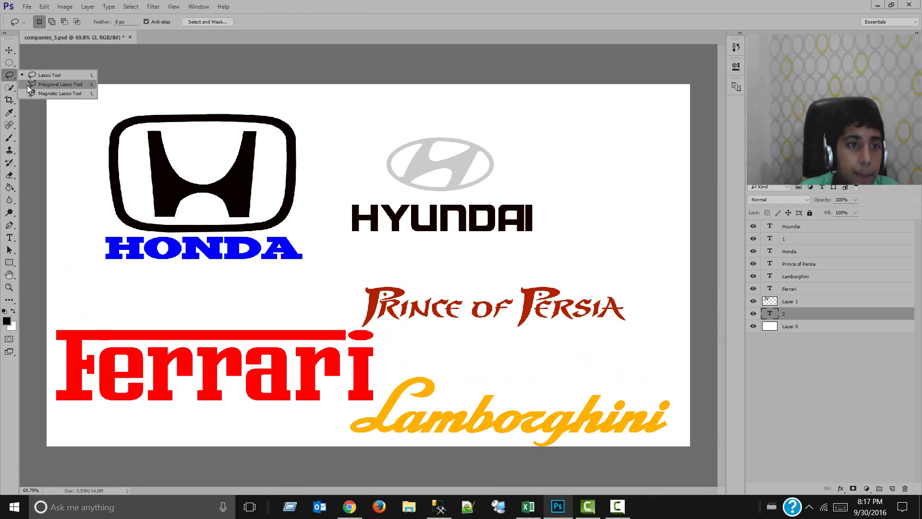
pyautogui.click(44, 83)
pyautogui.scroll(4, 104, 167)
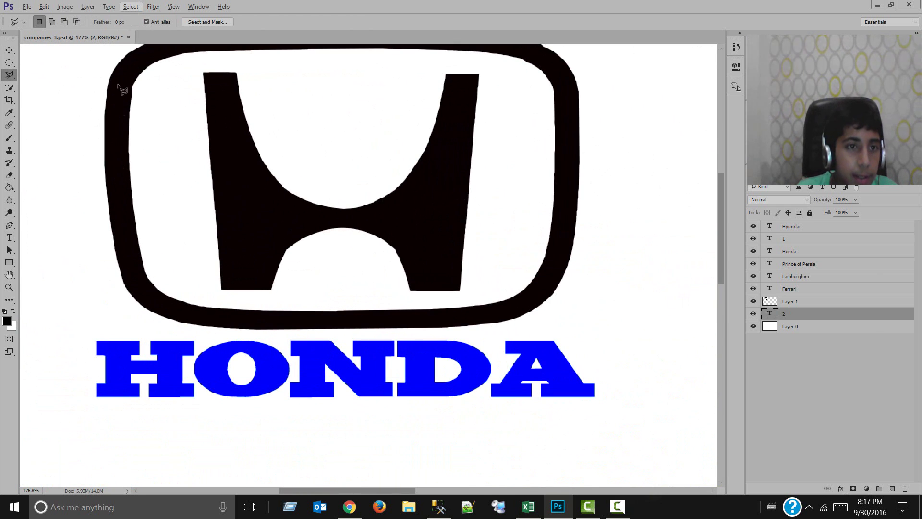
pyautogui.click(104, 115)
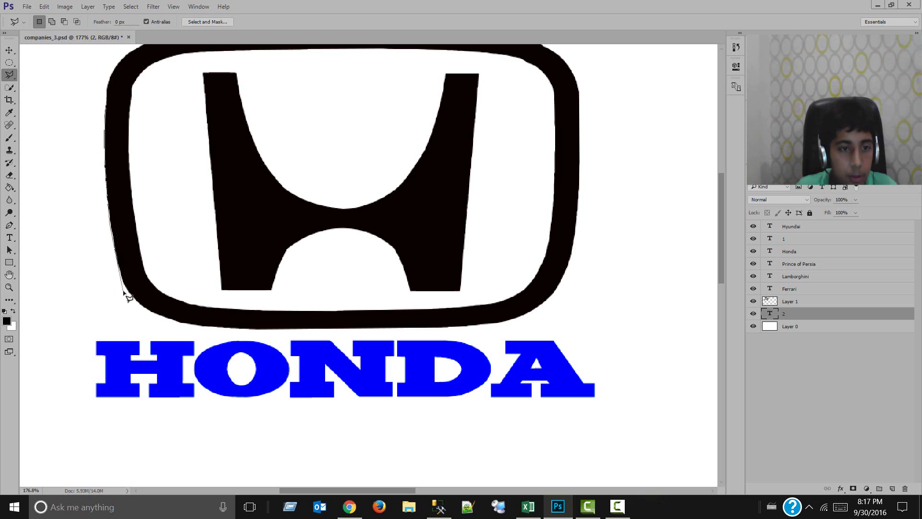
pyautogui.click(138, 304)
pyautogui.click(196, 328)
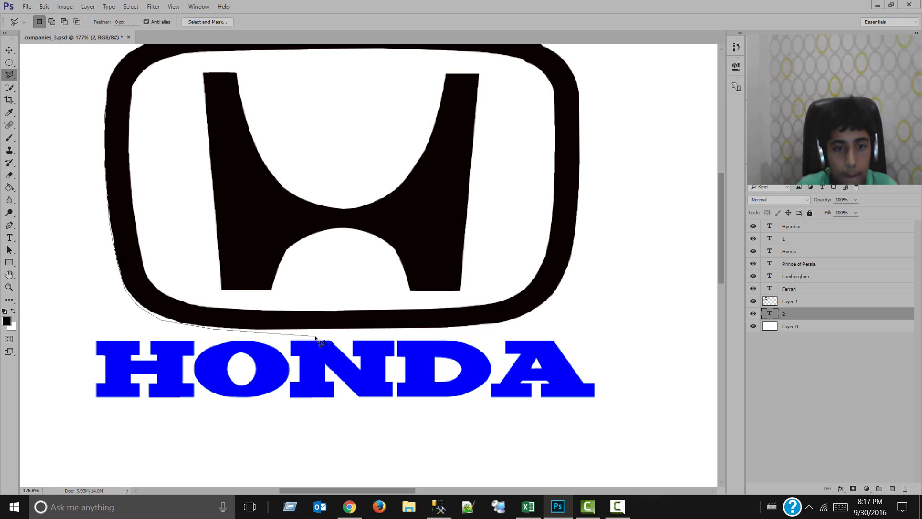
pyautogui.click(483, 321)
pyautogui.click(511, 313)
pyautogui.click(549, 311)
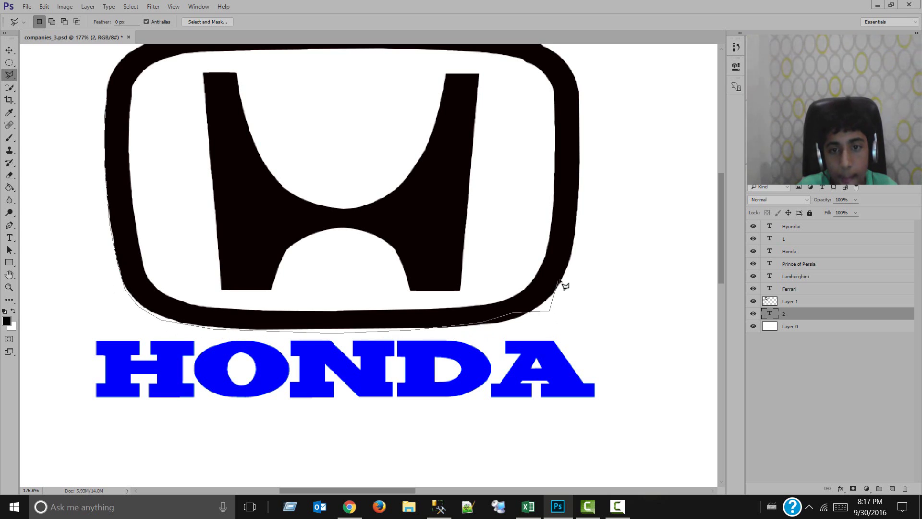
# Step: Continue the polygonal outline up the emblem's right side and over its top, close it at the start, and shift the selection slightly right
pyautogui.click(573, 243)
pyautogui.click(571, 72)
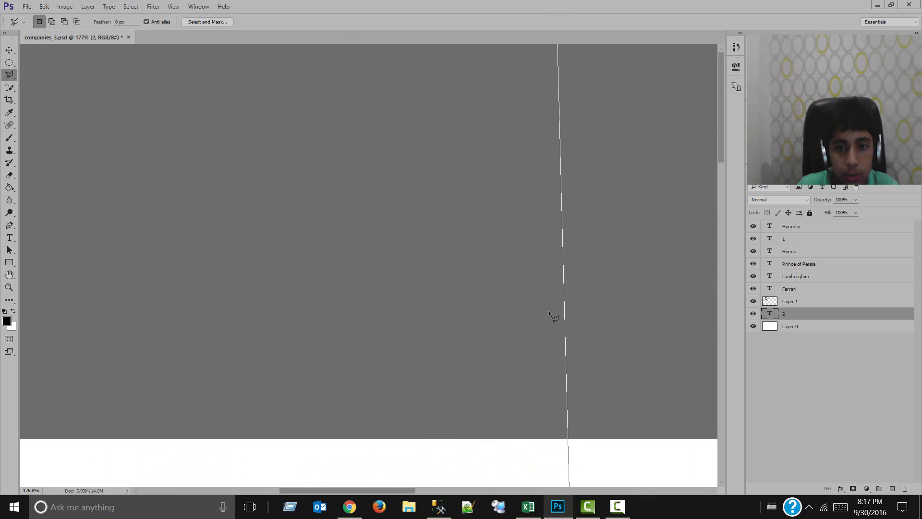
pyautogui.click(379, 437)
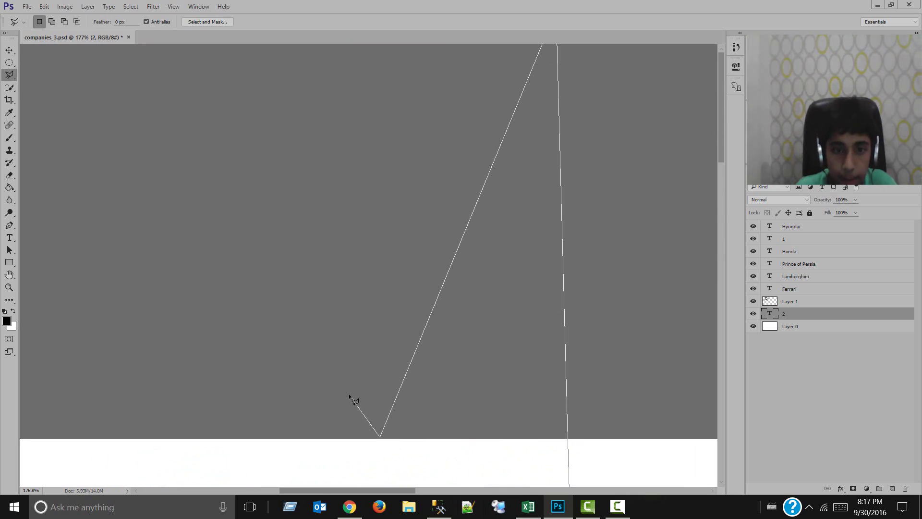
pyautogui.scroll(-5, 399, 354)
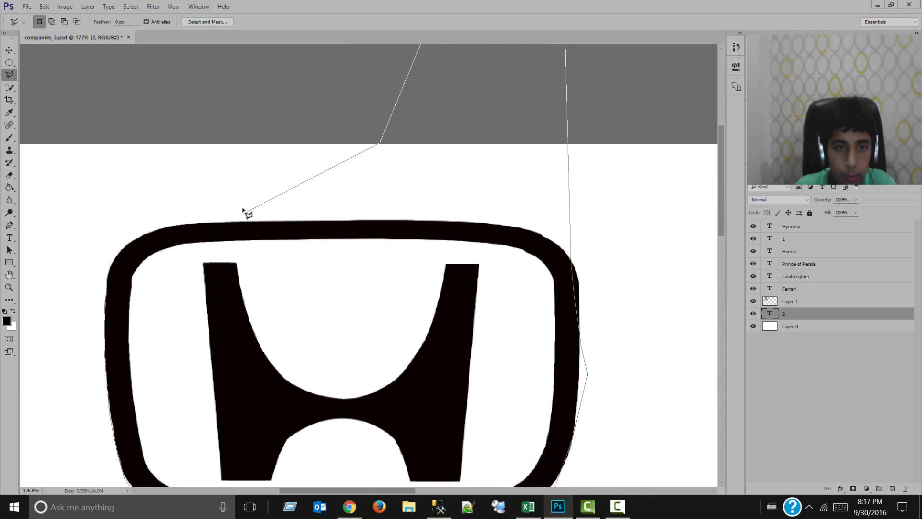
pyautogui.click(163, 222)
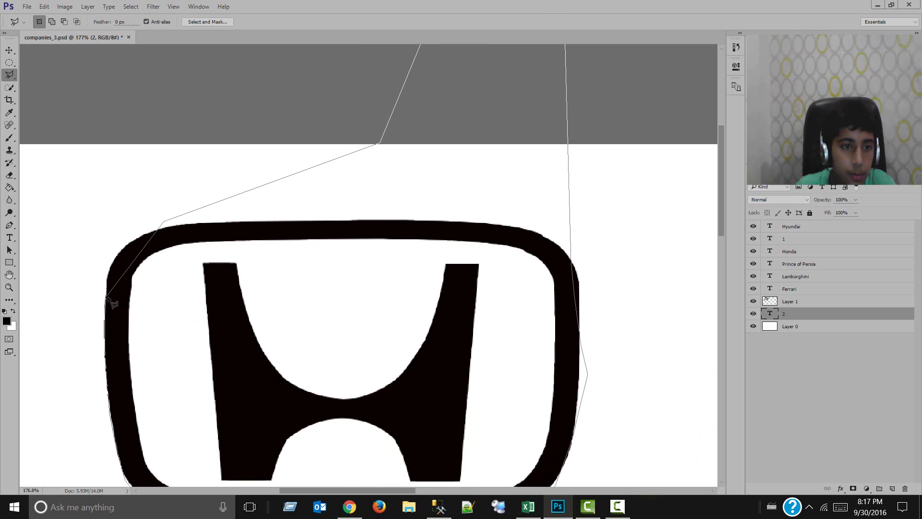
pyautogui.press('Escape')
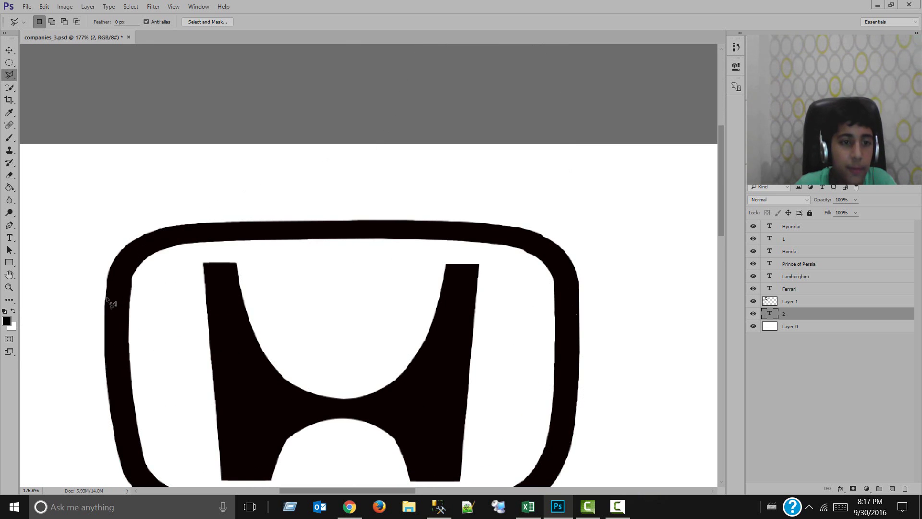
pyautogui.moveTo(188, 286)
pyautogui.mouseDown()
pyautogui.moveTo(169, 274)
pyautogui.moveTo(229, 293)
pyautogui.moveTo(201, 281)
pyautogui.mouseUp()
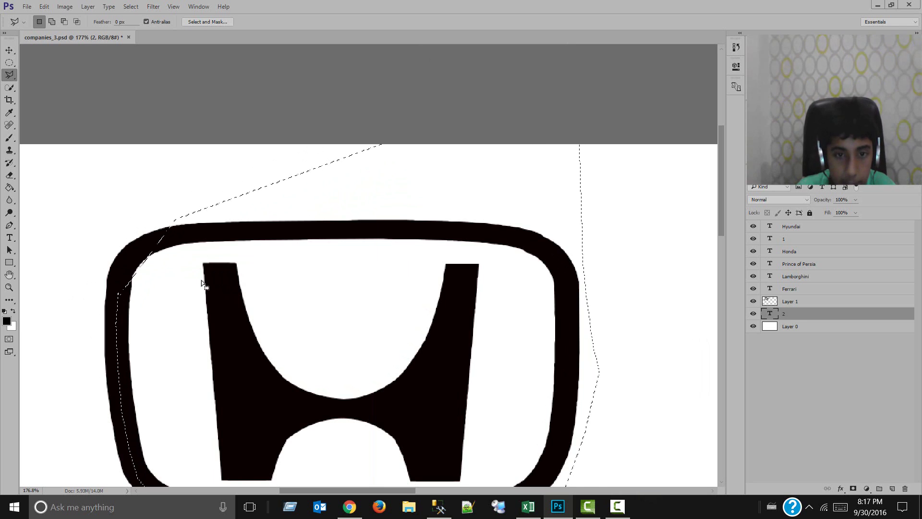
# Step: Copy the polygonal selection of the Honda emblem onto a new layer, offset the copy up and to the right, and delete it
pyautogui.hotkey('ctrl', 'j')
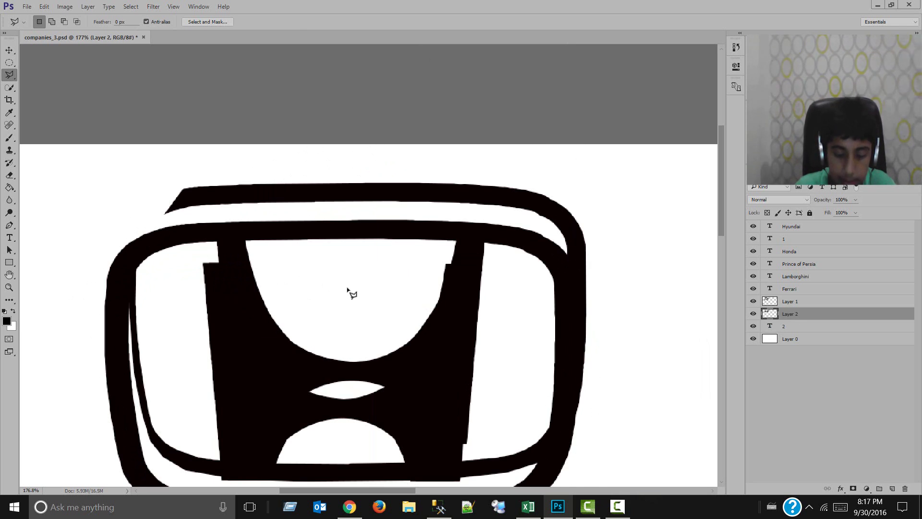
pyautogui.press('v')
pyautogui.moveTo(351, 292); pyautogui.dragTo(370, 267)
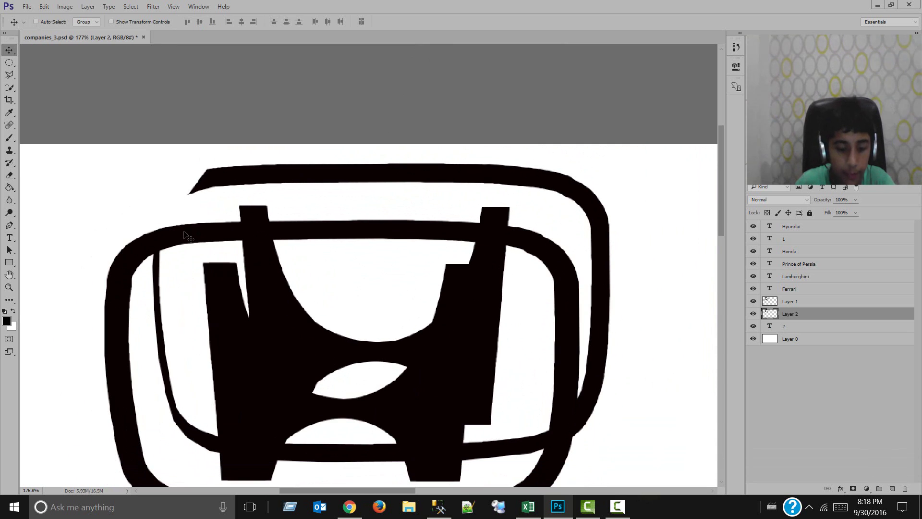
pyautogui.press('Delete')
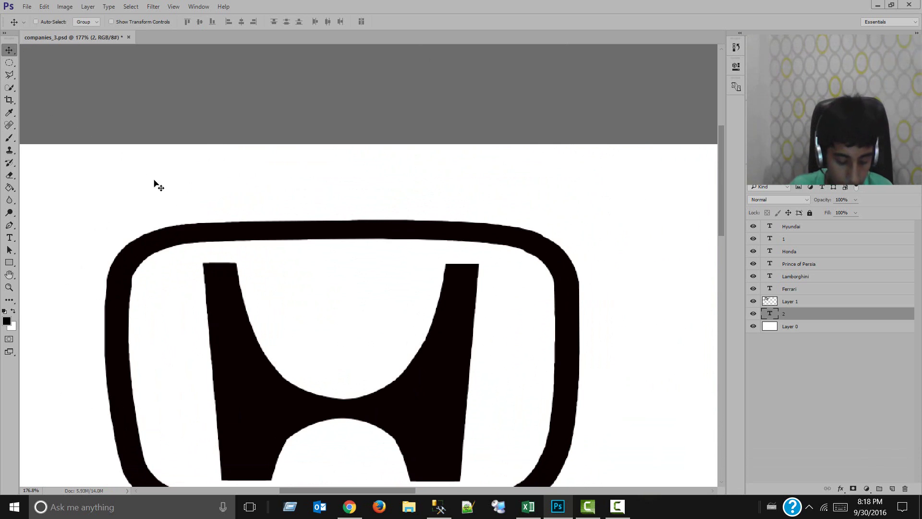
pyautogui.scroll(-6, 158, 186)
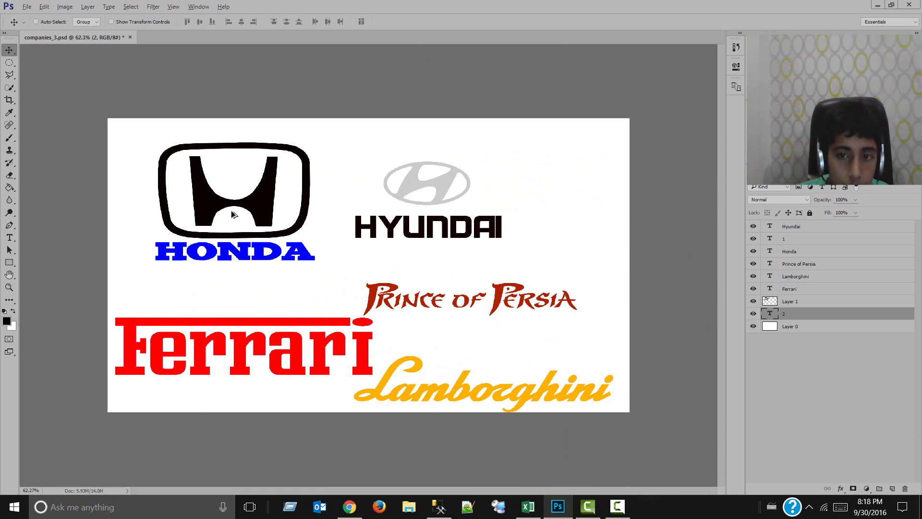
# Step: Select the Hyundai emblem along its outer oval edge with the Magnetic Lasso tool, closing the outline at its start
pyautogui.click(8, 77)
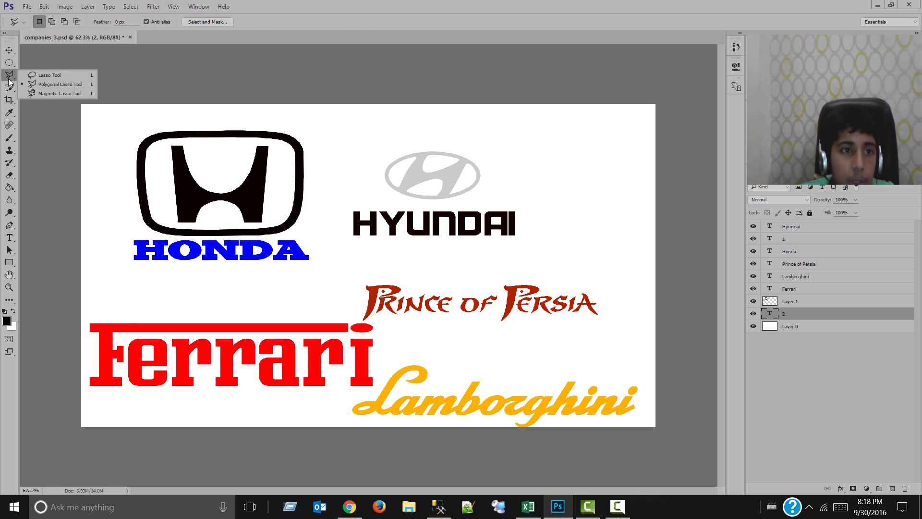
pyautogui.click(31, 96)
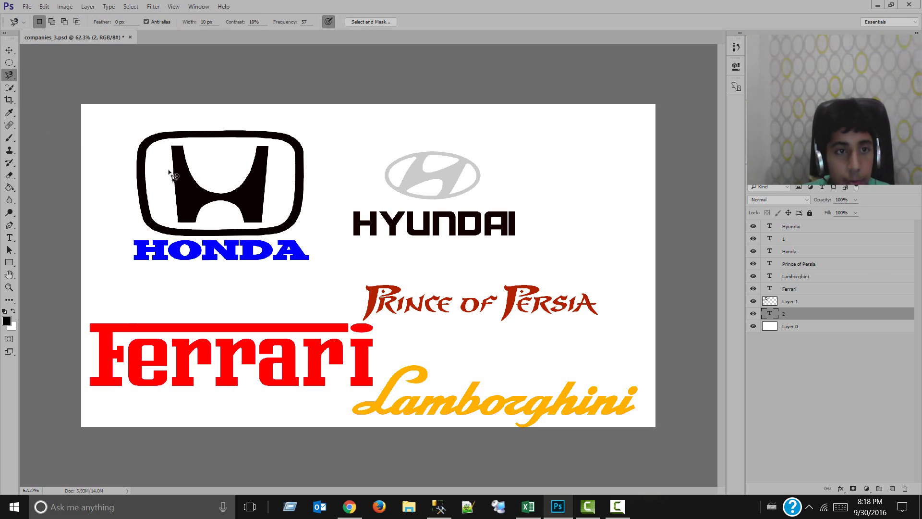
pyautogui.scroll(5, 413, 198)
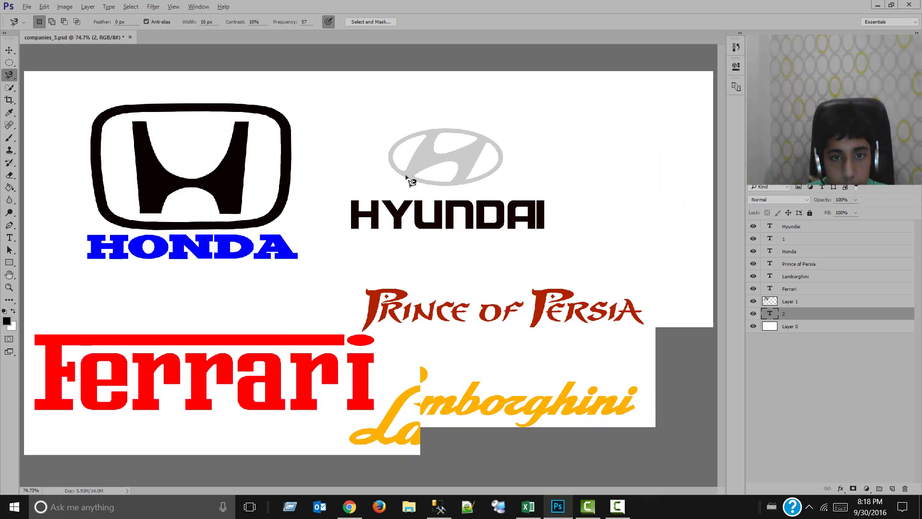
pyautogui.scroll(-2, 433, 163)
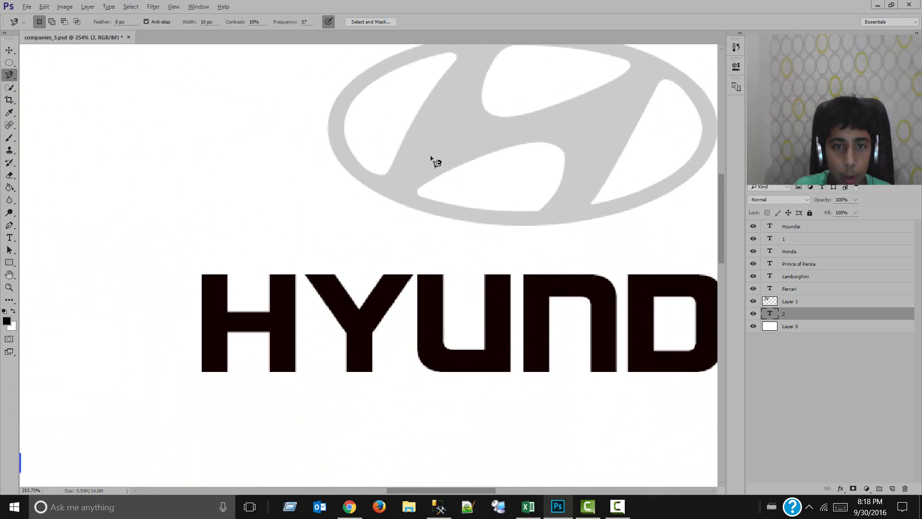
pyautogui.moveTo(432, 179)
pyautogui.mouseDown()
pyautogui.moveTo(374, 260)
pyautogui.moveTo(346, 261)
pyautogui.mouseUp()
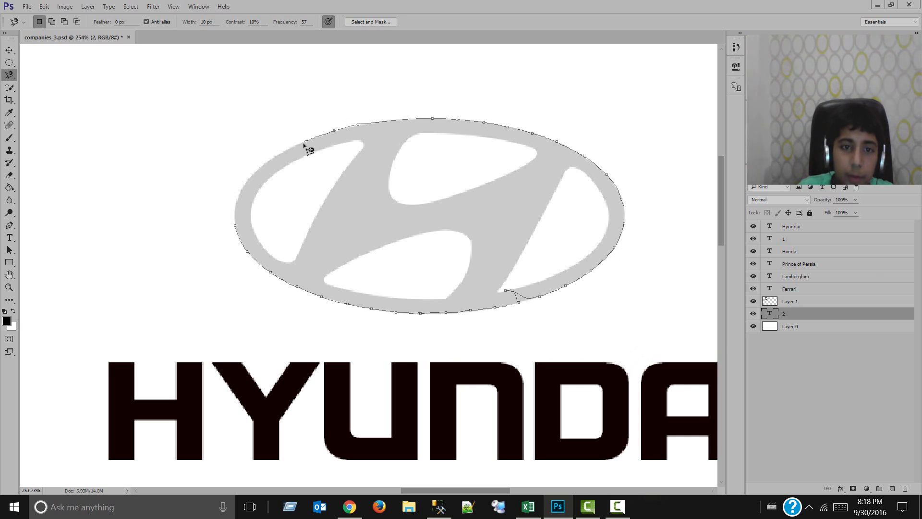
pyautogui.click(235, 225)
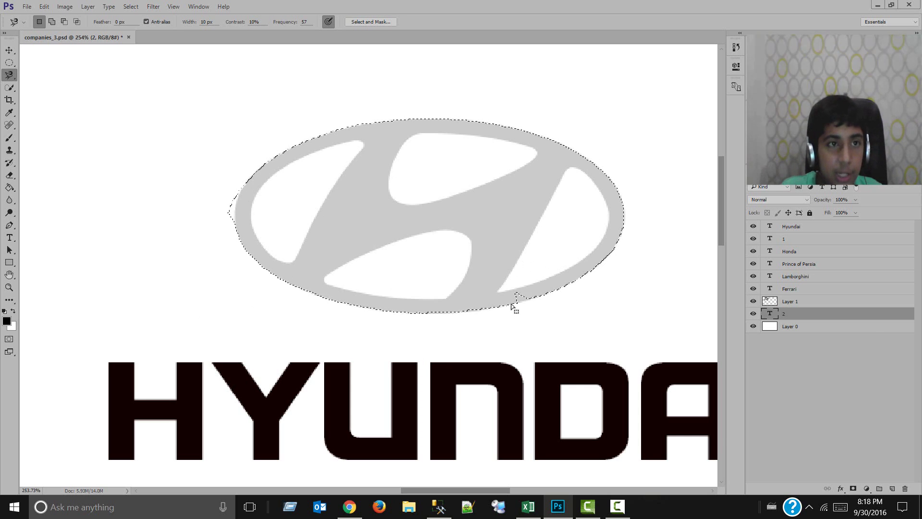
# Step: Try to add the notch at the Hyundai emblem's lower-right edge to the selection with the Magnetic Lasso, and deselect everything
pyautogui.press('shift')
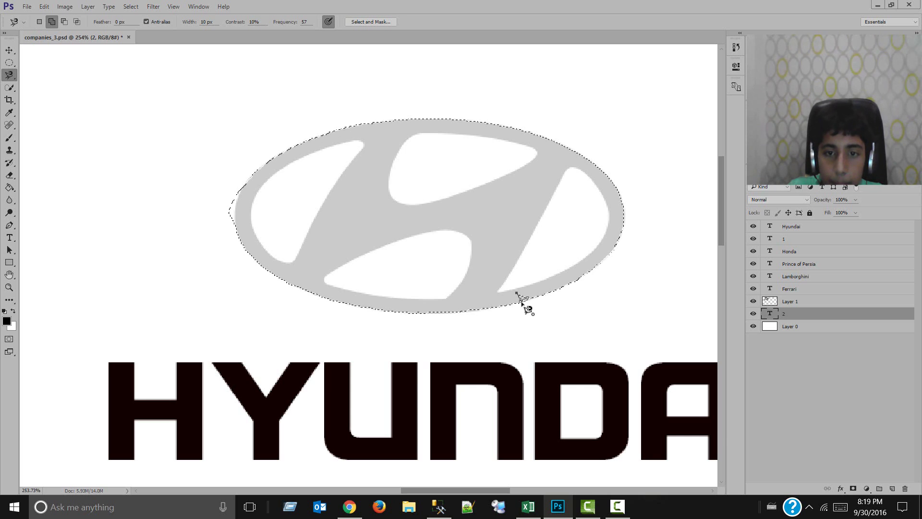
pyautogui.click(519, 298)
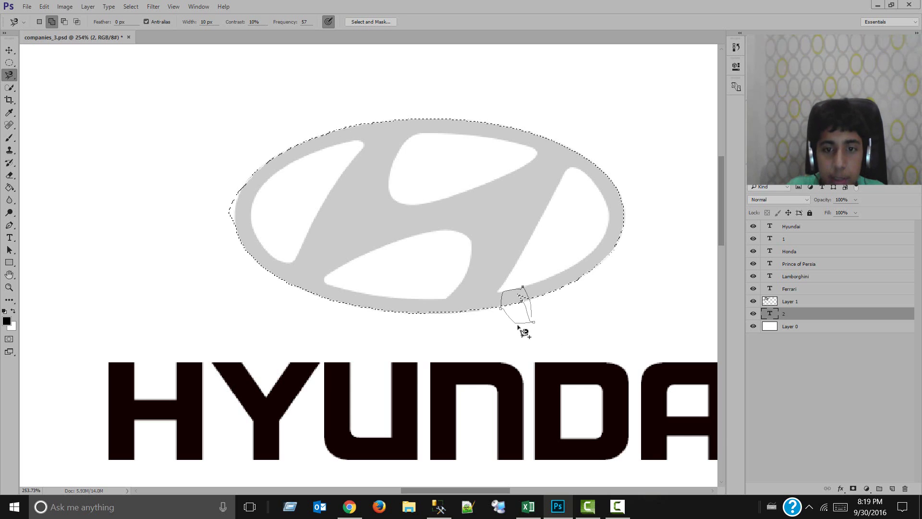
pyautogui.click(523, 296)
pyautogui.hotkey('ctrl', 'd')
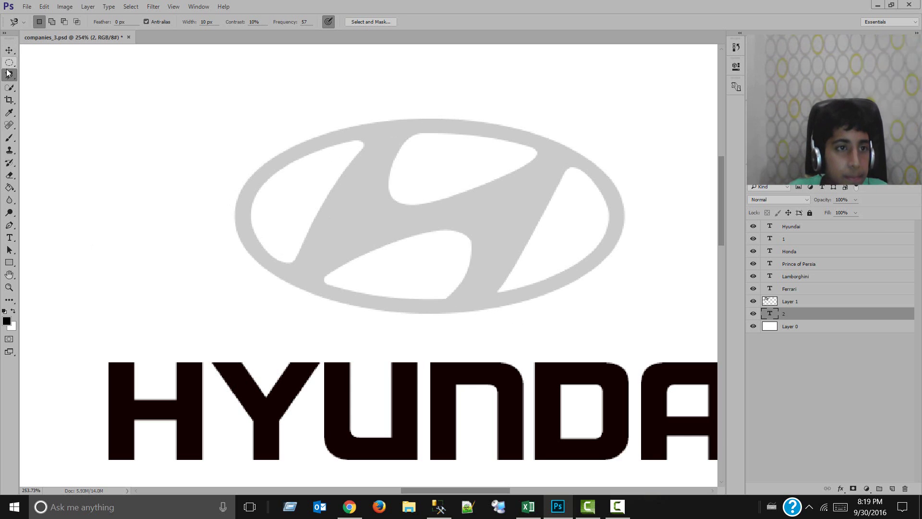
# Step: Switch back to the standard Lasso tool, and activate the Quick Selection tool with the whole logo sheet in view
pyautogui.moveTo(9, 75); pyautogui.dragTo(36, 74)
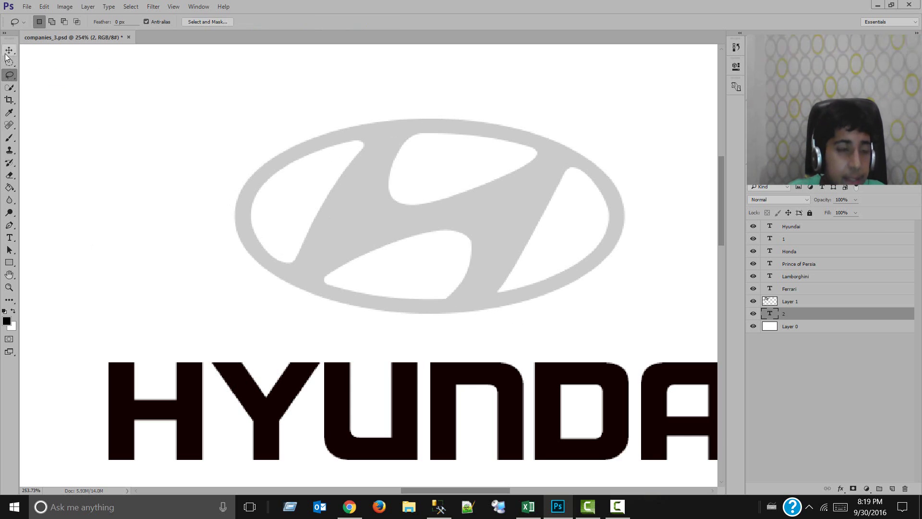
pyautogui.scroll(-2, 206, 187)
pyautogui.scroll(-3, 219, 182)
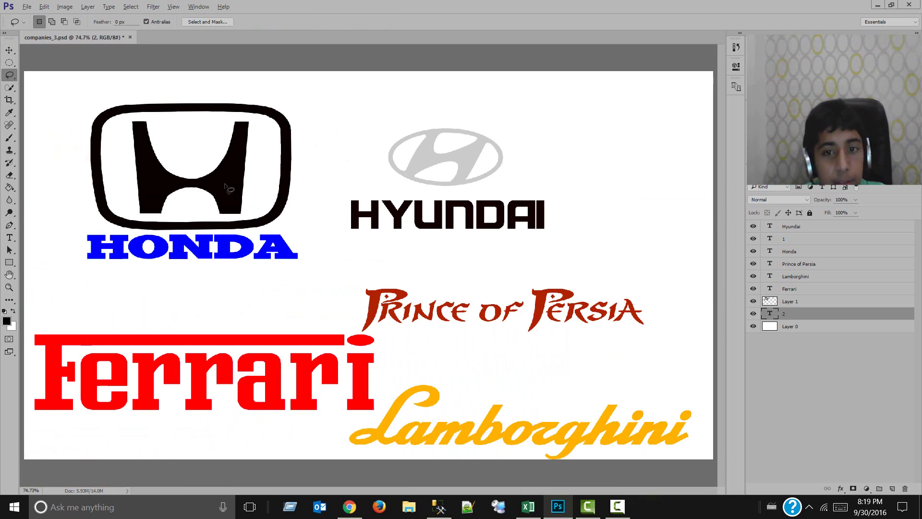
pyautogui.scroll(1, 225, 191)
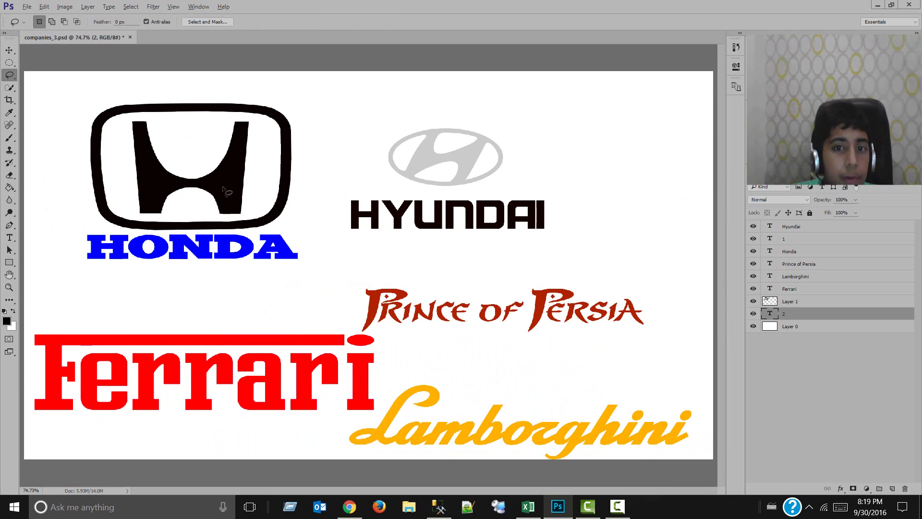
pyautogui.click(8, 89)
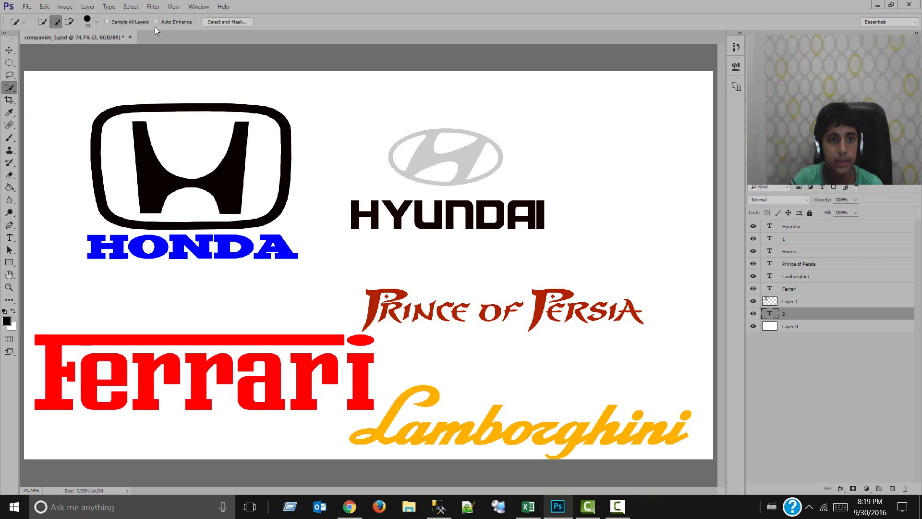
# Step: Close companies_3.psd and browse for a file to open in the Personal > pics folder on the Work (G:) drive
pyautogui.click(130, 37)
pyautogui.click(425, 188)
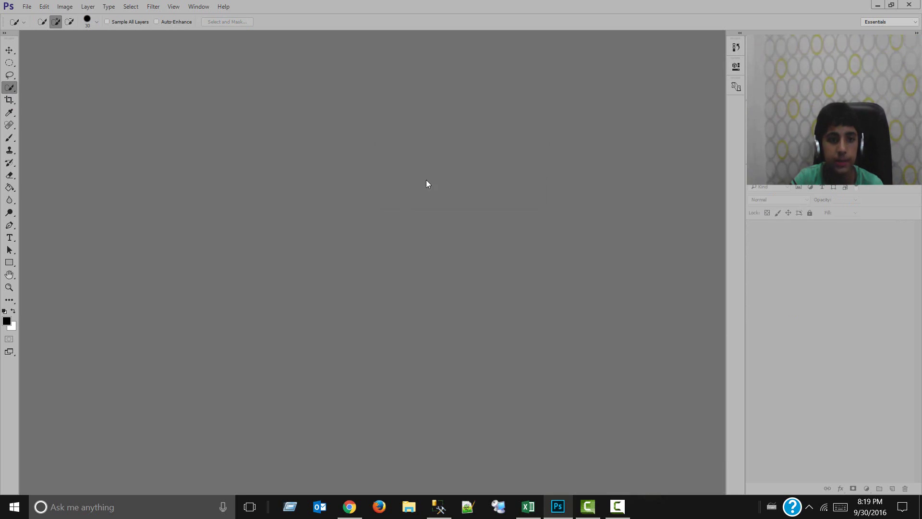
pyautogui.click(26, 6)
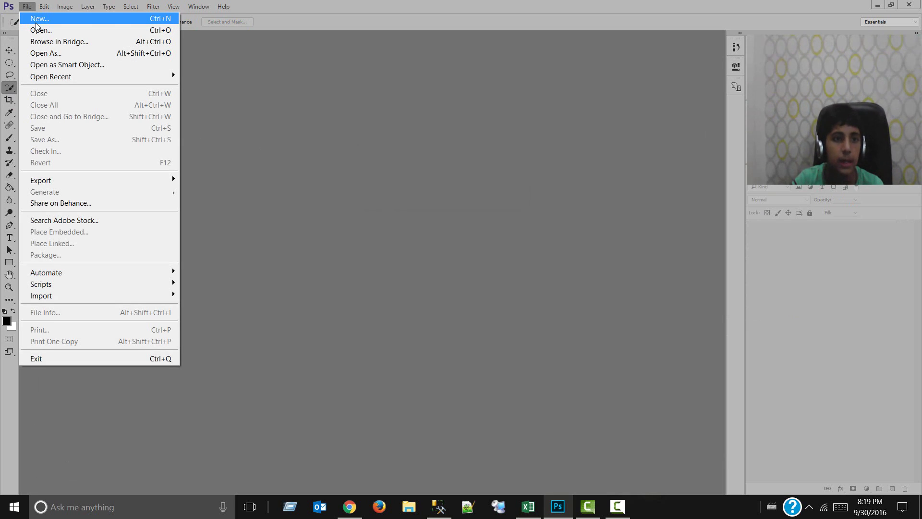
pyautogui.click(41, 30)
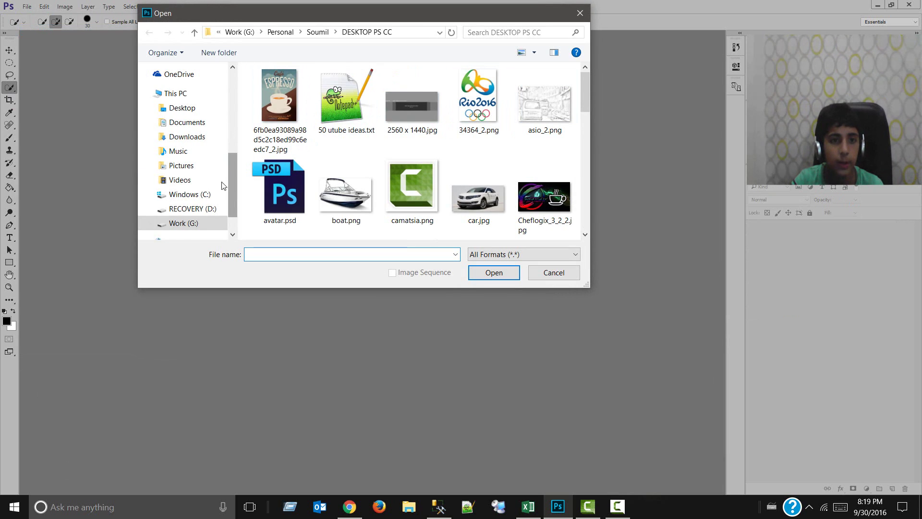
pyautogui.click(196, 224)
pyautogui.scroll(-2, 345, 168)
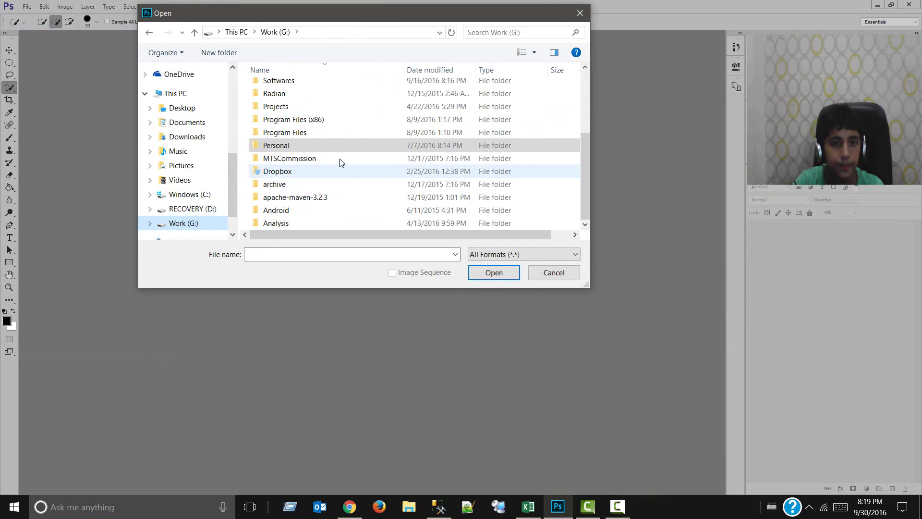
pyautogui.click(344, 145)
pyautogui.doubleClick(343, 145)
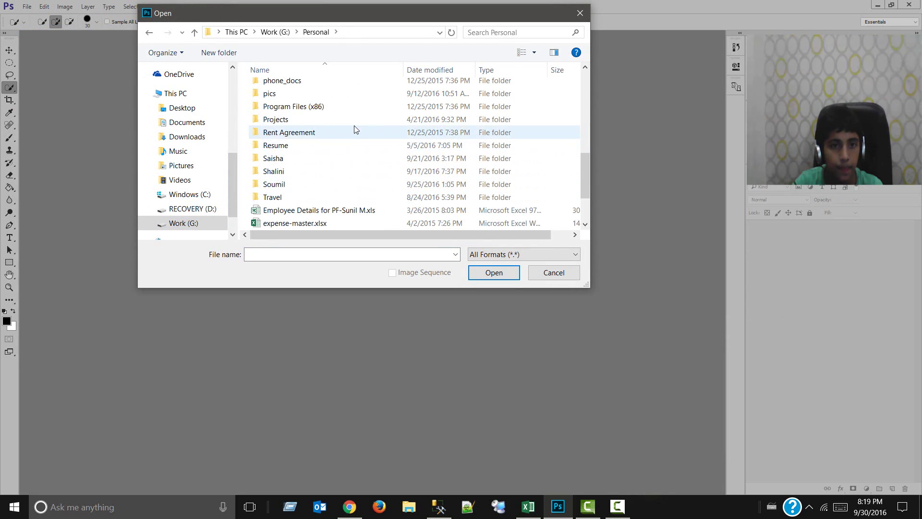
pyautogui.doubleClick(361, 95)
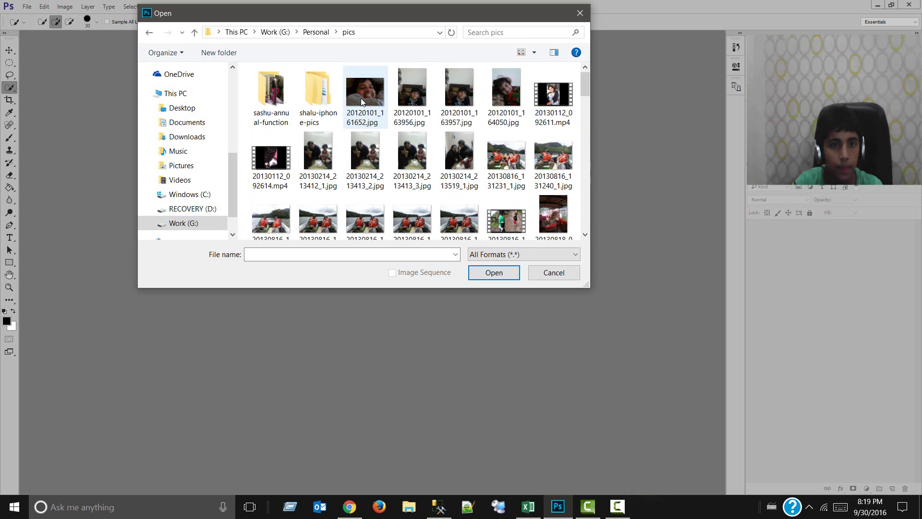
# Step: Open IMG_1532.JPG from the 2014_09 folder inside the iPhone pictures folder, using its embedded color profile
pyautogui.click(330, 88)
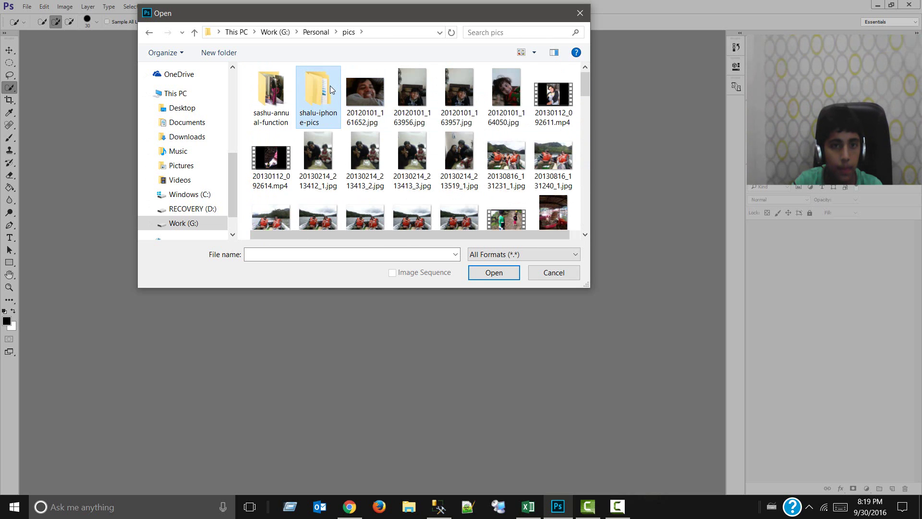
pyautogui.doubleClick(330, 87)
pyautogui.doubleClick(330, 88)
pyautogui.scroll(-1, 378, 136)
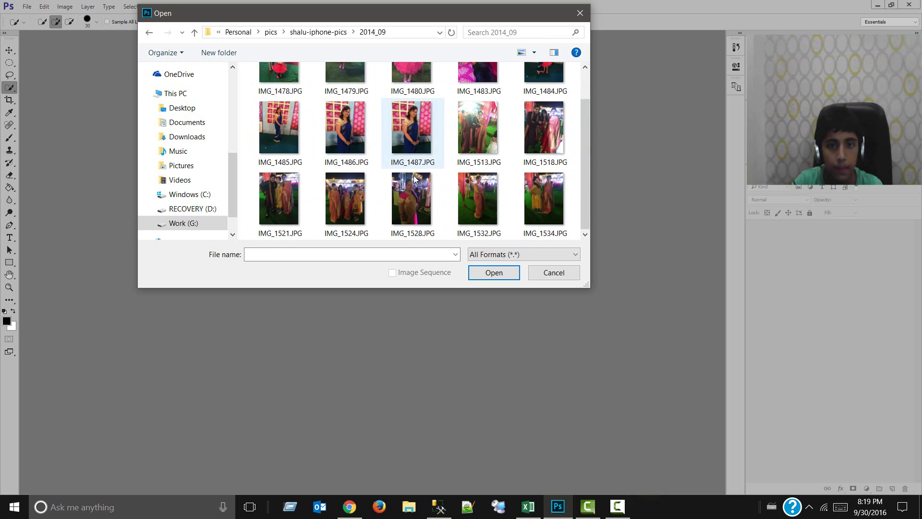
pyautogui.doubleClick(470, 192)
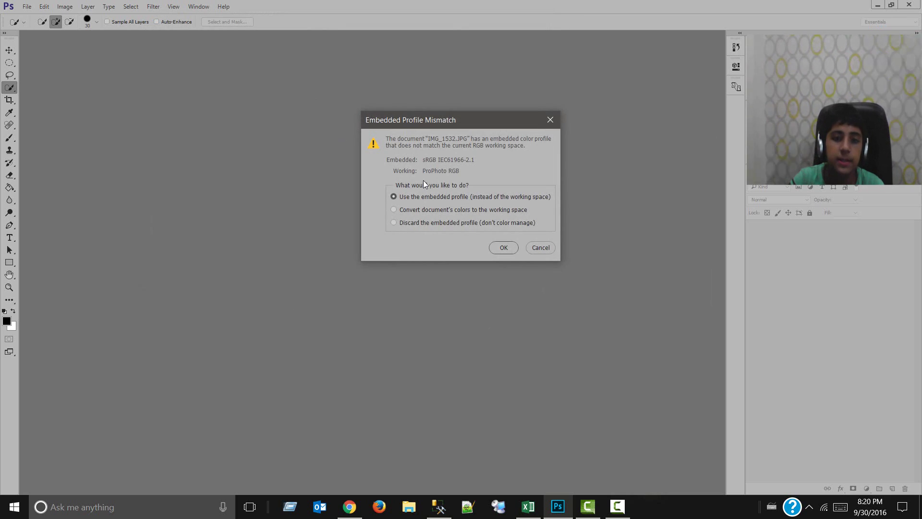
pyautogui.click(501, 247)
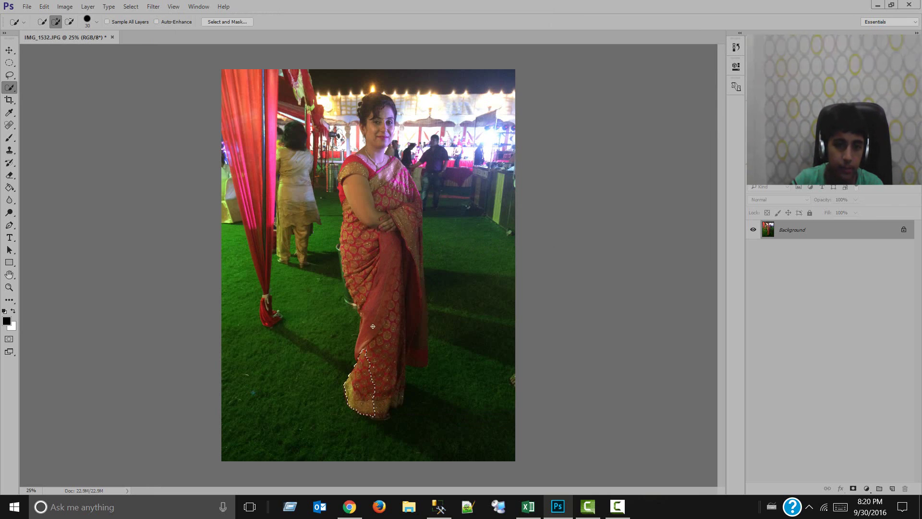
# Step: Extend the quick selection from the sari's lower hem over the woman's body, head and the full drape on the right
pyautogui.moveTo(372, 326)
pyautogui.mouseDown()
pyautogui.moveTo(389, 241)
pyautogui.moveTo(377, 190)
pyautogui.mouseUp()
pyautogui.moveTo(367, 143); pyautogui.dragTo(374, 117)
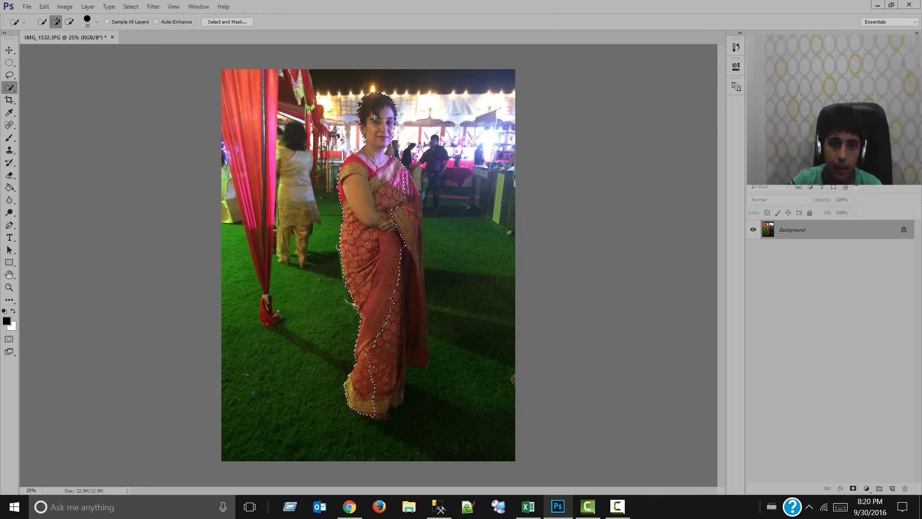
pyautogui.moveTo(384, 159); pyautogui.dragTo(411, 245)
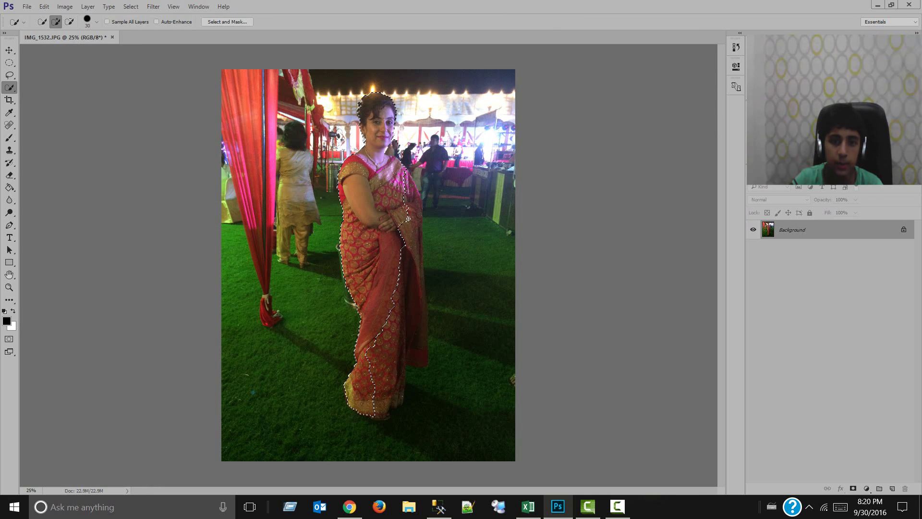
pyautogui.moveTo(411, 314); pyautogui.dragTo(416, 350)
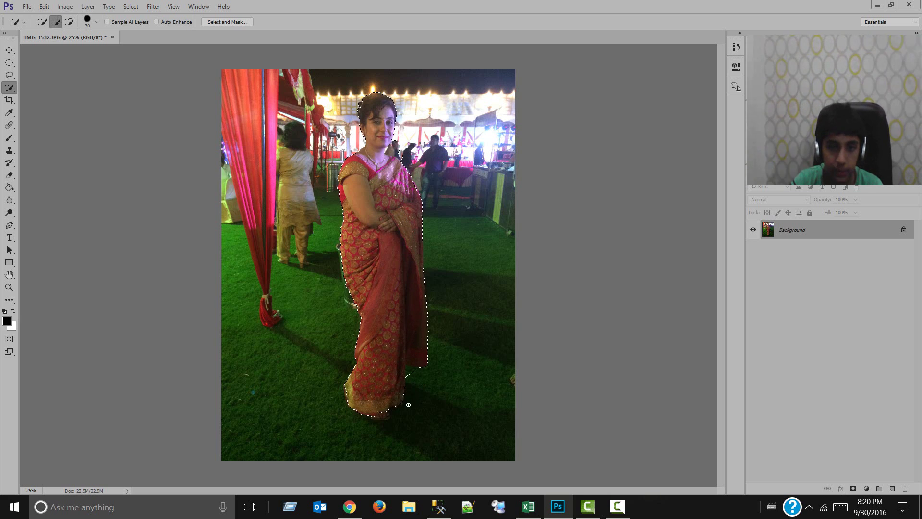
# Step: Subtract the patch of grass between the sari's hanging end and the skirt from the quick selection, and check the right edge
pyautogui.scroll(1, 423, 386)
pyautogui.scroll(15, 422, 386)
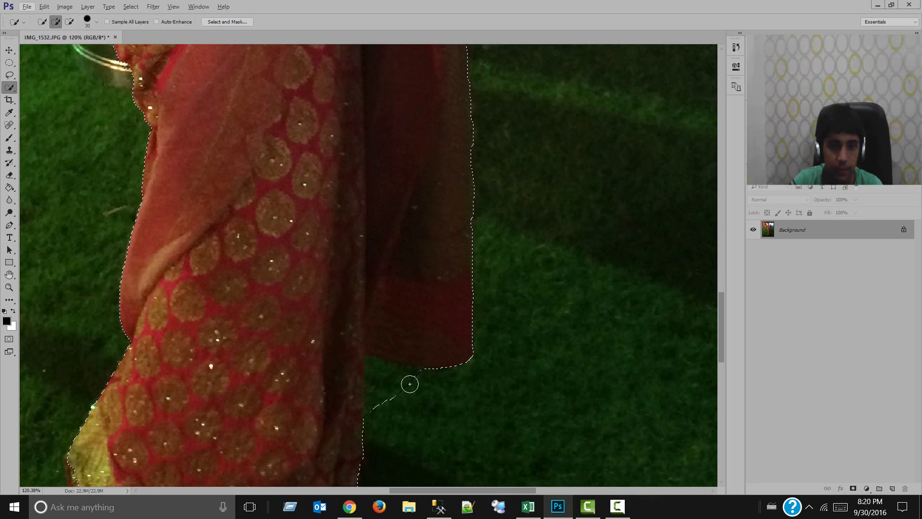
pyautogui.press('alt')
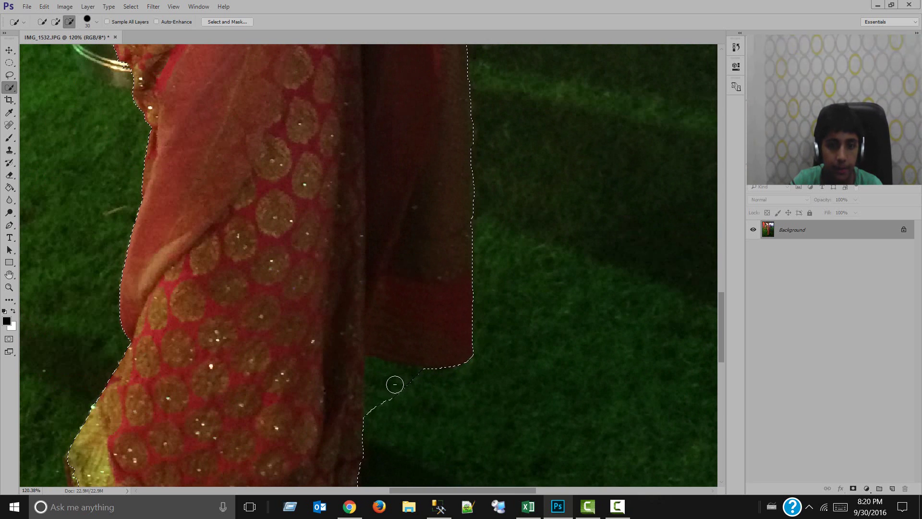
pyautogui.moveTo(390, 382)
pyautogui.mouseDown()
pyautogui.moveTo(379, 377)
pyautogui.moveTo(373, 406)
pyautogui.mouseUp()
pyautogui.moveTo(411, 382); pyautogui.dragTo(406, 377)
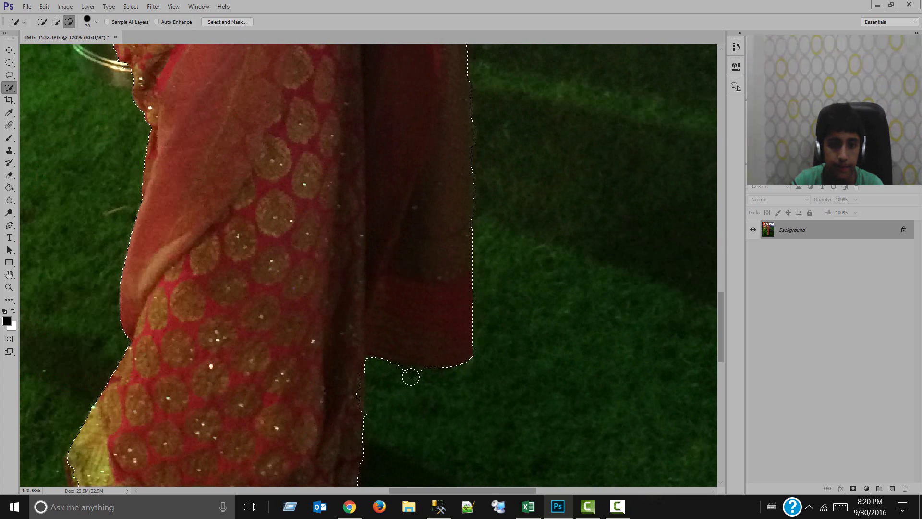
pyautogui.scroll(5, 496, 330)
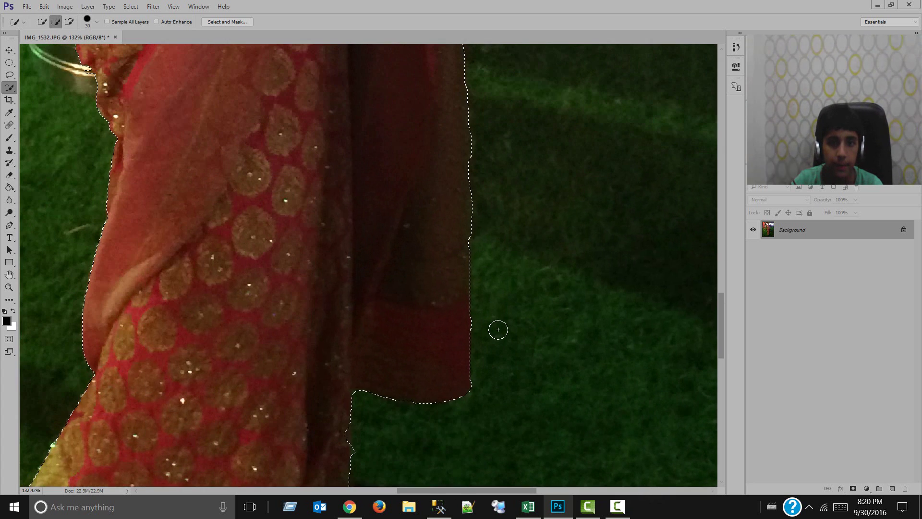
pyautogui.scroll(8, 498, 329)
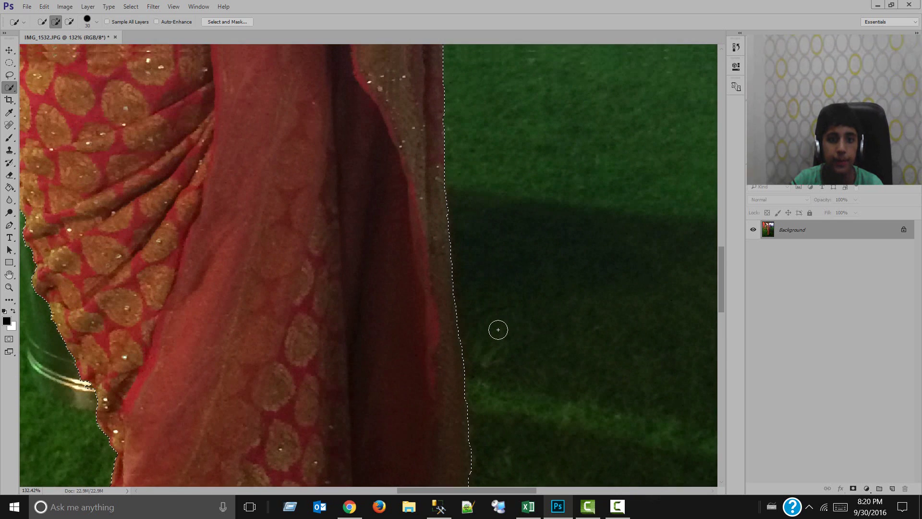
# Step: Refine the quick selection along the drape's upper right edge below the shoulder, and check the outline around the whole figure
pyautogui.scroll(8, 498, 329)
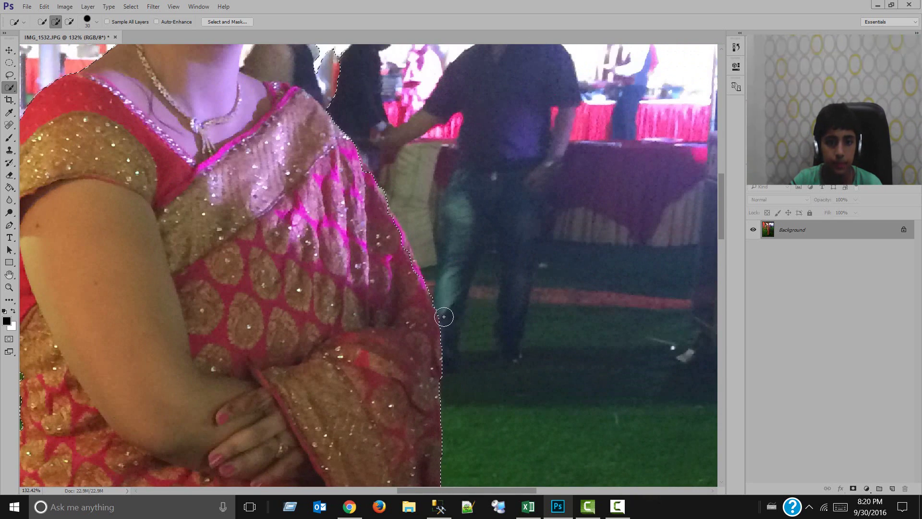
pyautogui.moveTo(444, 317); pyautogui.dragTo(405, 257)
pyautogui.scroll(-5, 406, 257)
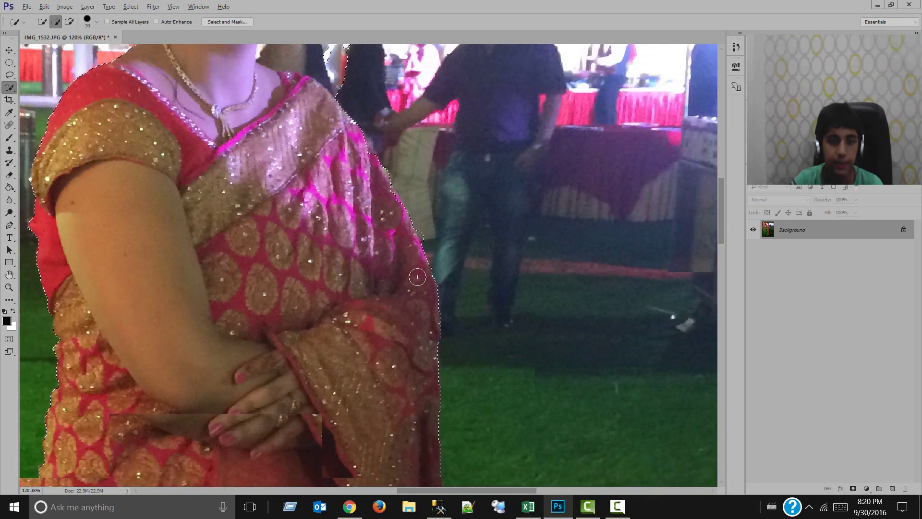
pyautogui.scroll(-5, 419, 275)
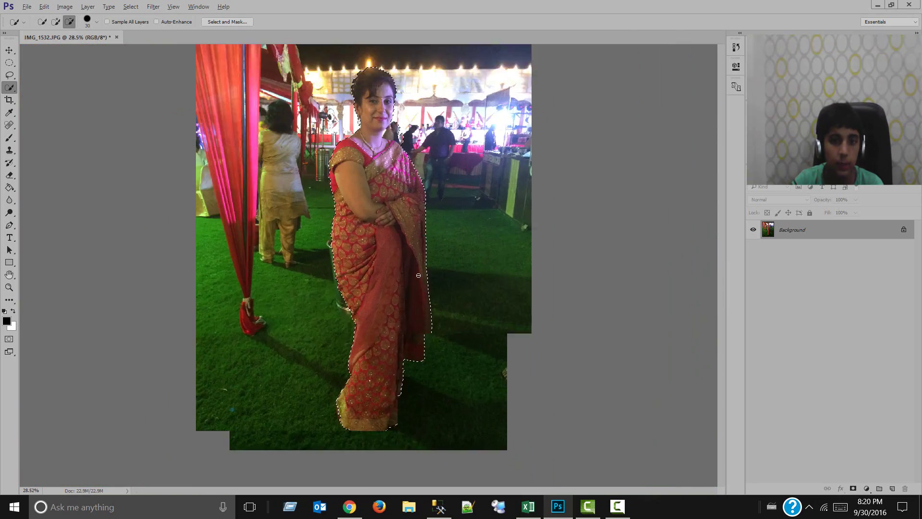
pyautogui.scroll(-1, 418, 275)
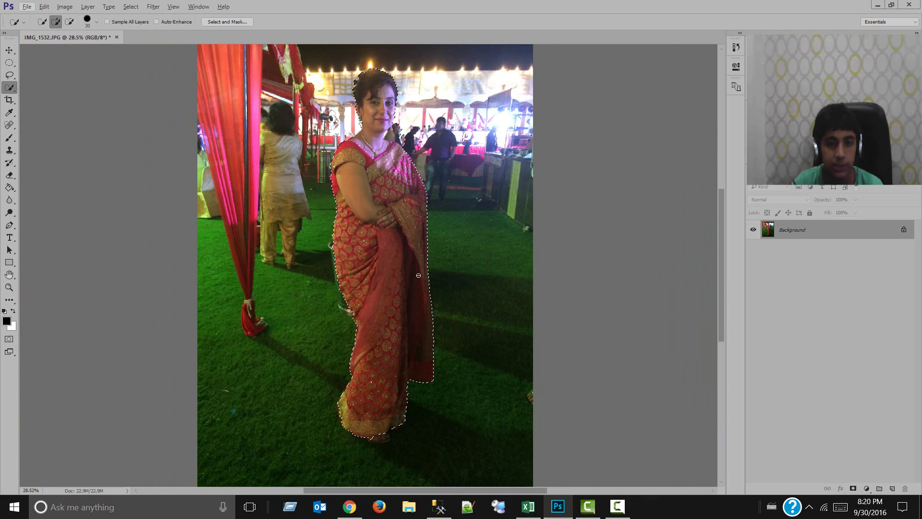
# Step: Try moving the selected woman toward the red curtain as a copy on a new layer, and delete that layer
pyautogui.hotkey('ctrl', 'j')
pyautogui.press('v')
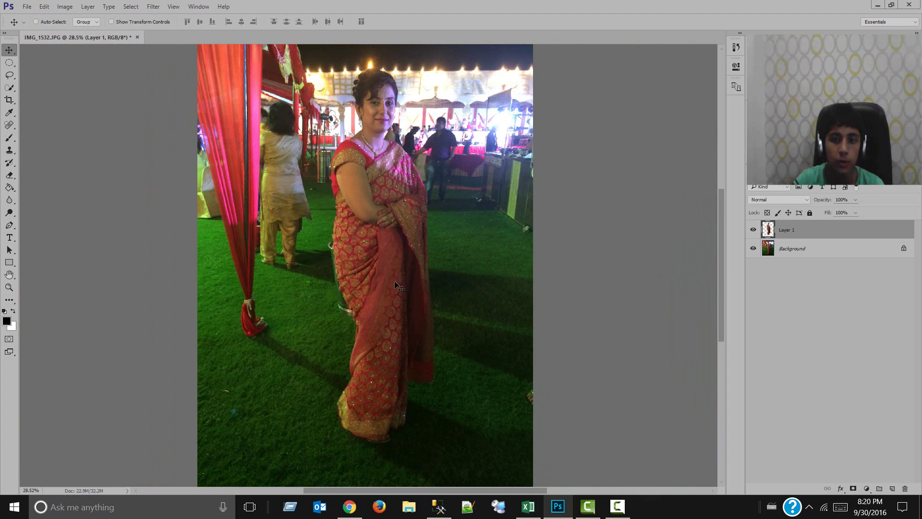
pyautogui.moveTo(395, 283); pyautogui.dragTo(287, 280)
pyautogui.press('Delete')
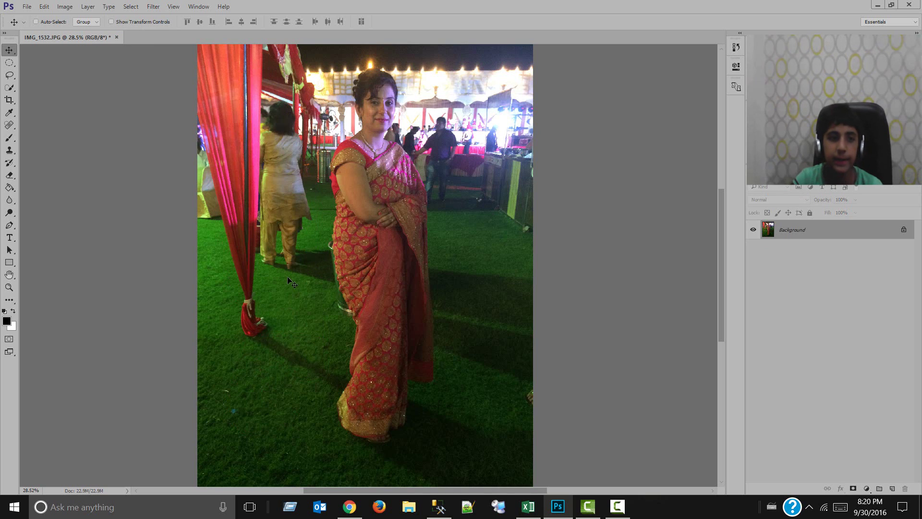
# Step: Try selecting the sari with the Magic Wand by sampling its skirt, waist and the arm, and clear the selection
pyautogui.scroll(1, 287, 277)
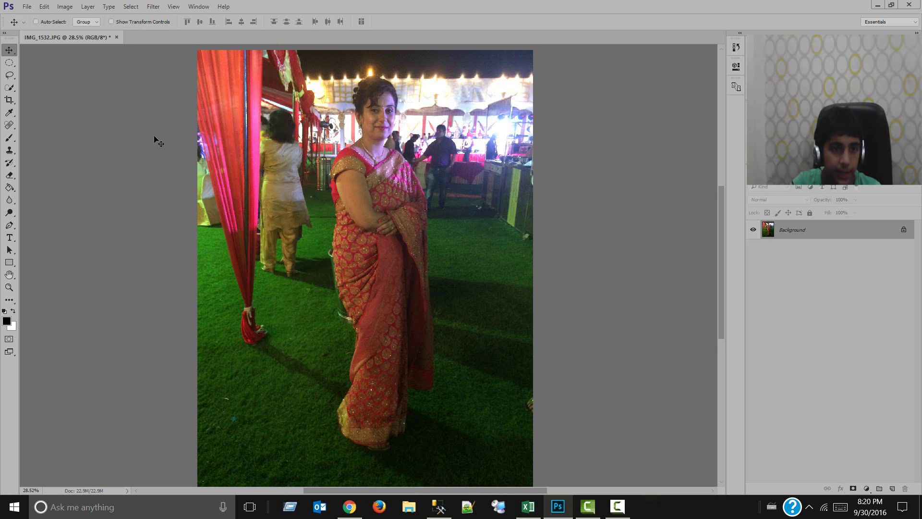
pyautogui.moveTo(9, 90); pyautogui.dragTo(34, 98)
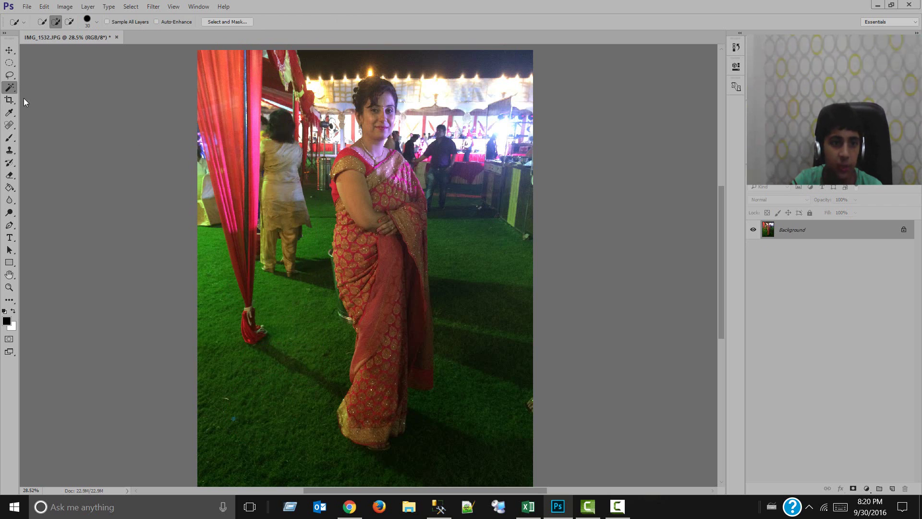
pyautogui.click(390, 335)
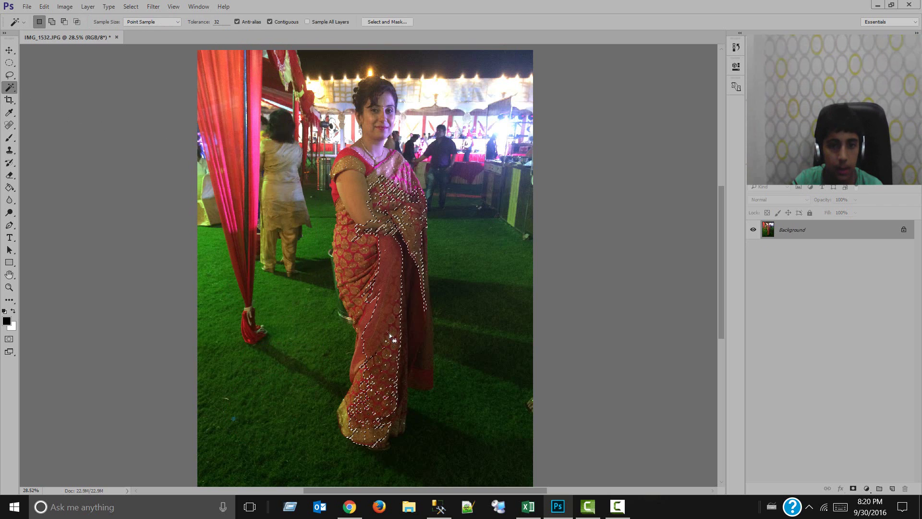
pyautogui.click(367, 262)
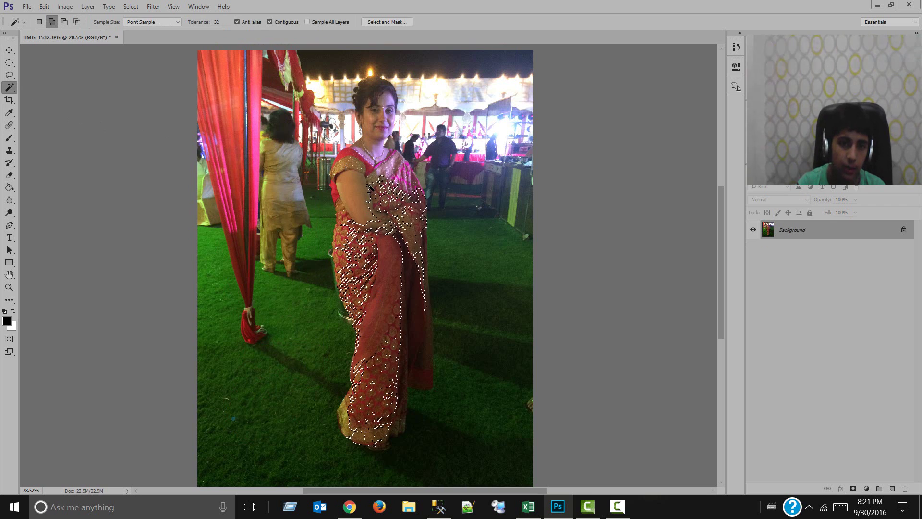
pyautogui.keyDown('shift'); pyautogui.click(365, 196); pyautogui.keyUp('shift')
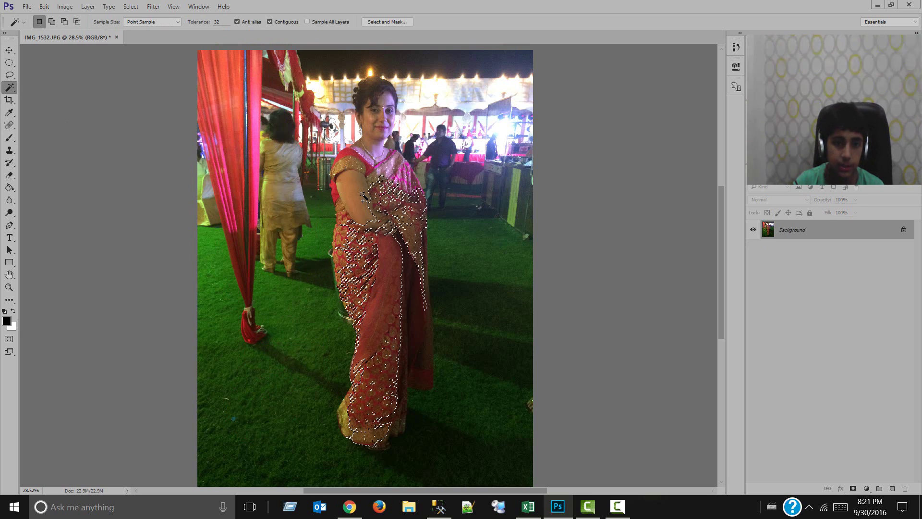
pyautogui.hotkey('ctrl', 'd')
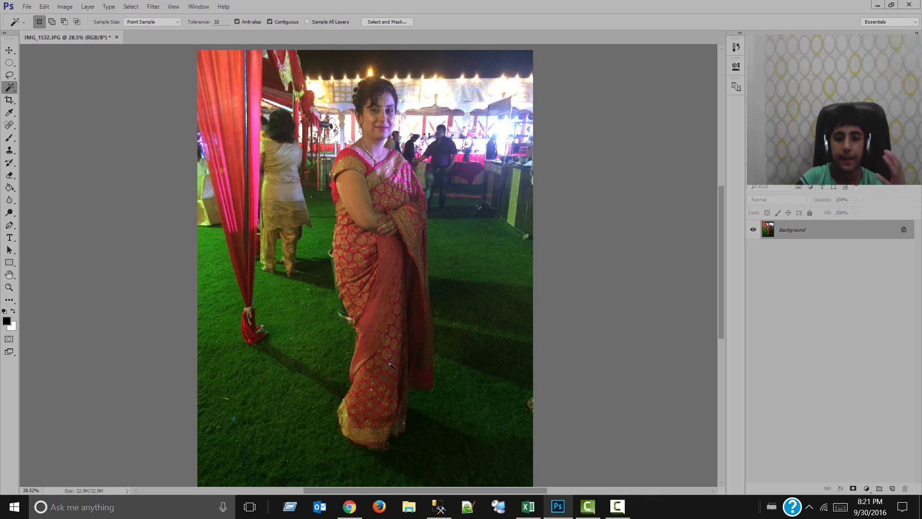
pyautogui.click(377, 409)
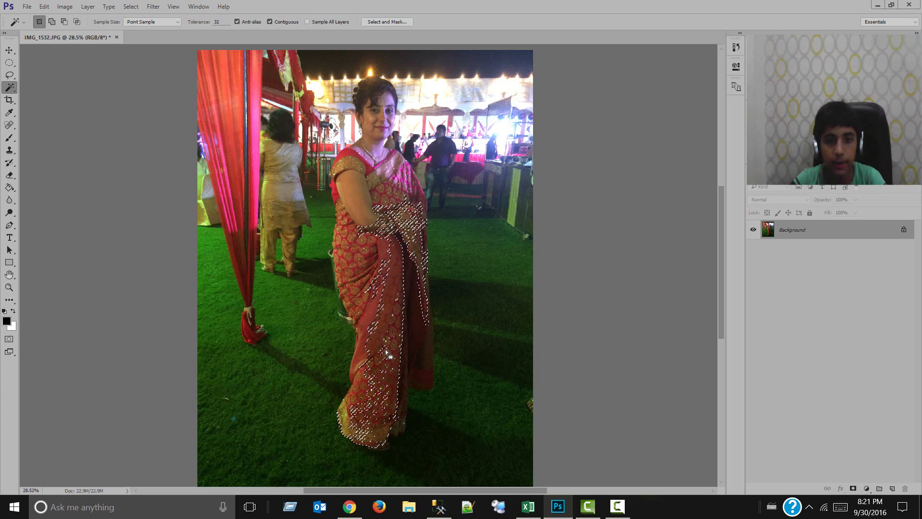
pyautogui.hotkey('ctrl', 'd')
# Step: Select the sari's lower skirt with the Magic Wand at tolerance 32, and add the patterned waist area to the selection
pyautogui.scroll(2, 364, 429)
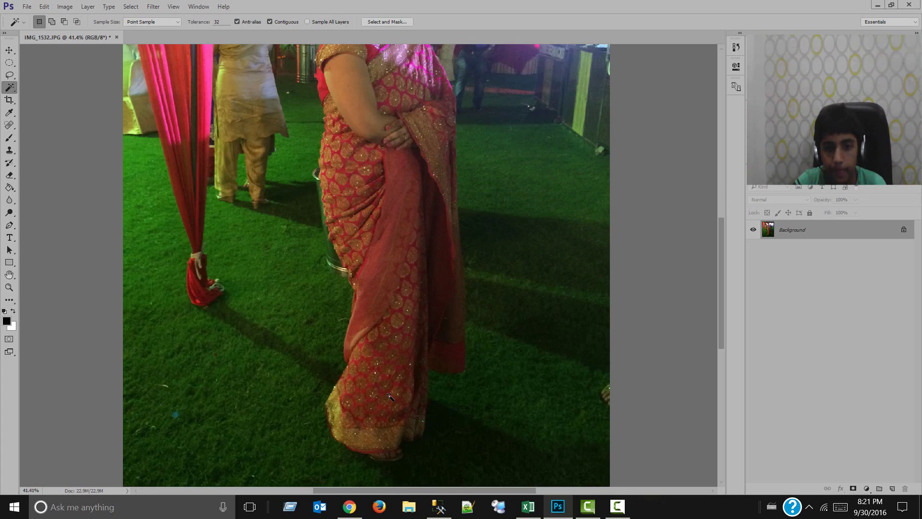
pyautogui.click(386, 401)
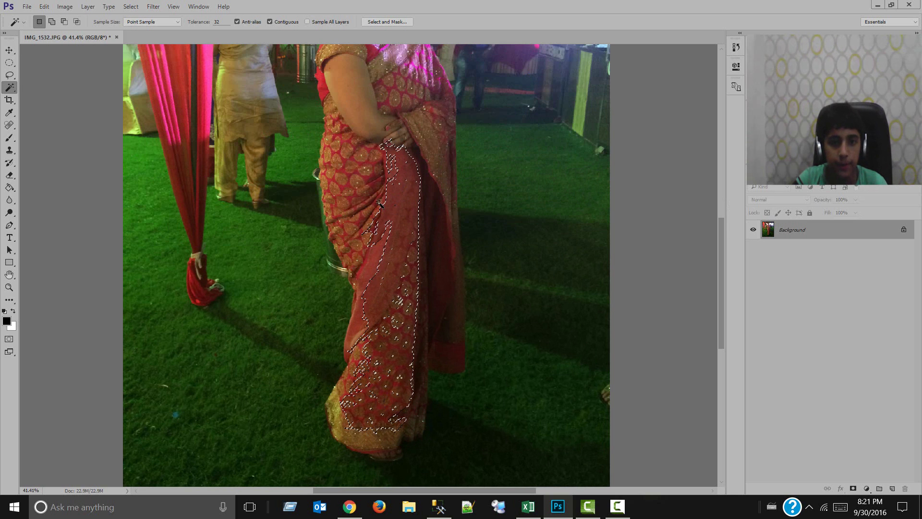
pyautogui.scroll(3, 445, 235)
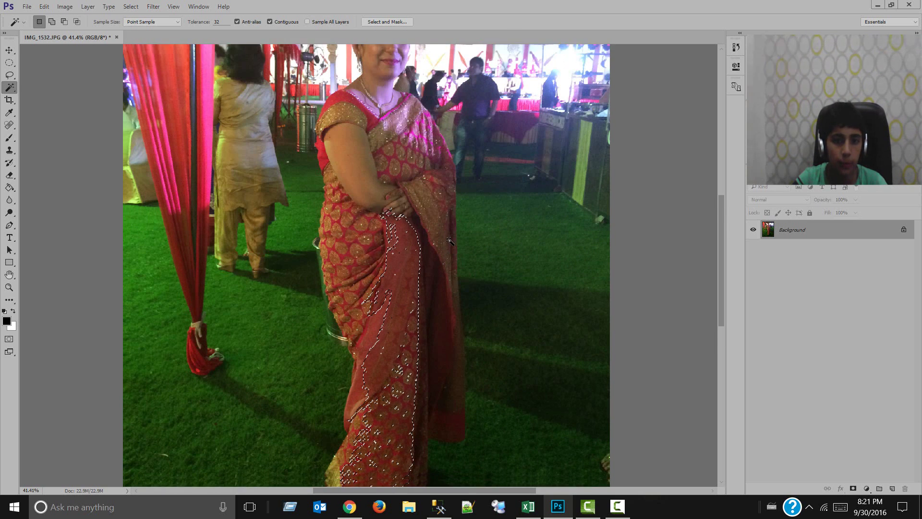
pyautogui.click(51, 21)
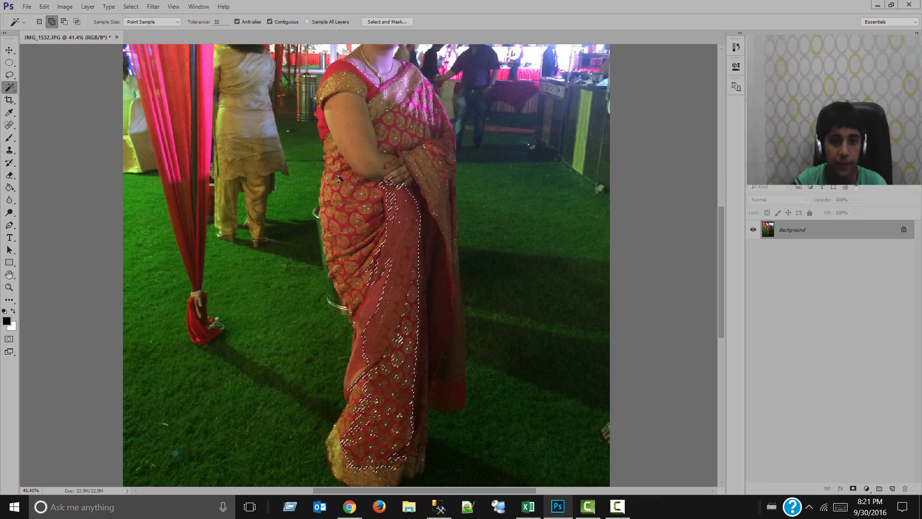
pyautogui.scroll(10, 346, 199)
pyautogui.scroll(-5, 380, 277)
pyautogui.scroll(9, 384, 290)
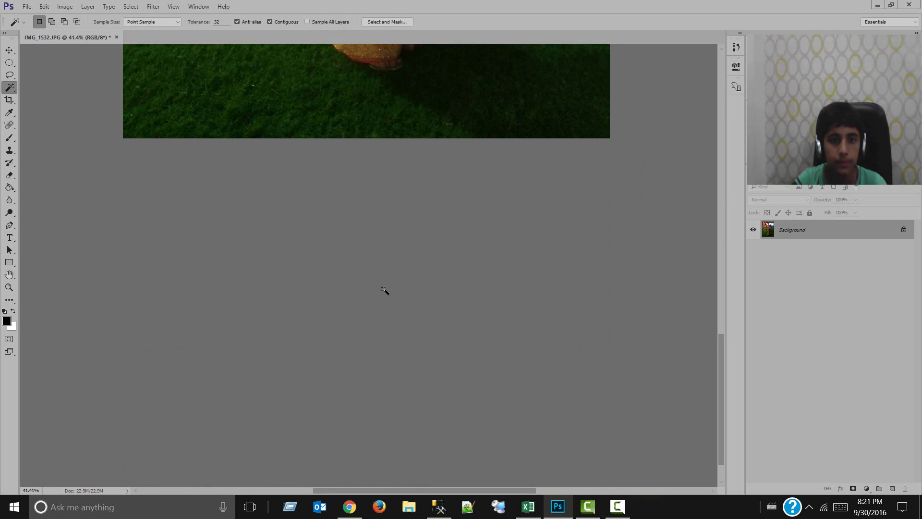
pyautogui.scroll(9, 399, 287)
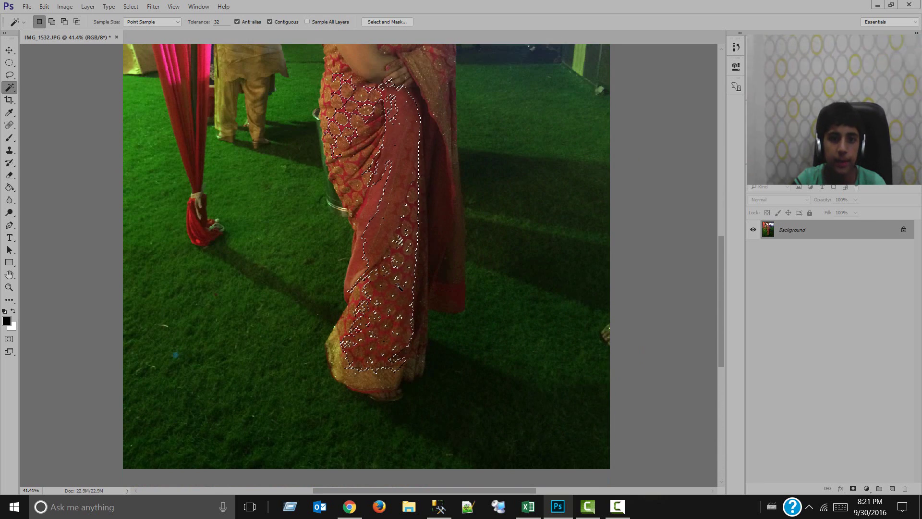
pyautogui.keyDown('shift'); pyautogui.click(341, 138); pyautogui.keyUp('shift')
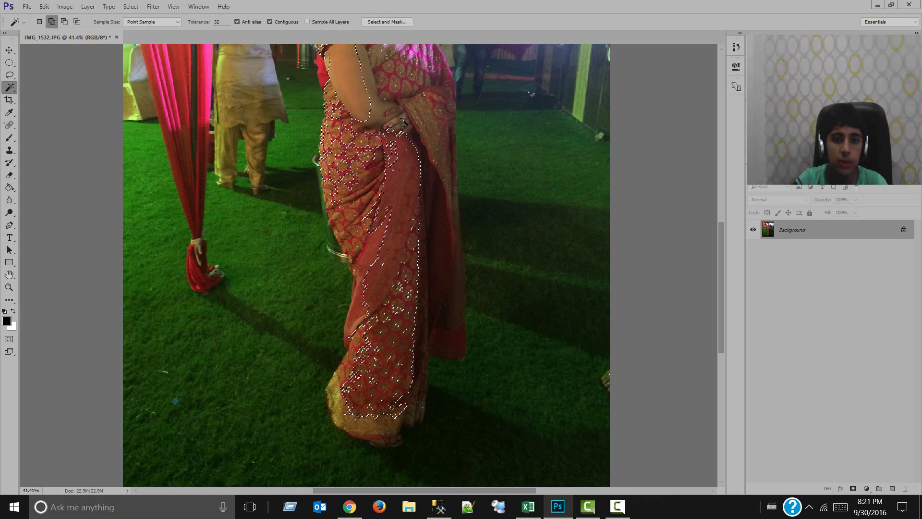
# Step: Add the areas around the hands and waist to the Magic Wand selection, and subtract small patches of the waist pattern
pyautogui.click(386, 125)
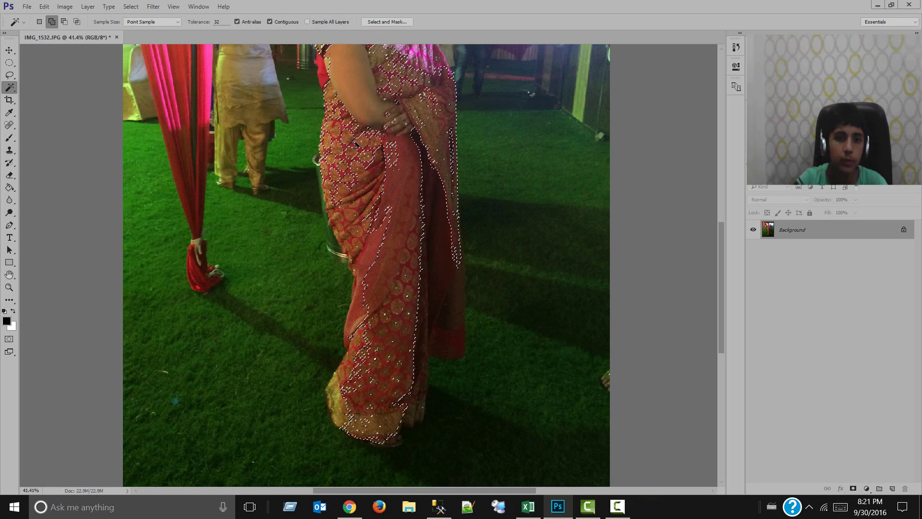
pyautogui.click(351, 166)
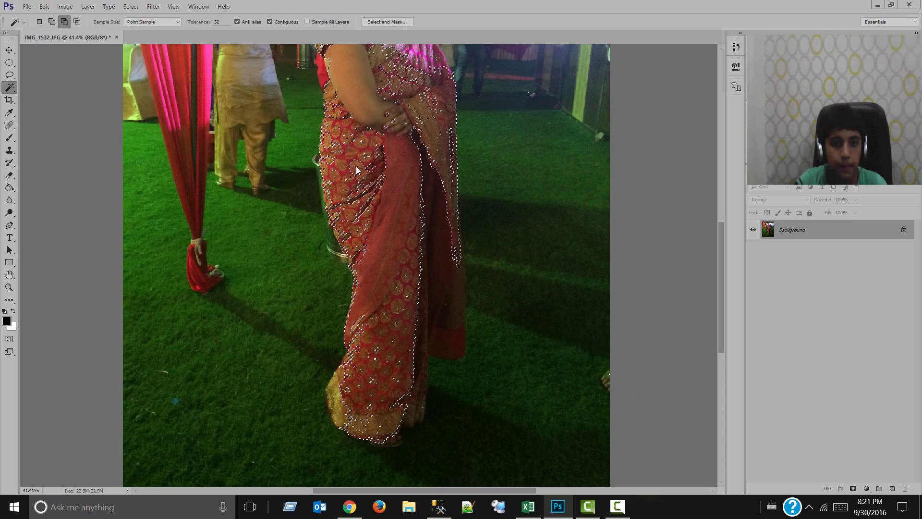
pyautogui.keyDown('alt'); pyautogui.click(354, 166); pyautogui.keyUp('alt')
pyautogui.keyDown('alt'); pyautogui.click(343, 165); pyautogui.keyUp('alt')
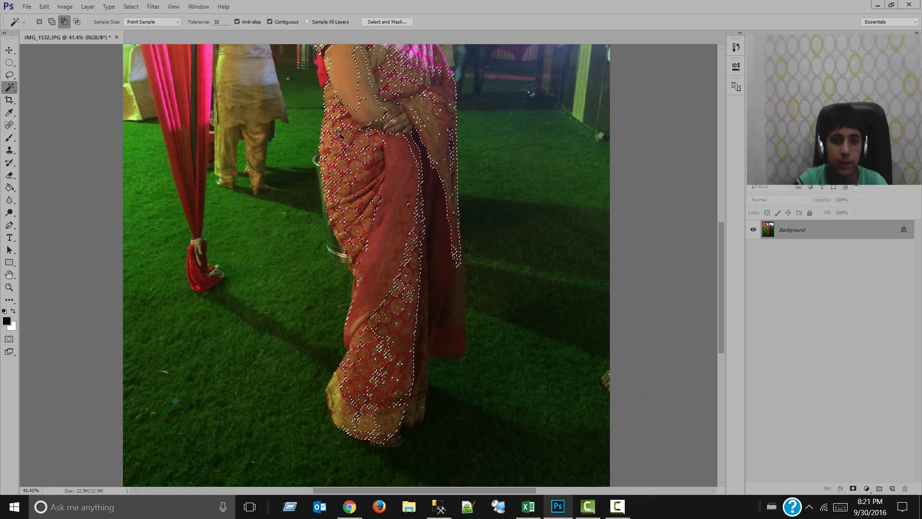
pyautogui.keyDown('alt'); pyautogui.click(349, 191); pyautogui.keyUp('alt')
# Step: Try copying the Magic Wand selection to a new layer for moving, and delete that layer
pyautogui.scroll(-1, 350, 192)
pyautogui.keyDown('alt'); pyautogui.scroll(-3, 350, 192); pyautogui.keyUp('alt')
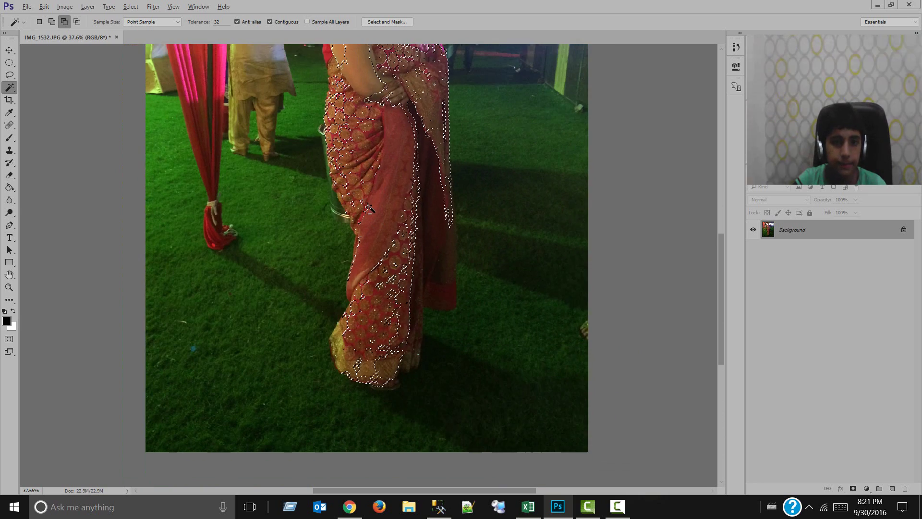
pyautogui.hotkey('ctrl', 'j')
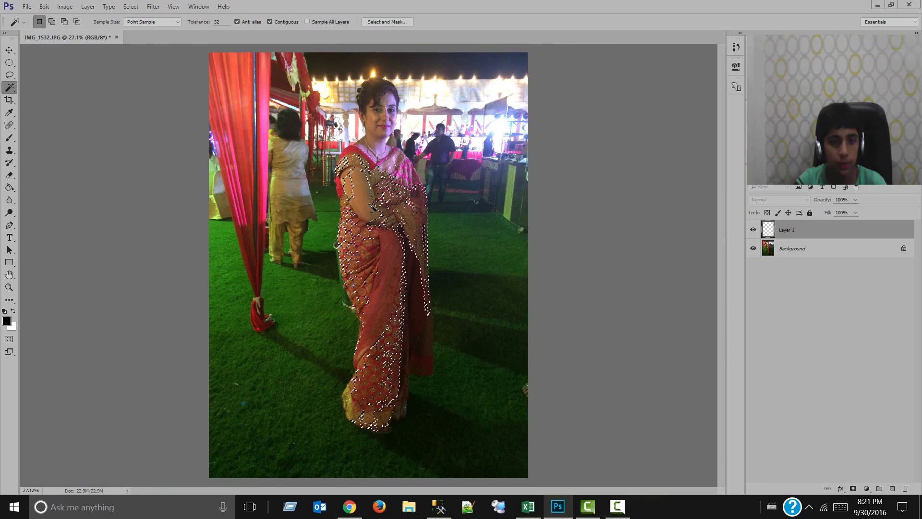
pyautogui.press('v')
pyautogui.moveTo(393, 195)
pyautogui.mouseDown()
pyautogui.moveTo(414, 200)
pyautogui.moveTo(495, 177)
pyautogui.moveTo(502, 134)
pyautogui.moveTo(473, 197)
pyautogui.moveTo(408, 211)
pyautogui.moveTo(313, 175)
pyautogui.moveTo(386, 195)
pyautogui.moveTo(397, 184)
pyautogui.mouseUp()
pyautogui.press('Delete')
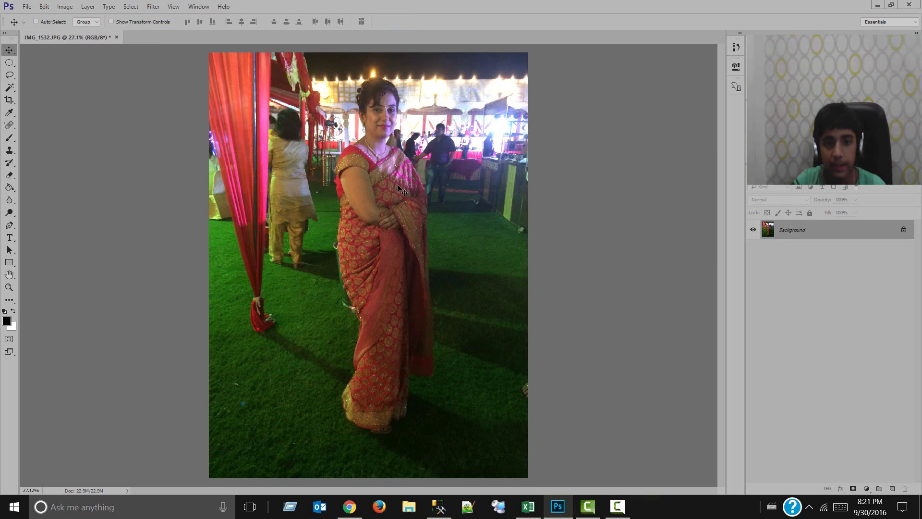
# Step: Revisit the Move tool, and switch the selection tool groups back to Quick Selection and Rectangular Marquee
pyautogui.rightClick(13, 82)
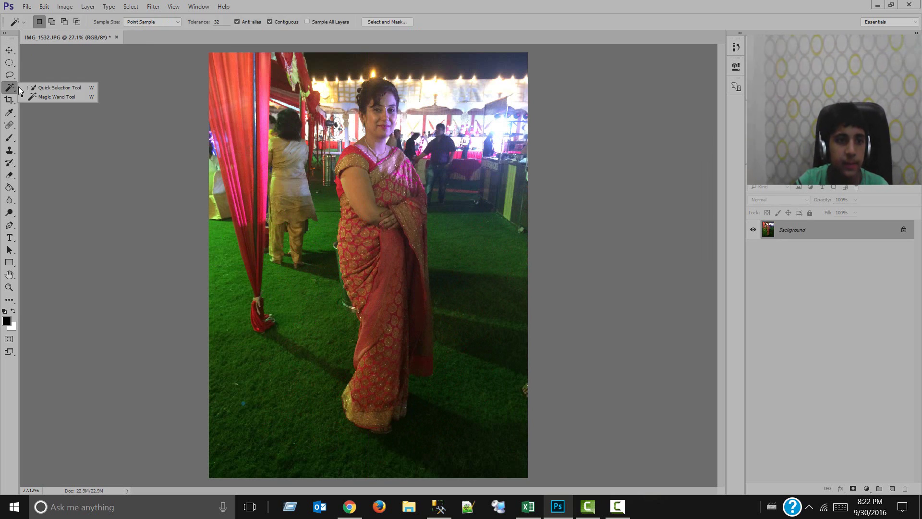
pyautogui.click(62, 87)
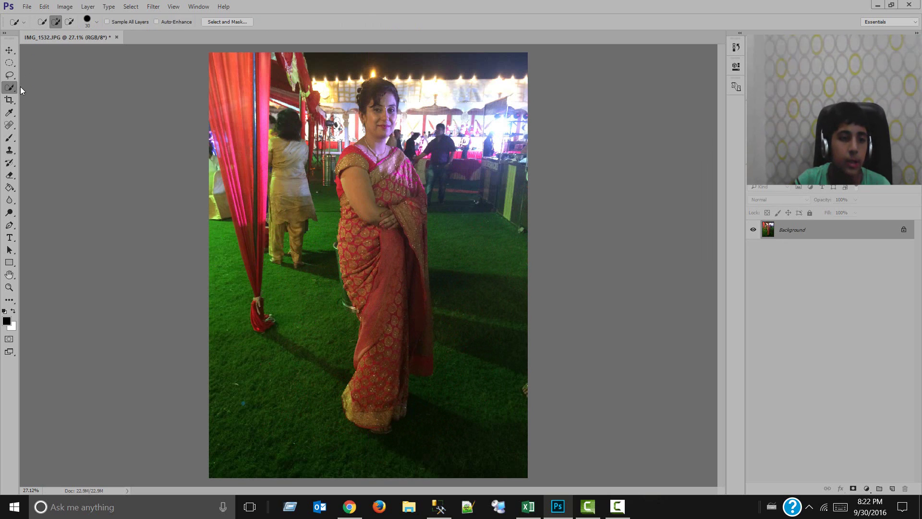
pyautogui.click(10, 49)
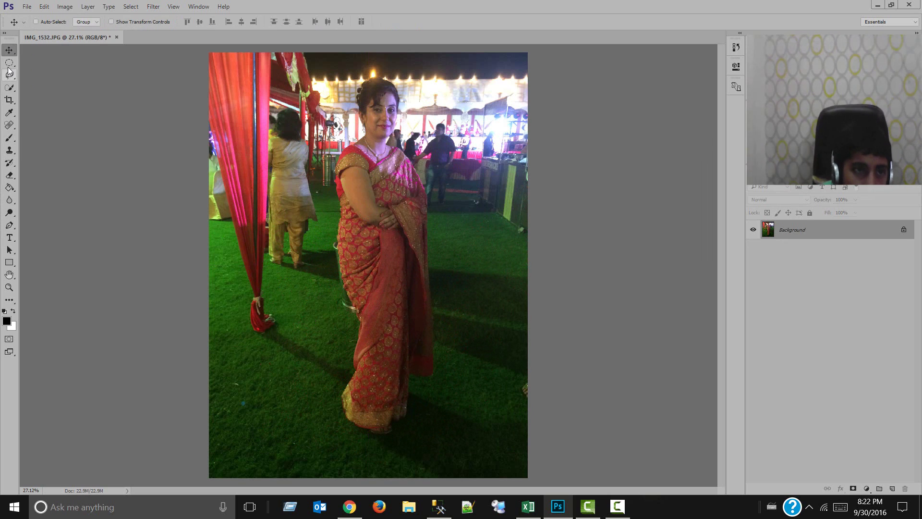
pyautogui.rightClick(9, 64)
pyautogui.click(27, 65)
pyautogui.click(7, 54)
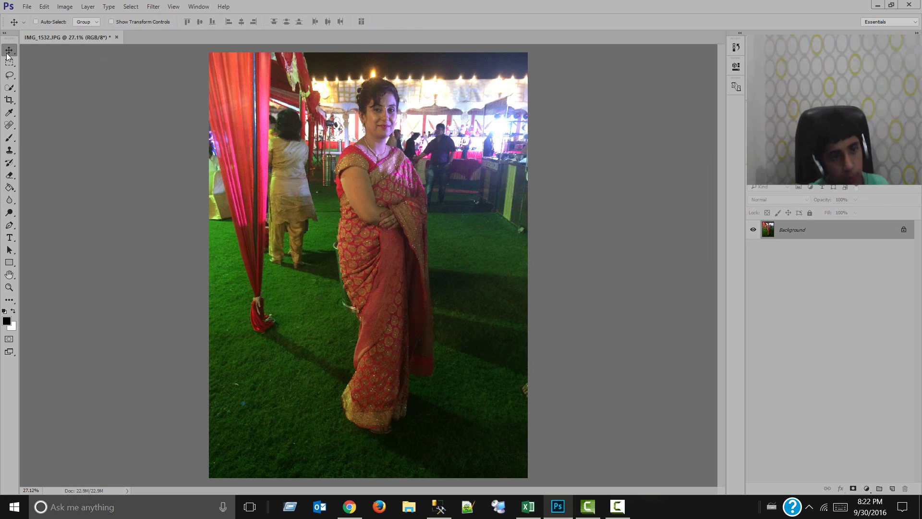
pyautogui.click(10, 88)
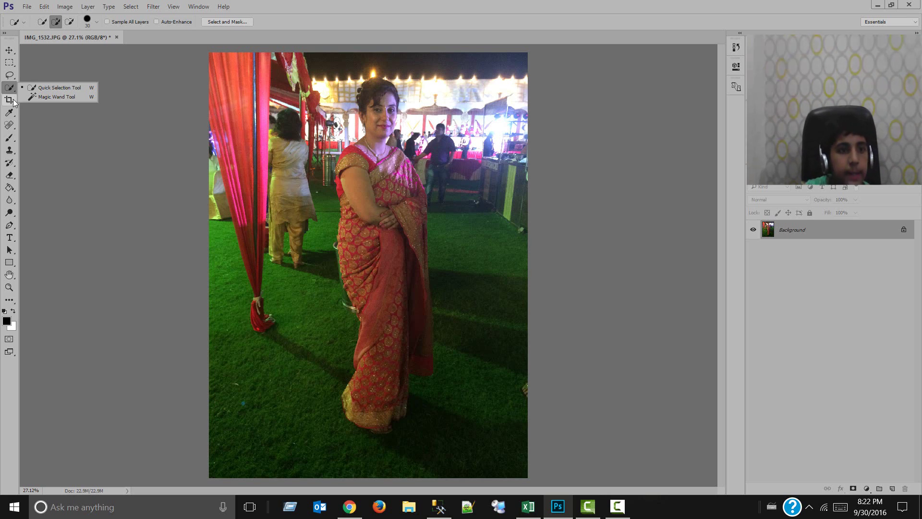
# Step: Try cropping the photo tightly around the woman in the sari from all four sides, and undo the crop
pyautogui.click(10, 100)
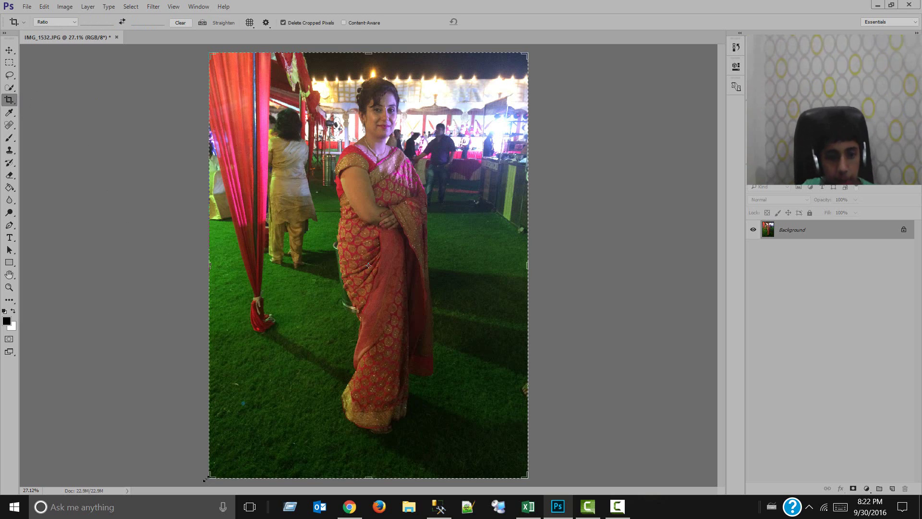
pyautogui.moveTo(205, 479)
pyautogui.mouseDown()
pyautogui.moveTo(148, 479)
pyautogui.moveTo(163, 477)
pyautogui.moveTo(201, 437)
pyautogui.moveTo(206, 468)
pyautogui.mouseUp()
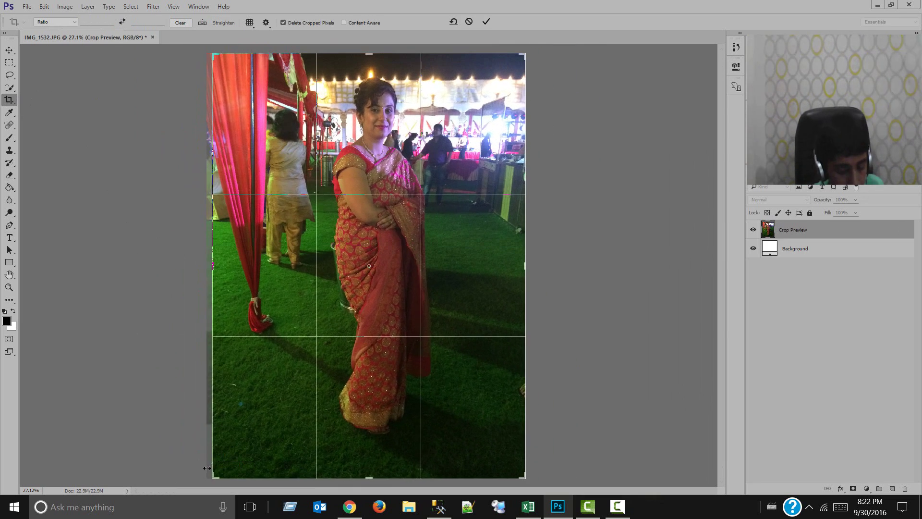
pyautogui.moveTo(212, 265); pyautogui.dragTo(207, 264)
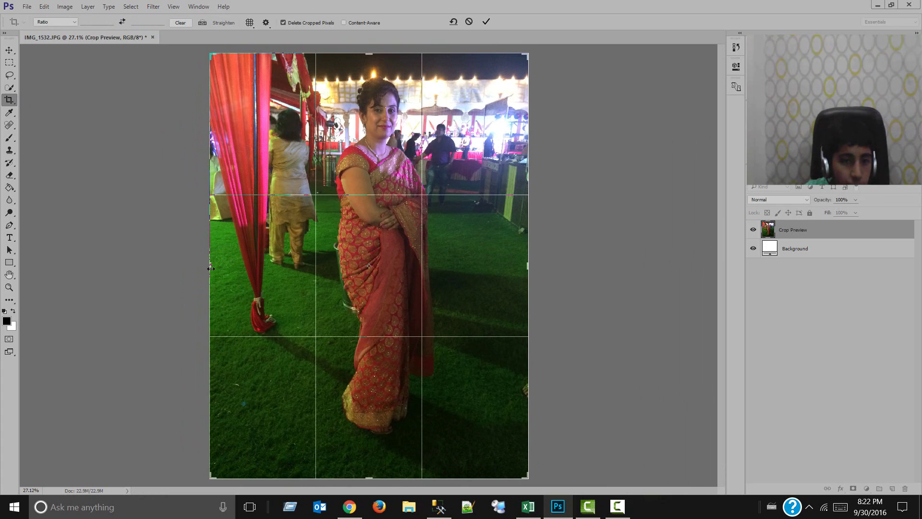
pyautogui.moveTo(210, 268); pyautogui.dragTo(272, 278)
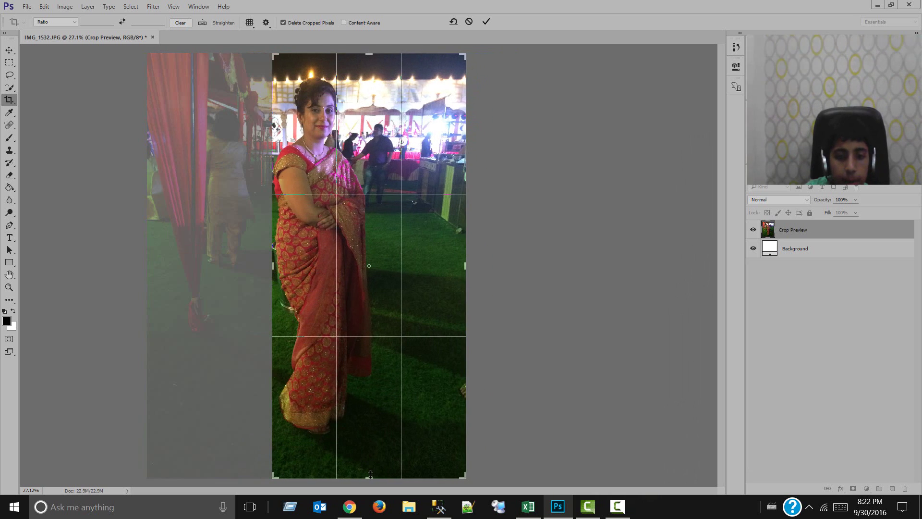
pyautogui.moveTo(370, 474); pyautogui.dragTo(370, 431)
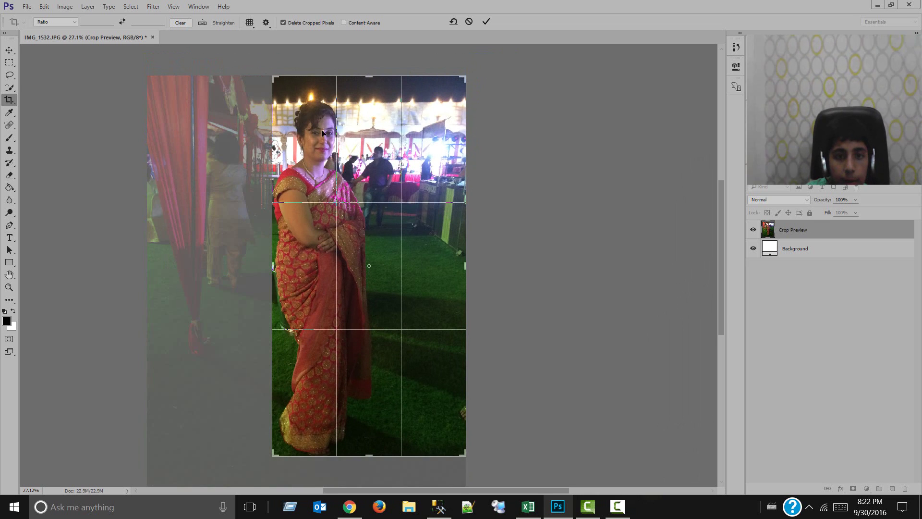
pyautogui.moveTo(365, 81); pyautogui.dragTo(366, 98)
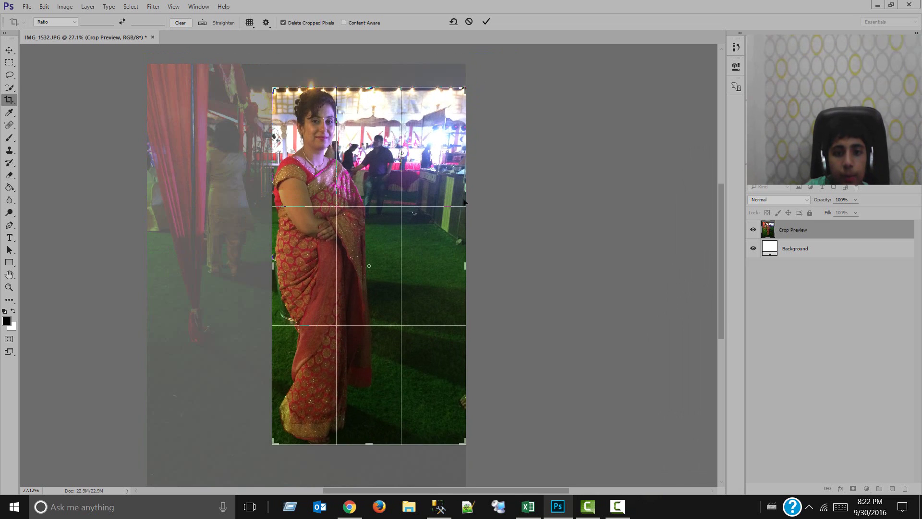
pyautogui.moveTo(467, 270); pyautogui.dragTo(422, 270)
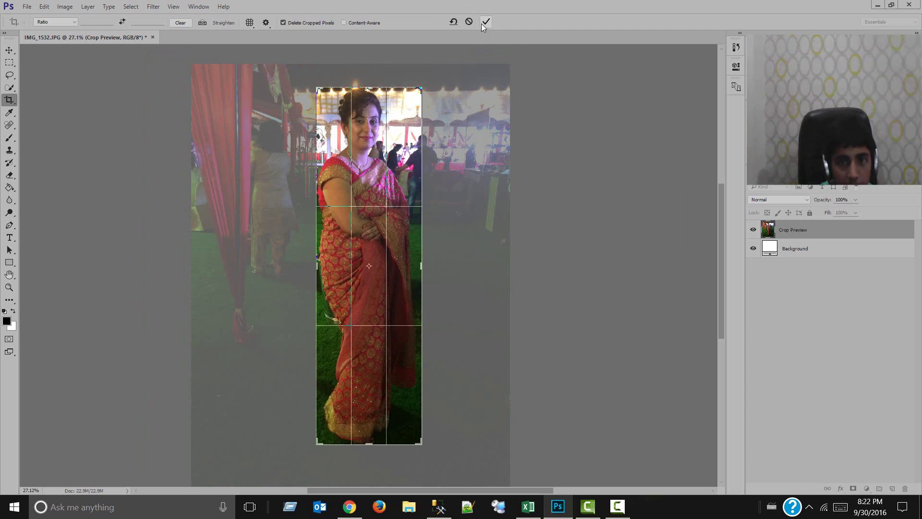
pyautogui.click(482, 24)
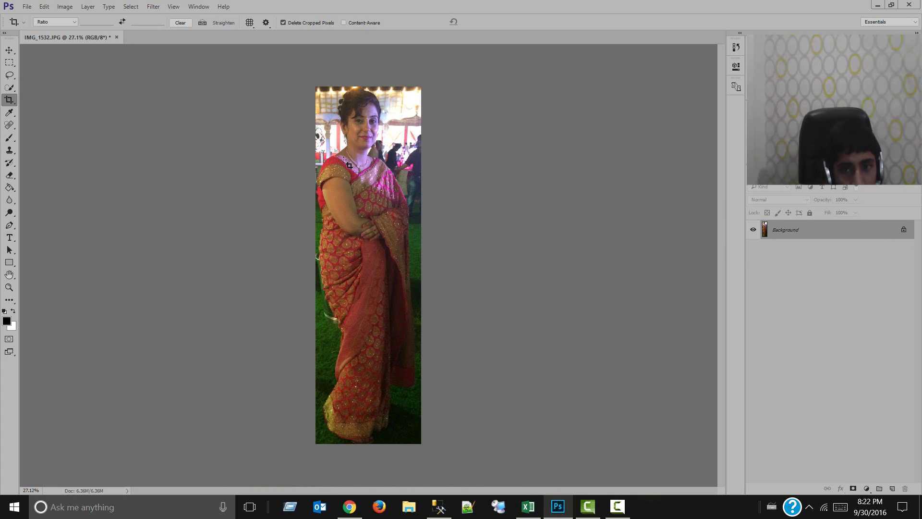
pyautogui.press('ctrl')
pyautogui.hotkey('ctrl', 'z')
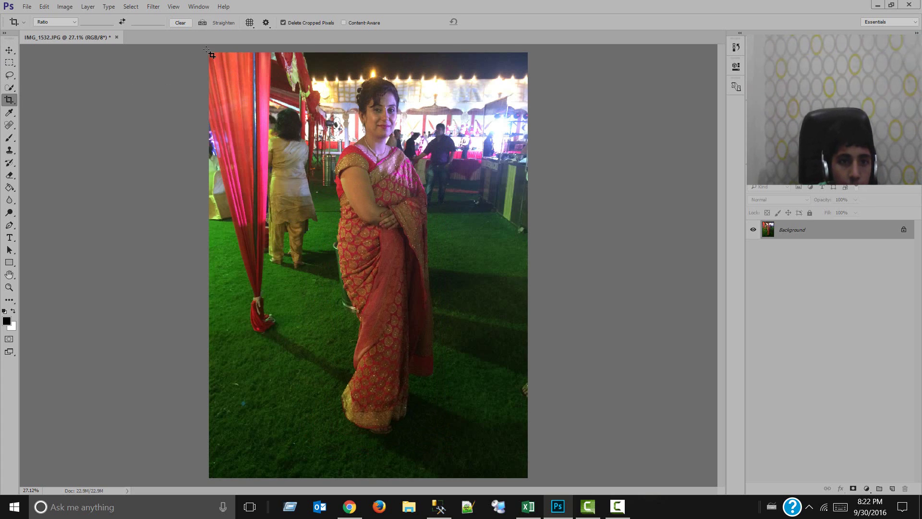
# Step: Try extending the canvas beyond all four sides of the photo with the Crop tool, and undo the extension
pyautogui.click(277, 135)
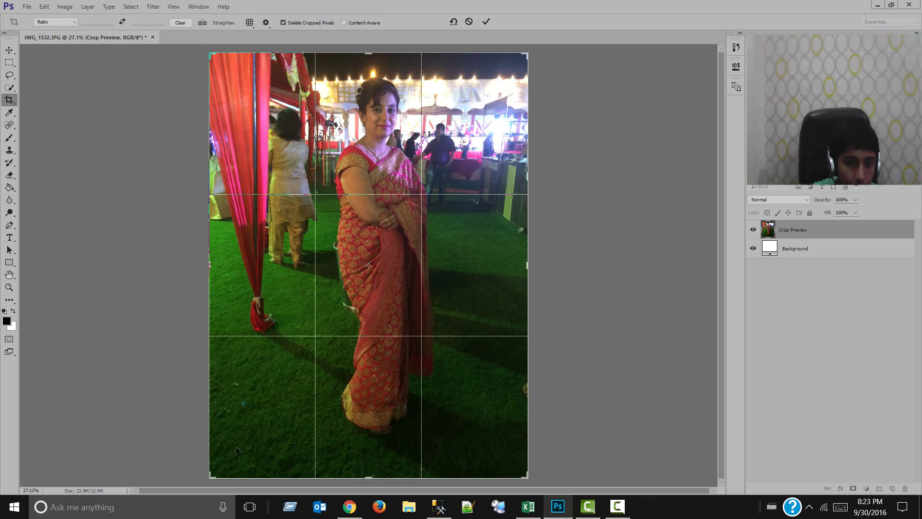
pyautogui.moveTo(214, 475)
pyautogui.mouseDown()
pyautogui.moveTo(329, 282)
pyautogui.moveTo(278, 393)
pyautogui.moveTo(204, 489)
pyautogui.moveTo(220, 471)
pyautogui.mouseUp()
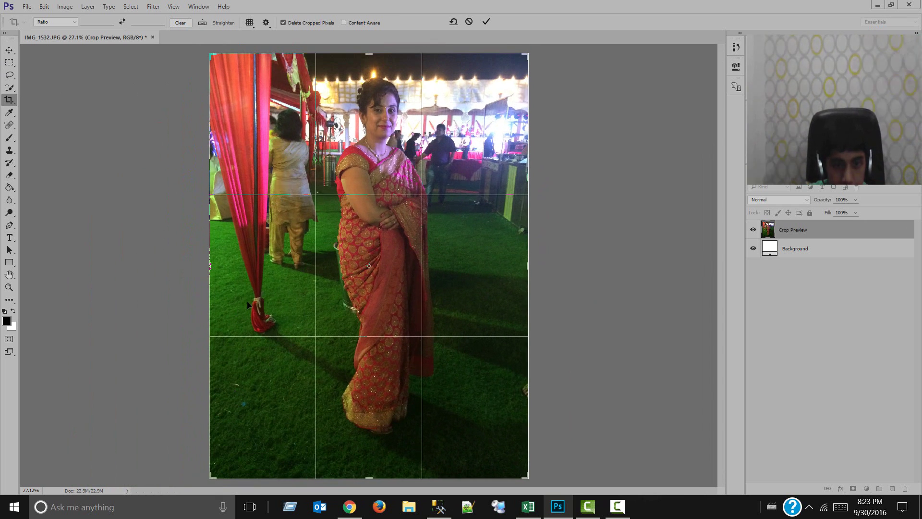
pyautogui.scroll(-3, 246, 301)
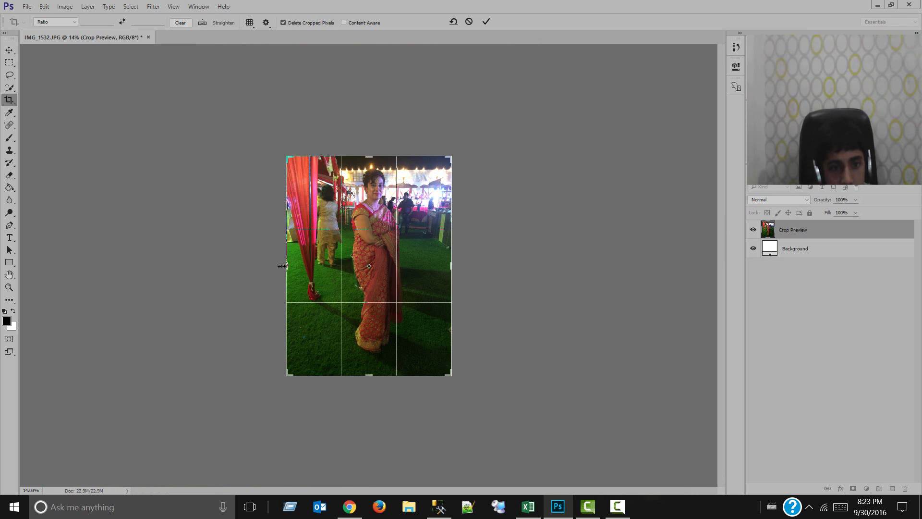
pyautogui.moveTo(282, 265); pyautogui.dragTo(245, 257)
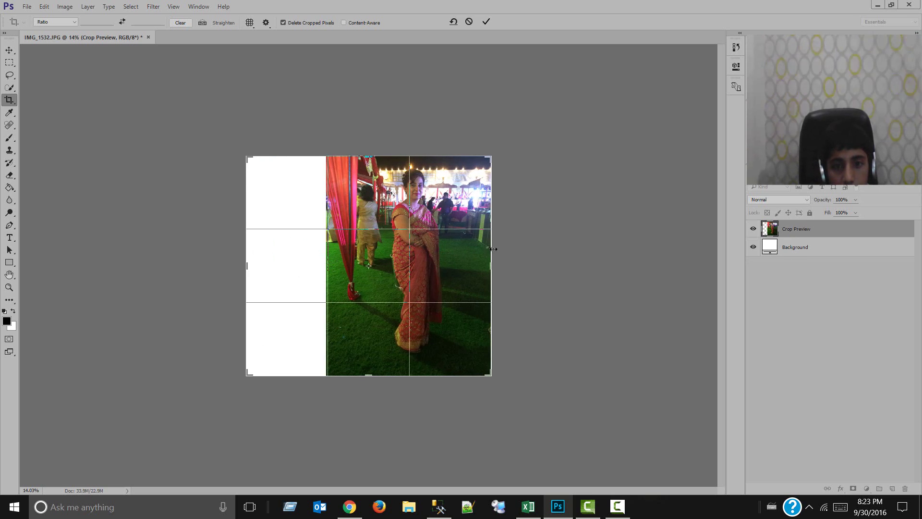
pyautogui.moveTo(493, 248); pyautogui.dragTo(538, 258)
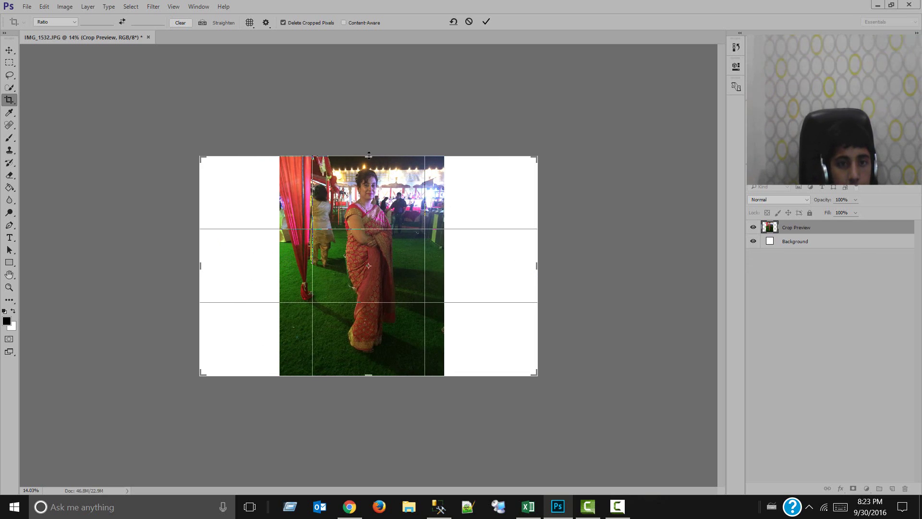
pyautogui.moveTo(369, 155); pyautogui.dragTo(368, 134)
pyautogui.moveTo(372, 396); pyautogui.dragTo(371, 439)
pyautogui.click(485, 23)
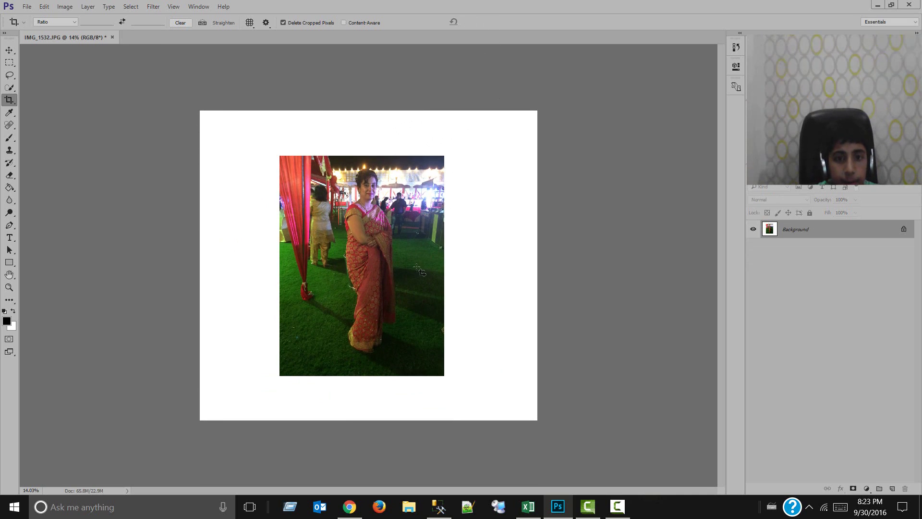
pyautogui.scroll(3, 414, 280)
pyautogui.scroll(-2, 434, 229)
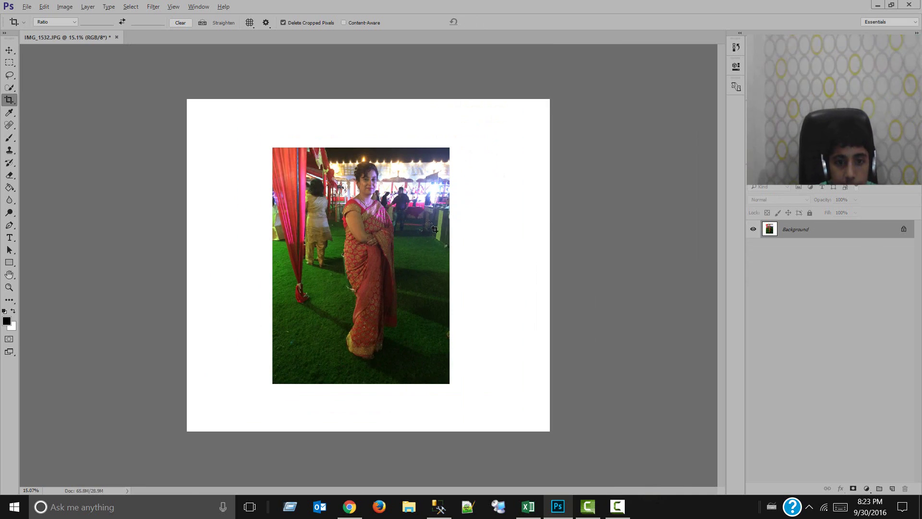
pyautogui.hotkey('ctrl', 'z')
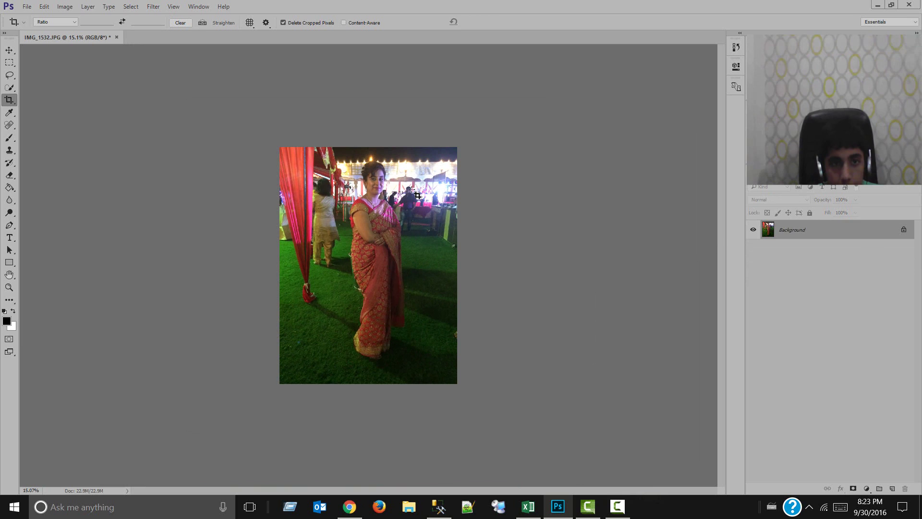
pyautogui.click(6, 52)
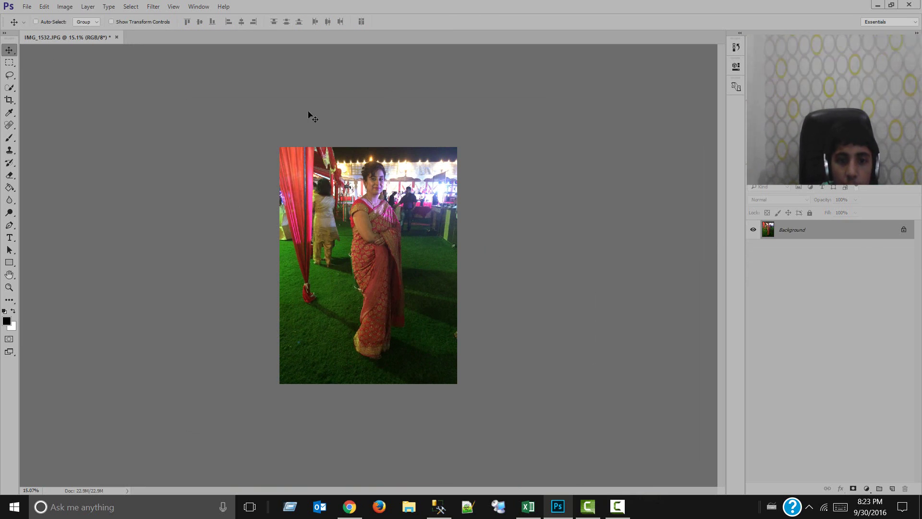
pyautogui.scroll(3, 403, 201)
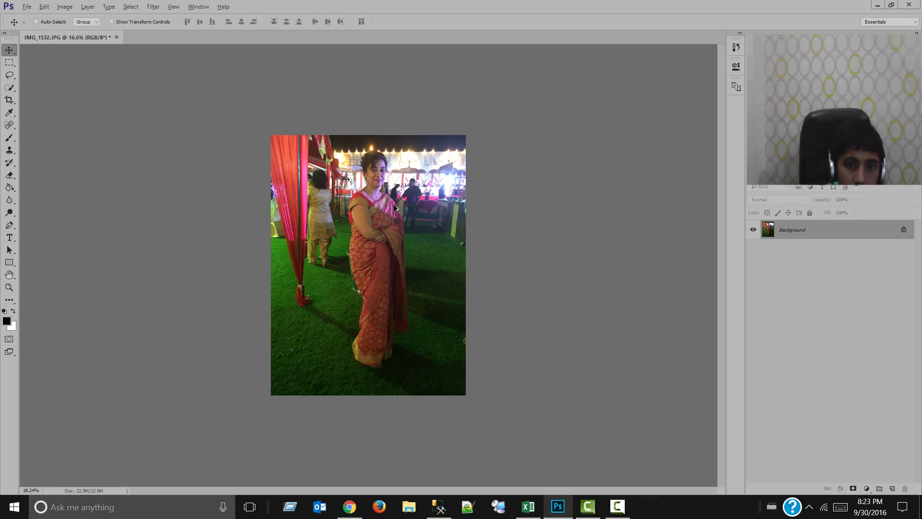
pyautogui.scroll(2, 395, 208)
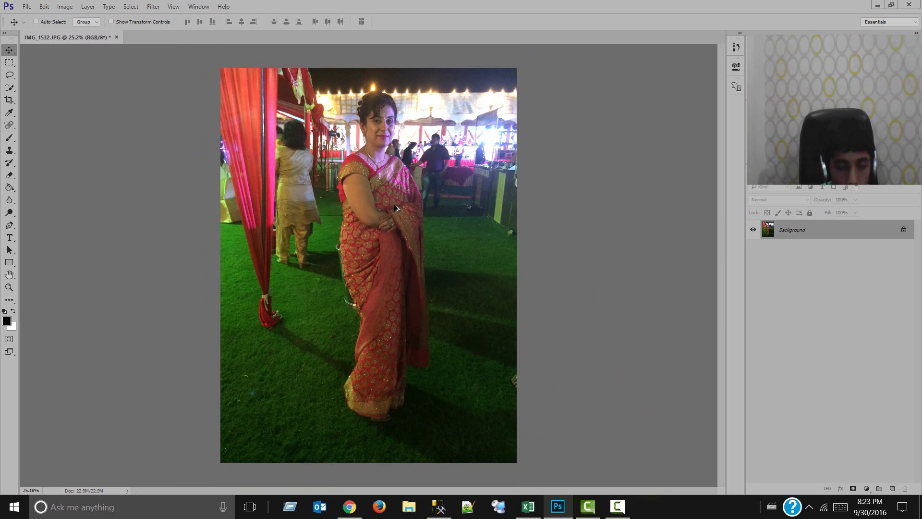
pyautogui.scroll(-3, 394, 207)
pyautogui.scroll(3, 395, 208)
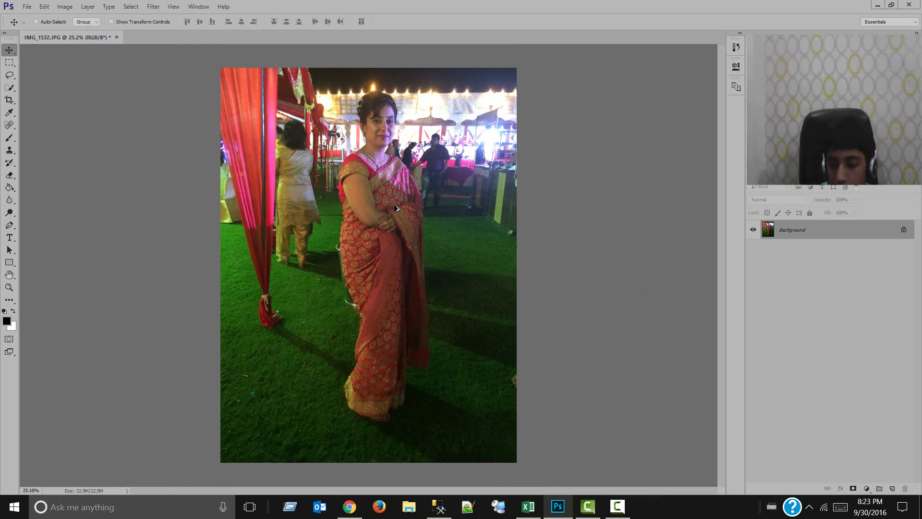
pyautogui.scroll(-1, 395, 207)
pyautogui.scroll(2, 395, 208)
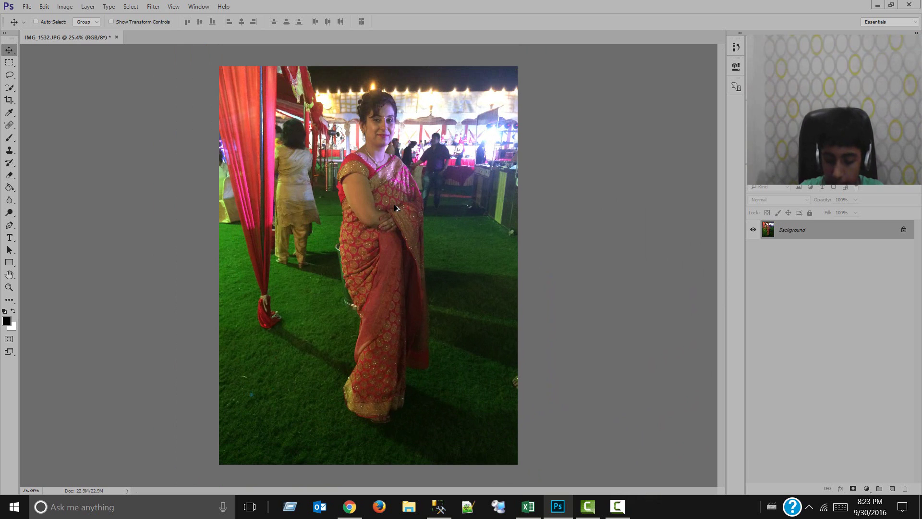
pyautogui.press('ctrl')
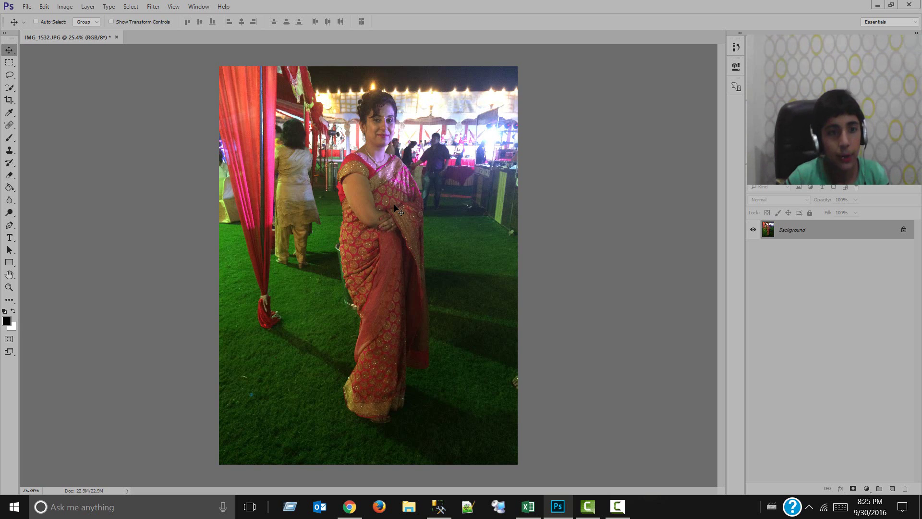
# Step: Review the tools grouped with the Crop tool, and switch back to the Move tool
pyautogui.click(8, 100)
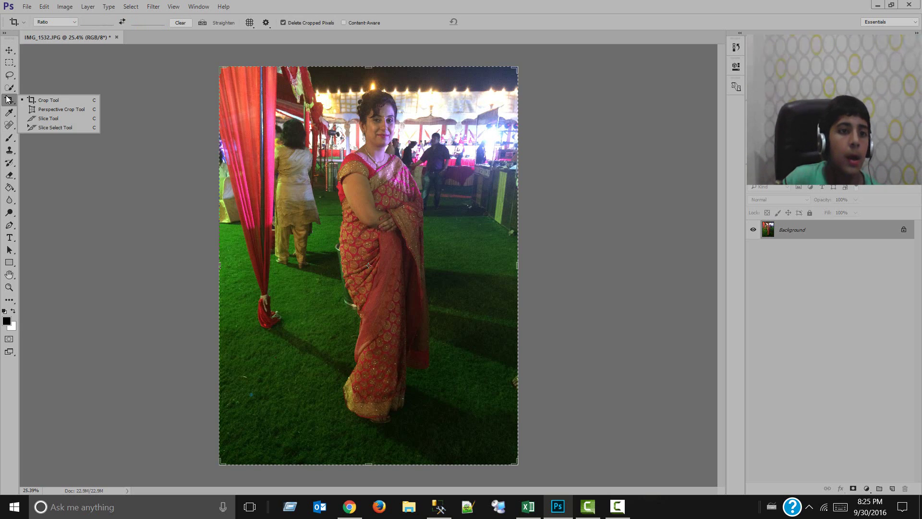
pyautogui.click(9, 99)
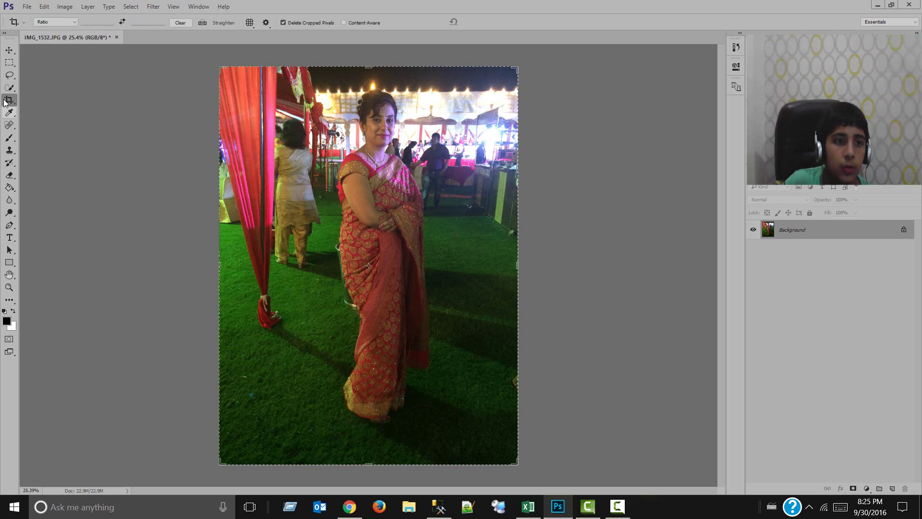
pyautogui.click(10, 50)
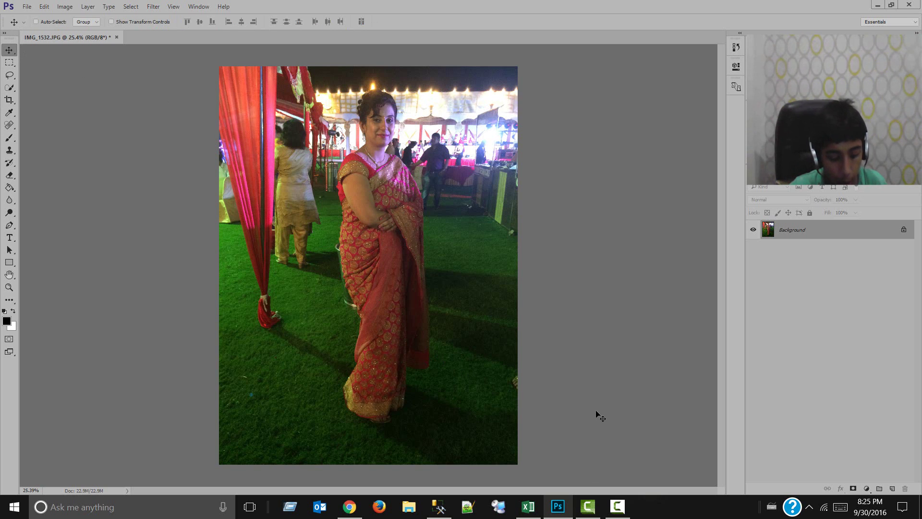
pyautogui.scroll(-2, 595, 410)
pyautogui.scroll(2, 592, 405)
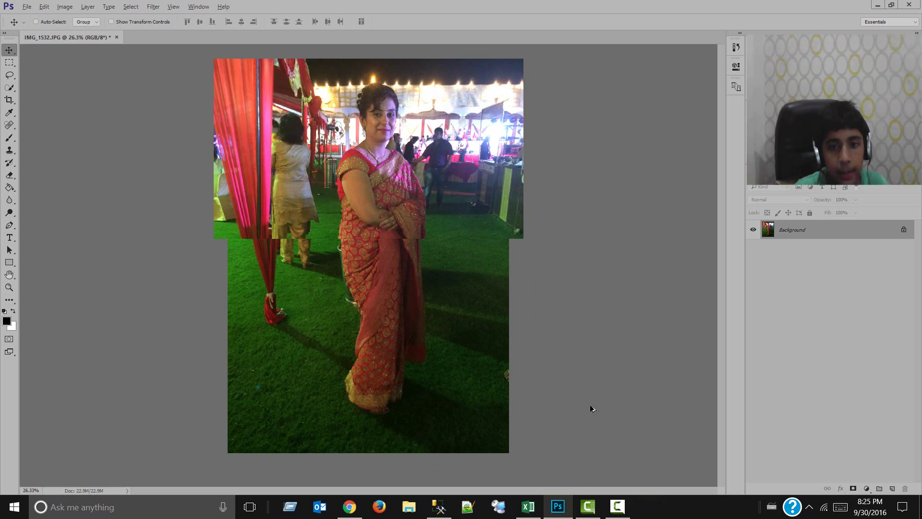
pyautogui.press('ctrl')
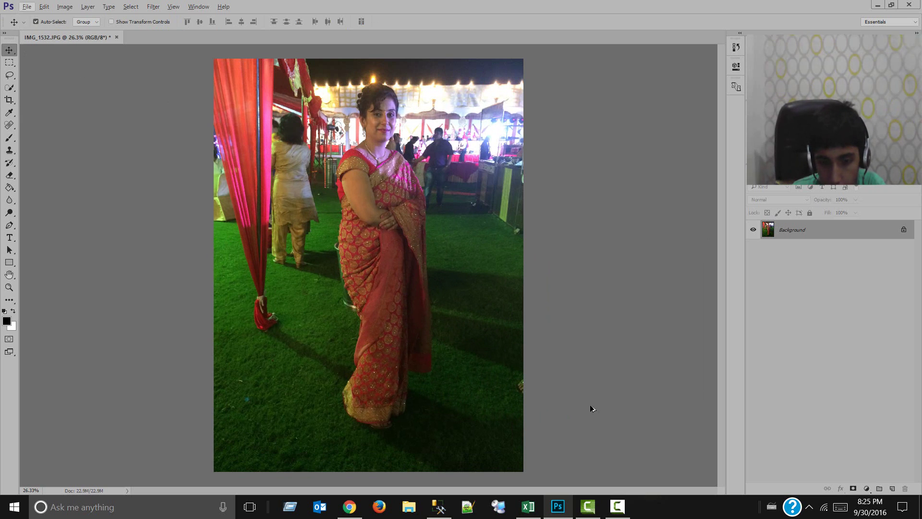
pyautogui.scroll(-1, 590, 405)
pyautogui.scroll(1, 590, 404)
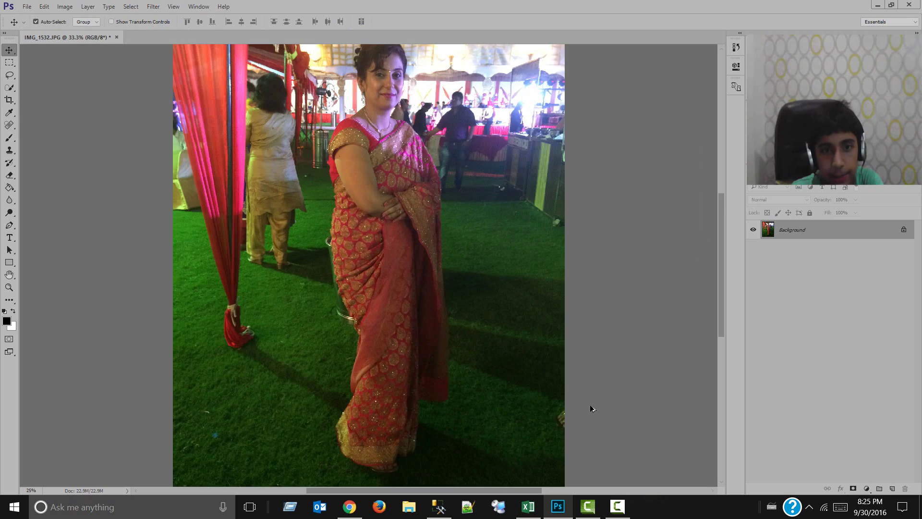
pyautogui.scroll(-1, 589, 405)
pyautogui.scroll(1, 591, 408)
pyautogui.scroll(-1, 590, 408)
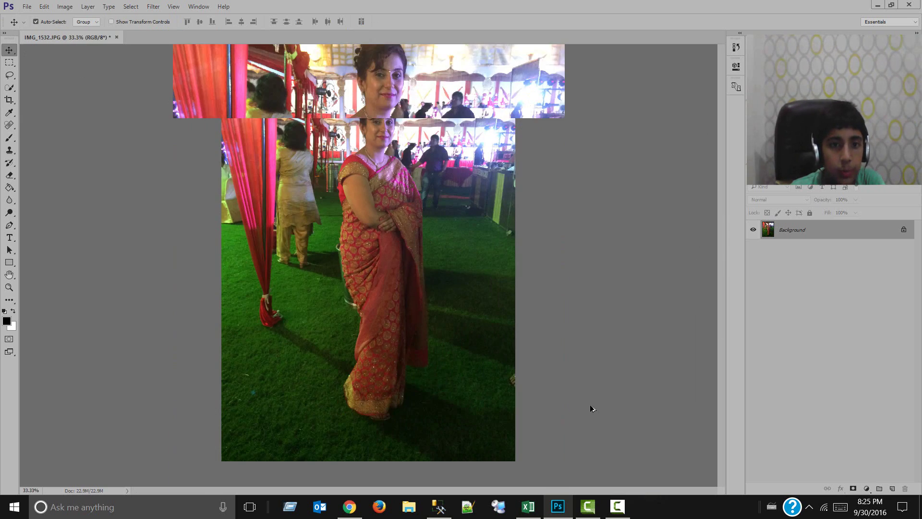
# Step: Switch the crop tool group to the Perspective Crop tool
pyautogui.click(4, 98)
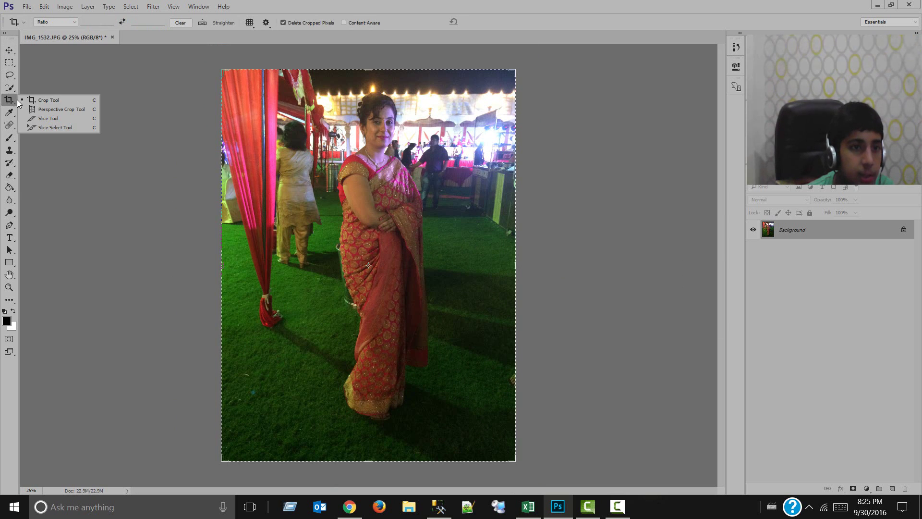
pyautogui.click(44, 109)
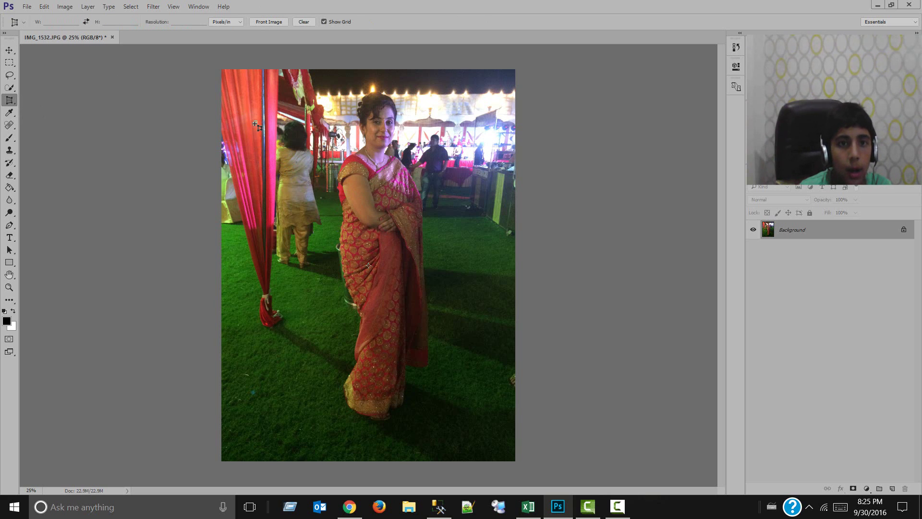
pyautogui.click(221, 70)
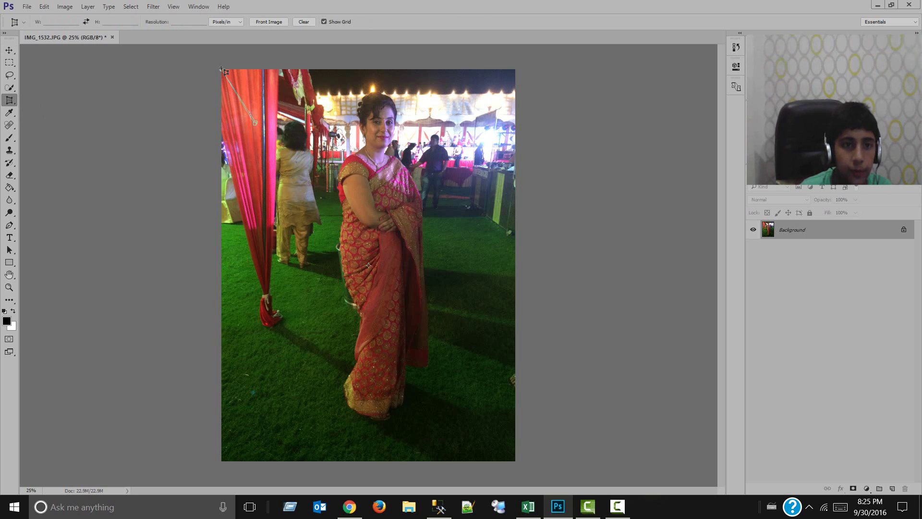
pyautogui.click(221, 112)
pyautogui.moveTo(224, 131); pyautogui.dragTo(215, 306)
pyautogui.moveTo(308, 401); pyautogui.dragTo(13, 52)
pyautogui.click(12, 52)
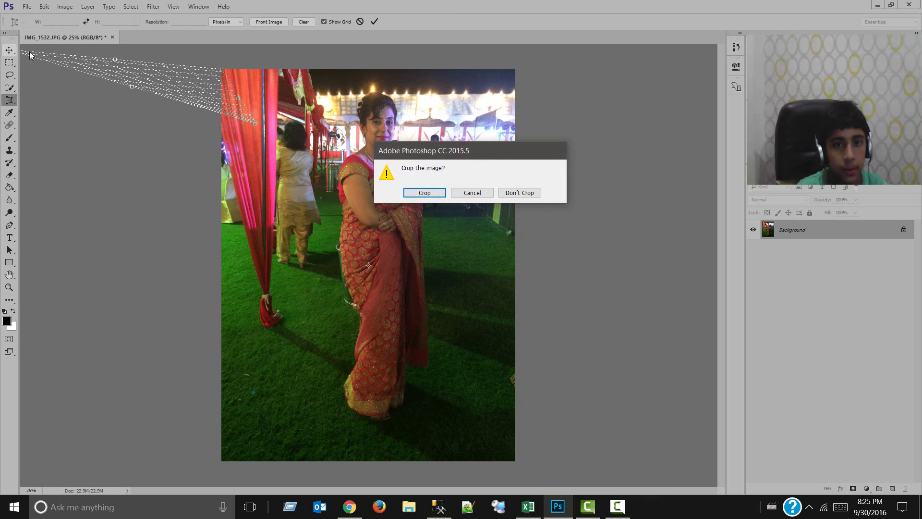
pyautogui.click(460, 193)
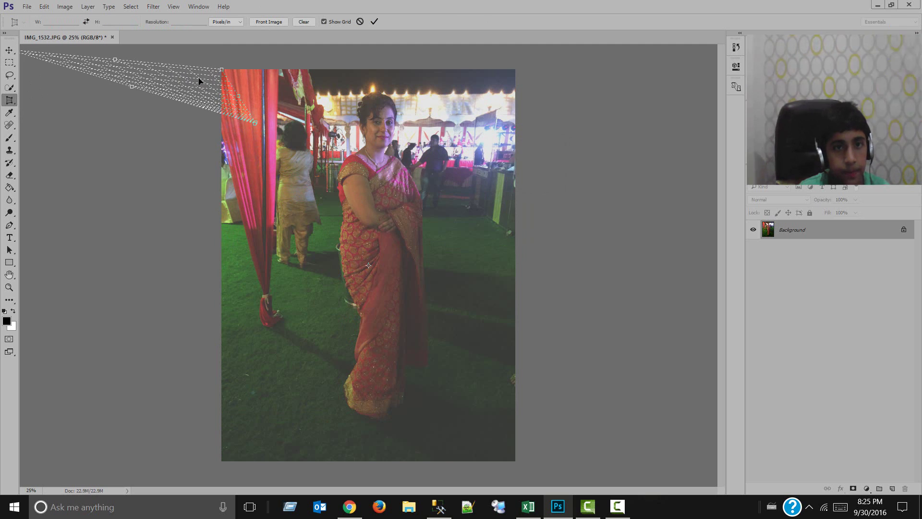
pyautogui.click(360, 21)
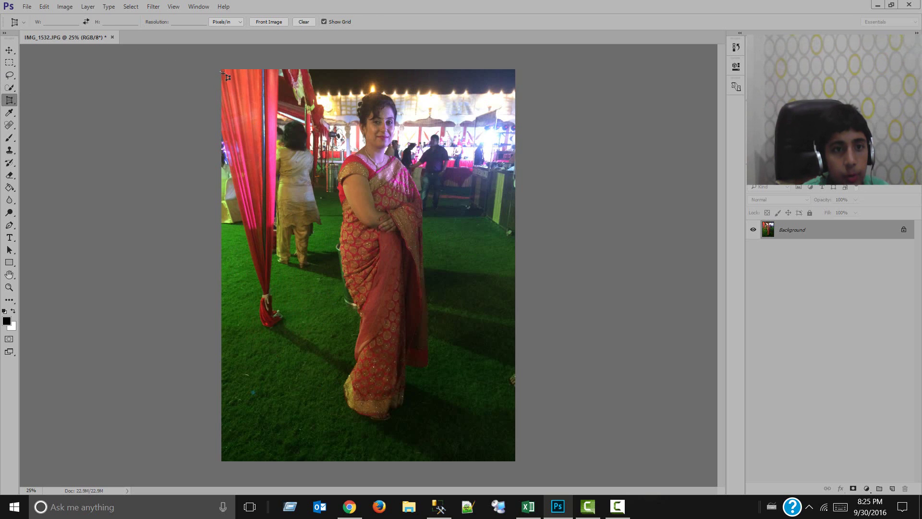
# Step: Try a perspective crop of the whole photo with the frame's lower-right corner pulled inward toward the hem of the sari
pyautogui.moveTo(222, 70); pyautogui.dragTo(464, 393)
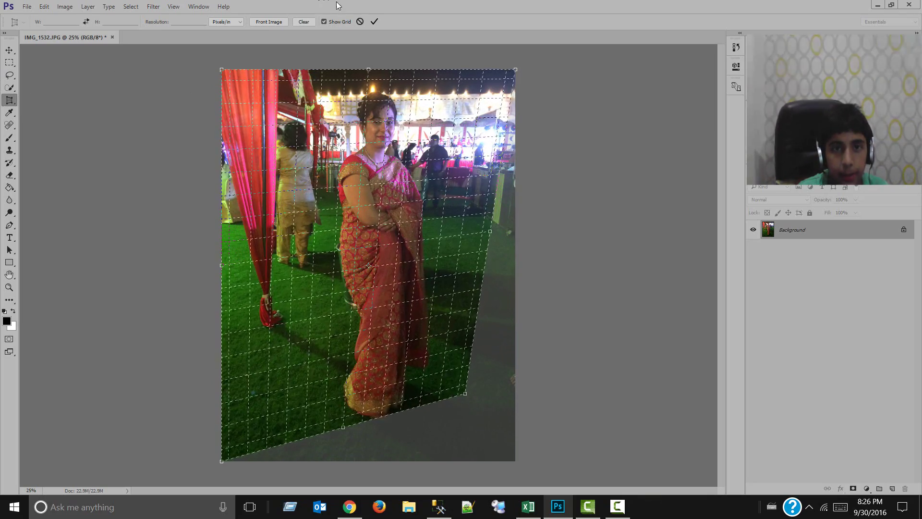
pyautogui.click(373, 22)
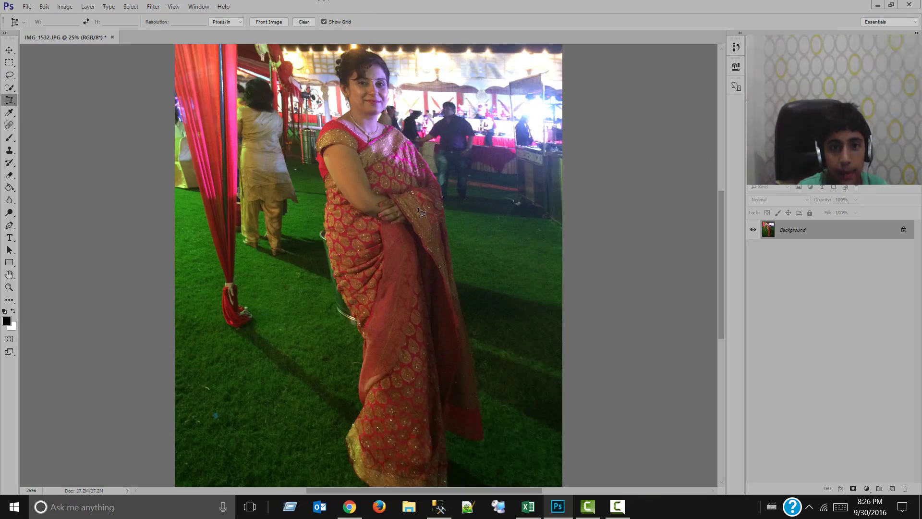
pyautogui.hotkey('ctrl', '0')
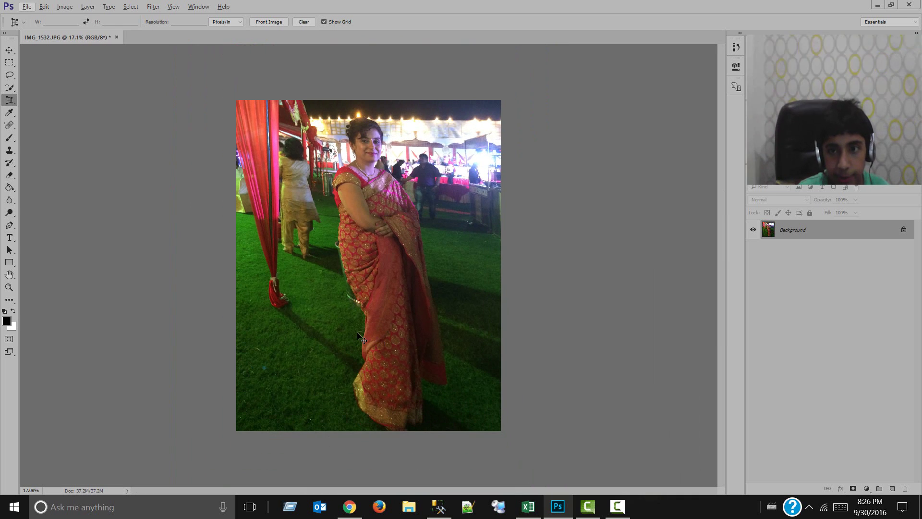
# Step: Compare the photo before and after the perspective crop by repeatedly undoing and redoing it, and leave the crop undone
pyautogui.hotkey('ctrl', 'z')
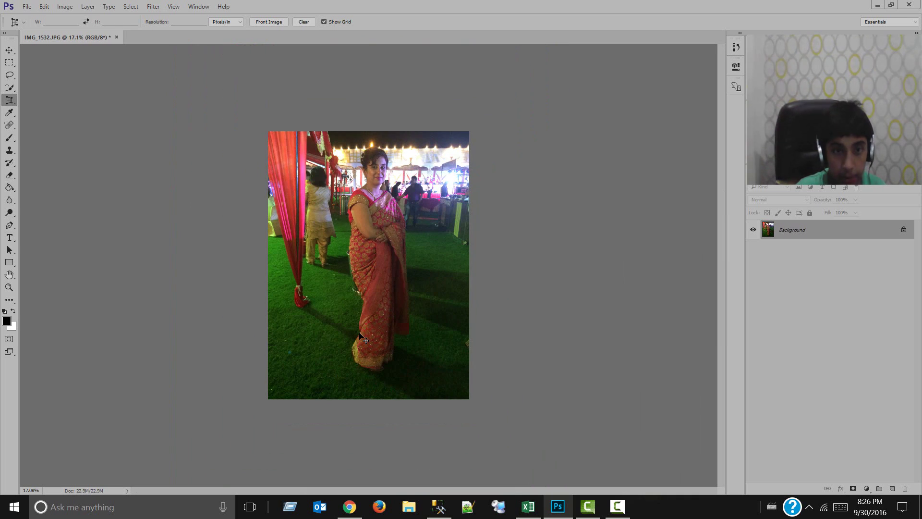
pyautogui.hotkey('ctrl', 'z')
pyautogui.hotkey('ctrl', 'z')
pyautogui.hotkey('ctrl', 'z')
pyautogui.hotkey('ctrl', 'z')
pyautogui.hotkey('ctrl', 'z')
pyautogui.hotkey('ctrl', 'z')
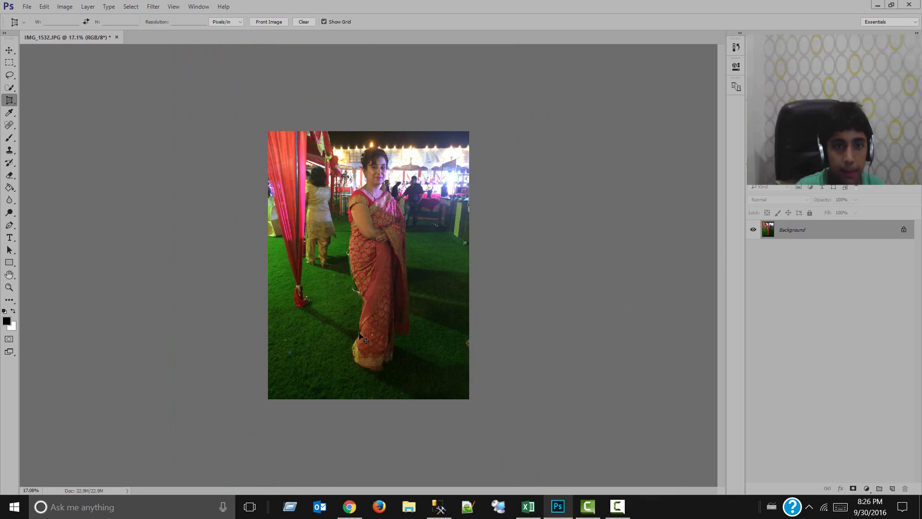
pyautogui.hotkey('ctrl', 'z')
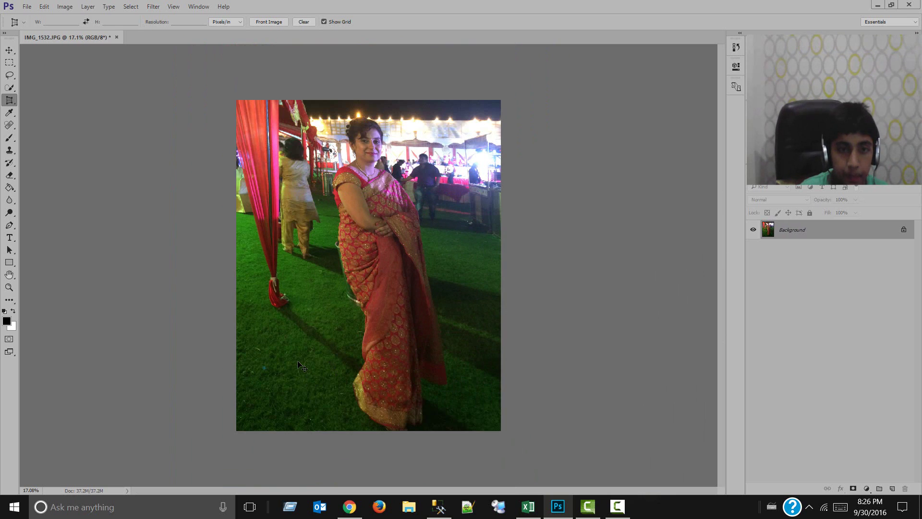
pyautogui.hotkey('ctrl', 'z')
# Step: Set the crop tool group back to the regular Crop tool, and return to the Move tool
pyautogui.rightClick(9, 102)
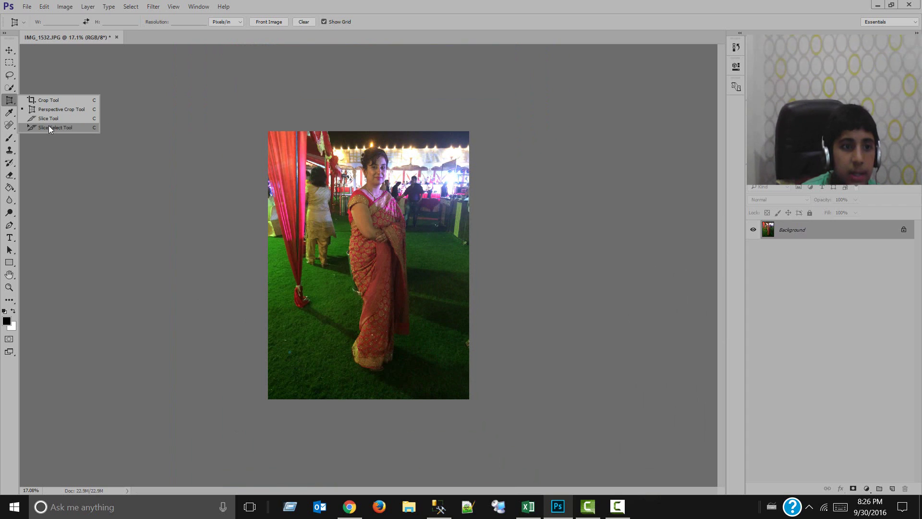
pyautogui.click(55, 99)
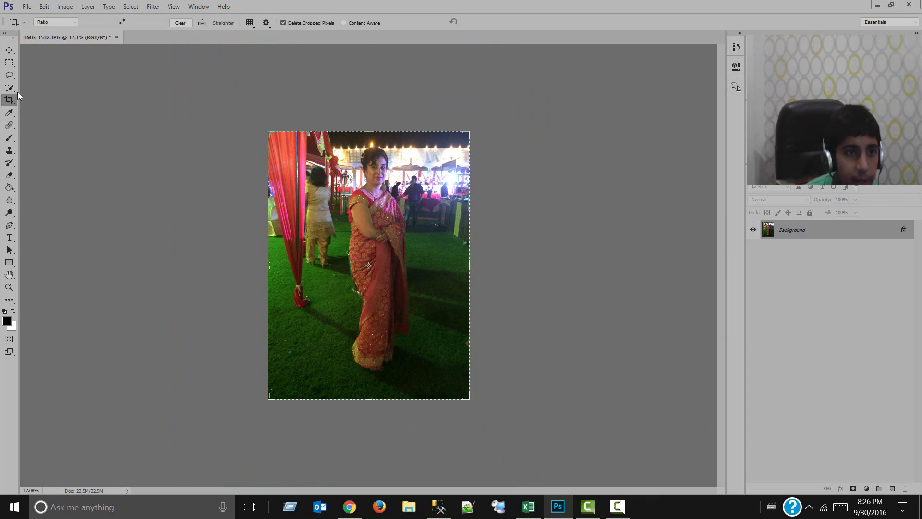
pyautogui.click(9, 50)
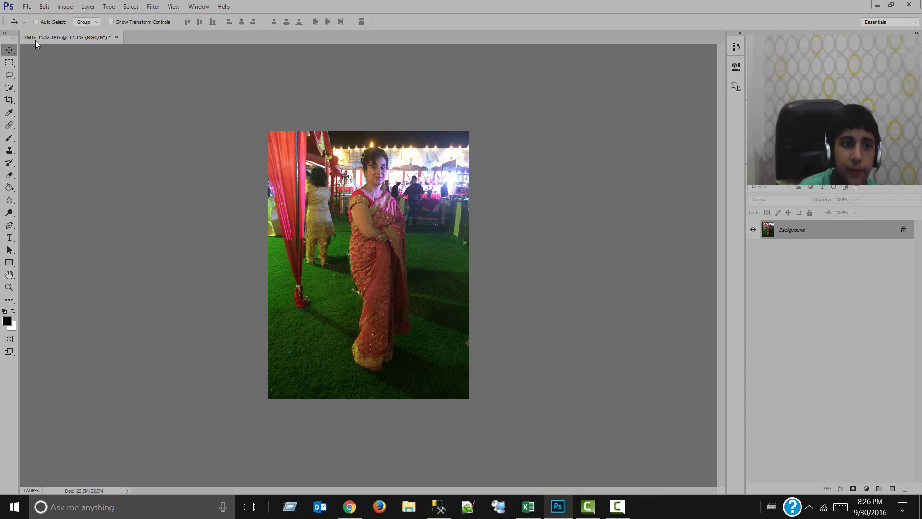